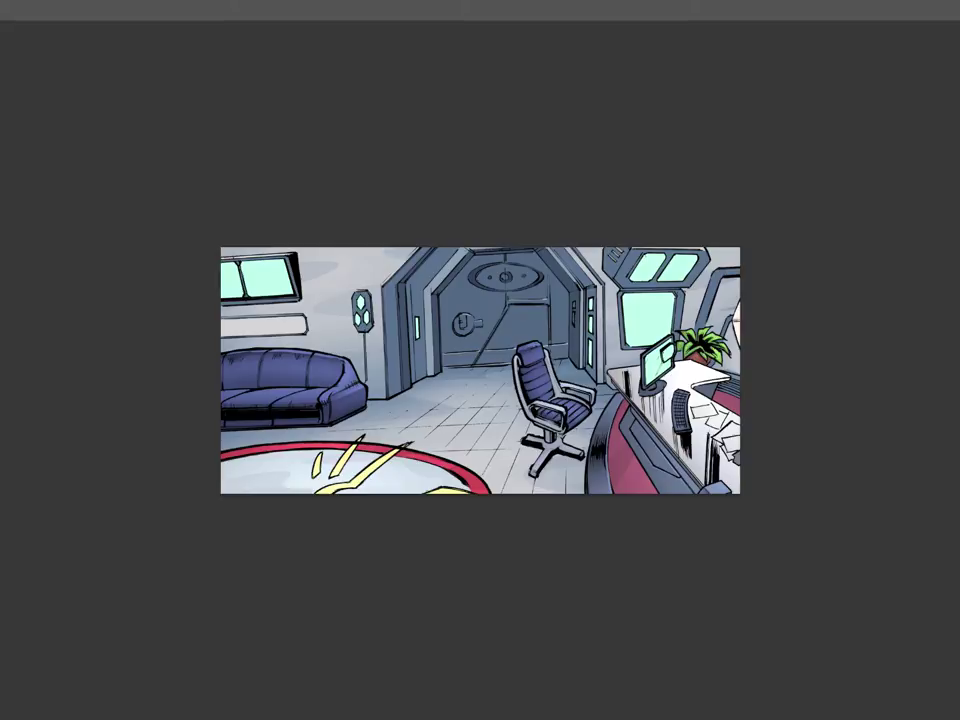
# - Select all the cyan screen and light areas with the Magic Wand on the flats layer, and make the colors layer active
pyautogui.press('Tab')
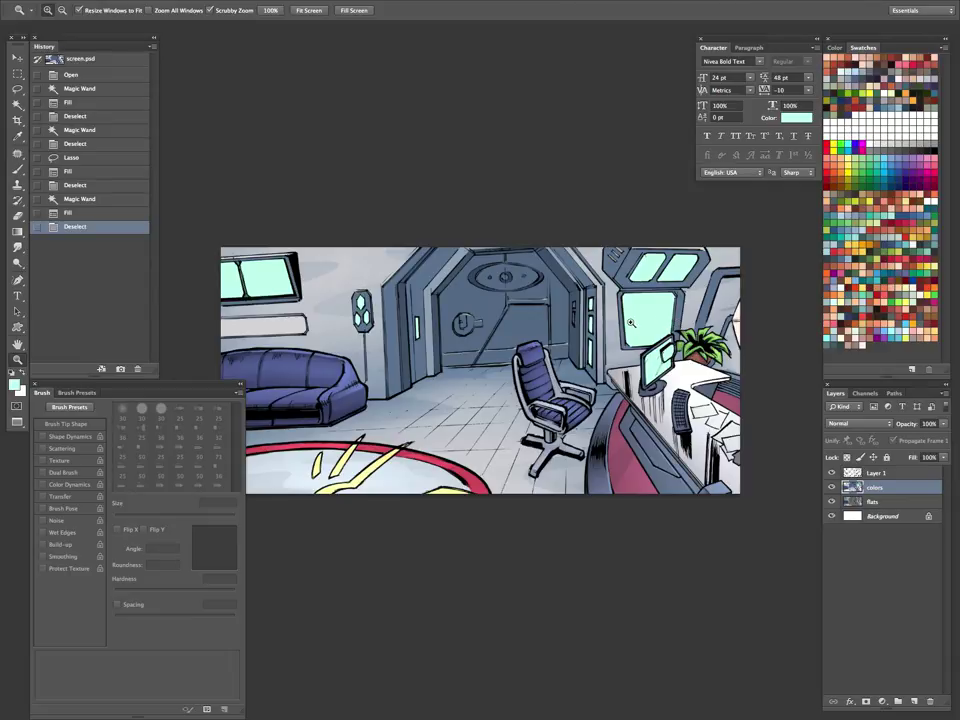
pyautogui.click(617, 358)
pyautogui.moveTo(687, 390); pyautogui.dragTo(736, 360)
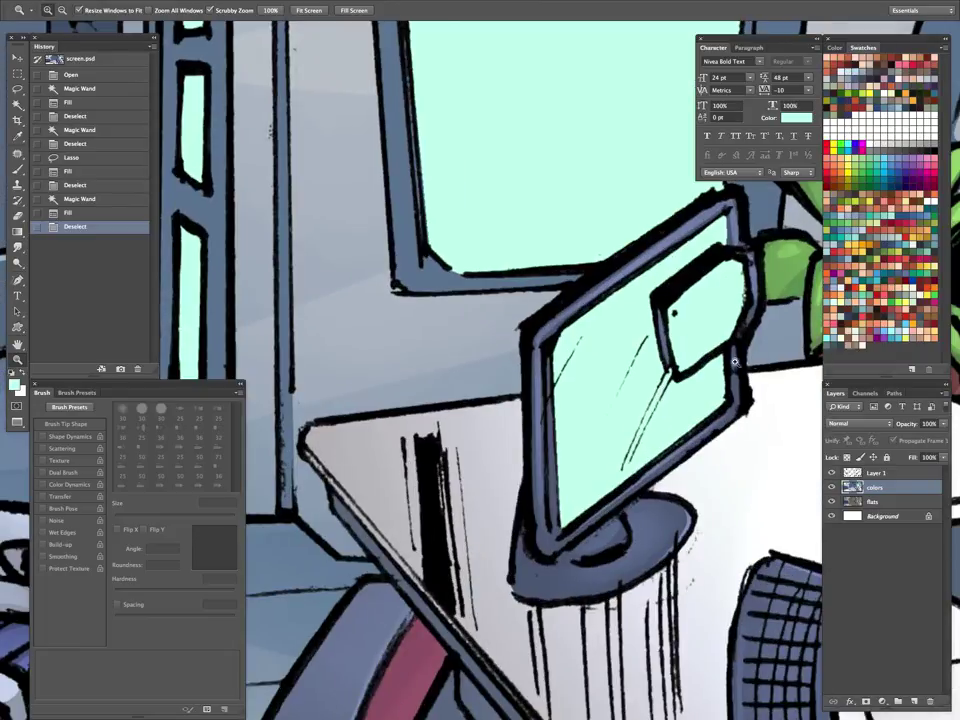
pyautogui.moveTo(670, 398); pyautogui.dragTo(651, 412)
pyautogui.moveTo(681, 356); pyautogui.dragTo(628, 437)
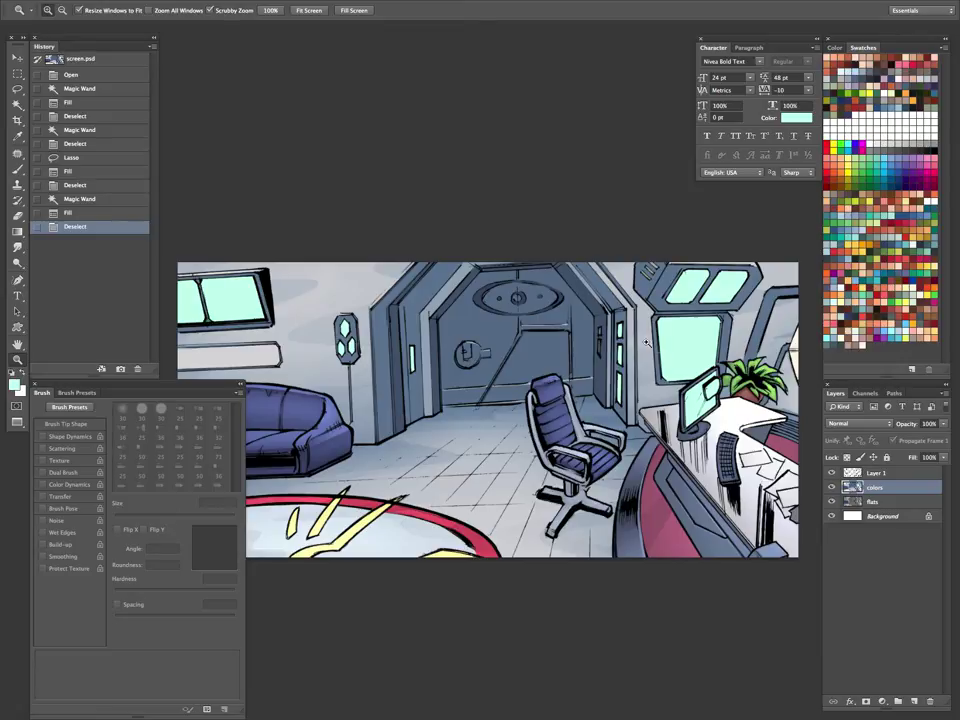
pyautogui.click(879, 504)
pyautogui.press('w')
pyautogui.click(789, 431)
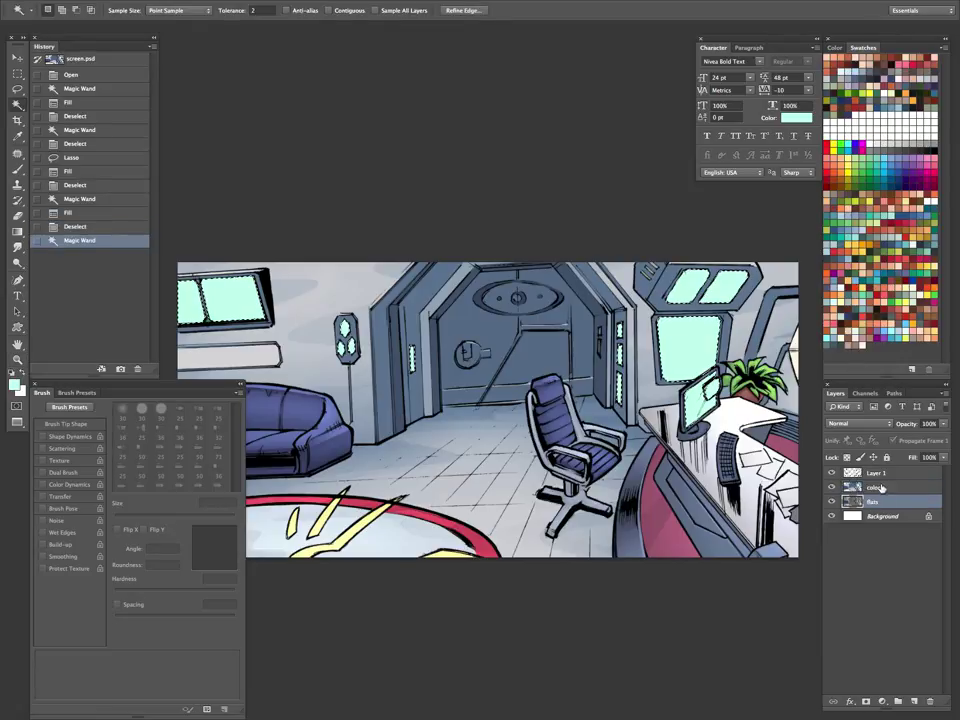
pyautogui.hotkey('alt', ']')
# - Dodge the highlights of the two upper screen panes, the large screen and the desk monitor with a soft brush of about 300 px
pyautogui.press('o')
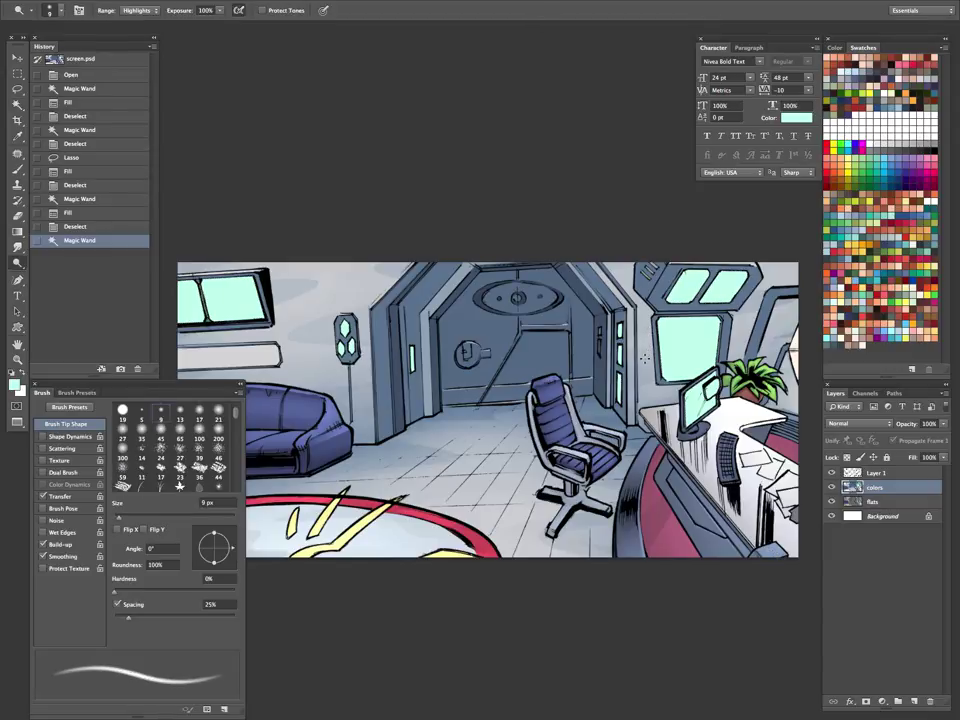
pyautogui.press(']')
pyautogui.press(']')
pyautogui.press(']')
pyautogui.press(']')
pyautogui.press(']')
pyautogui.press(']')
pyautogui.press(']')
pyautogui.press(']')
pyautogui.press(']')
pyautogui.press(']')
pyautogui.press(']')
pyautogui.press(']')
pyautogui.press(']')
pyautogui.press(']')
pyautogui.press(']')
pyautogui.press(']')
pyautogui.press(']')
pyautogui.press(']')
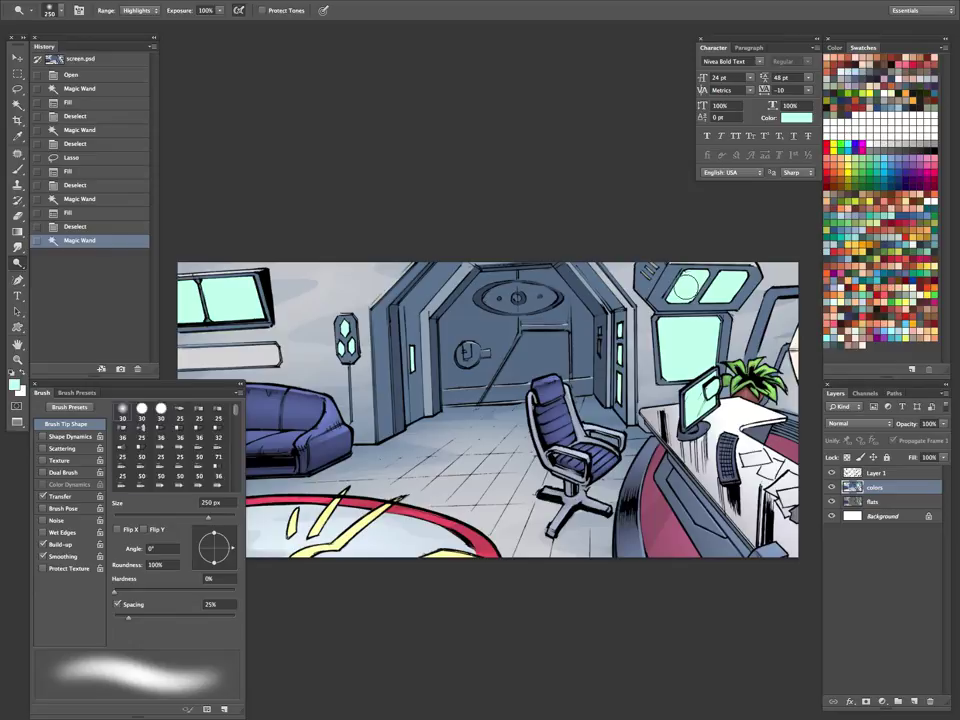
pyautogui.click(722, 284)
pyautogui.moveTo(722, 284); pyautogui.dragTo(720, 288)
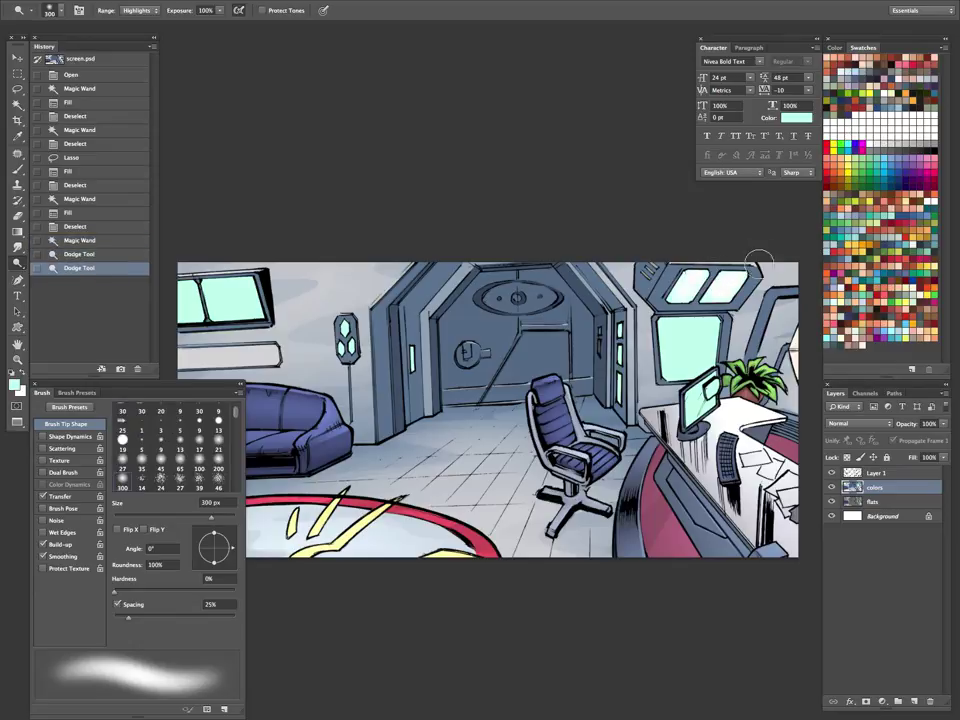
pyautogui.moveTo(686, 354)
pyautogui.mouseDown()
pyautogui.moveTo(692, 336)
pyautogui.moveTo(693, 402)
pyautogui.mouseUp()
# - Dodge the three lights of the small wall lamp and the light strip beside the door with a smaller brush
pyautogui.press('[')
pyautogui.press('[')
pyautogui.press('[')
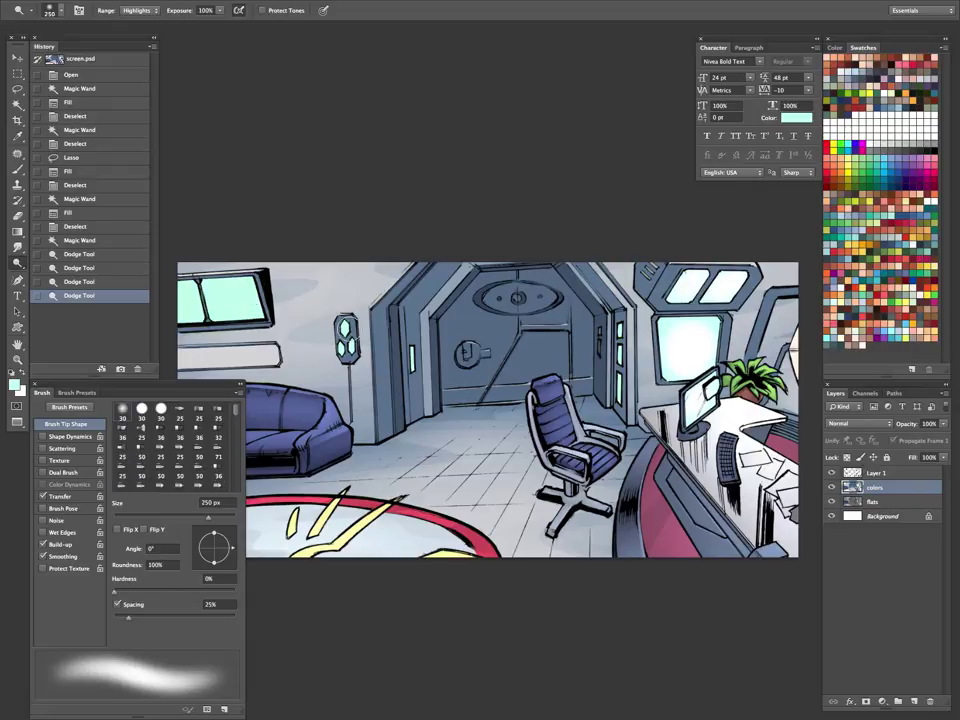
pyautogui.click(346, 330)
pyautogui.click(349, 346)
pyautogui.click(352, 346)
pyautogui.click(411, 356)
# - Dodge the centers of both window panes above the sofa with a soft brush enlarged to about 400 px
pyautogui.press(']')
pyautogui.press(']')
pyautogui.press(']')
pyautogui.press(']')
pyautogui.press(']')
pyautogui.press(']')
pyautogui.press(']')
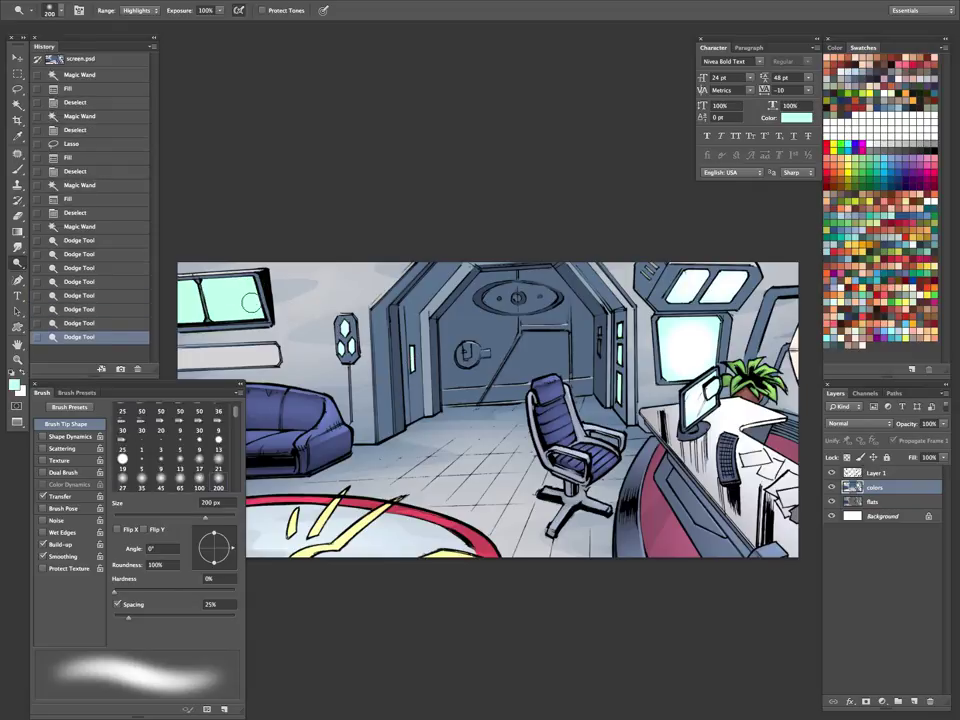
pyautogui.moveTo(234, 299)
pyautogui.mouseDown()
pyautogui.moveTo(248, 301)
pyautogui.moveTo(229, 300)
pyautogui.mouseUp()
pyautogui.press('[')
pyautogui.click(190, 301)
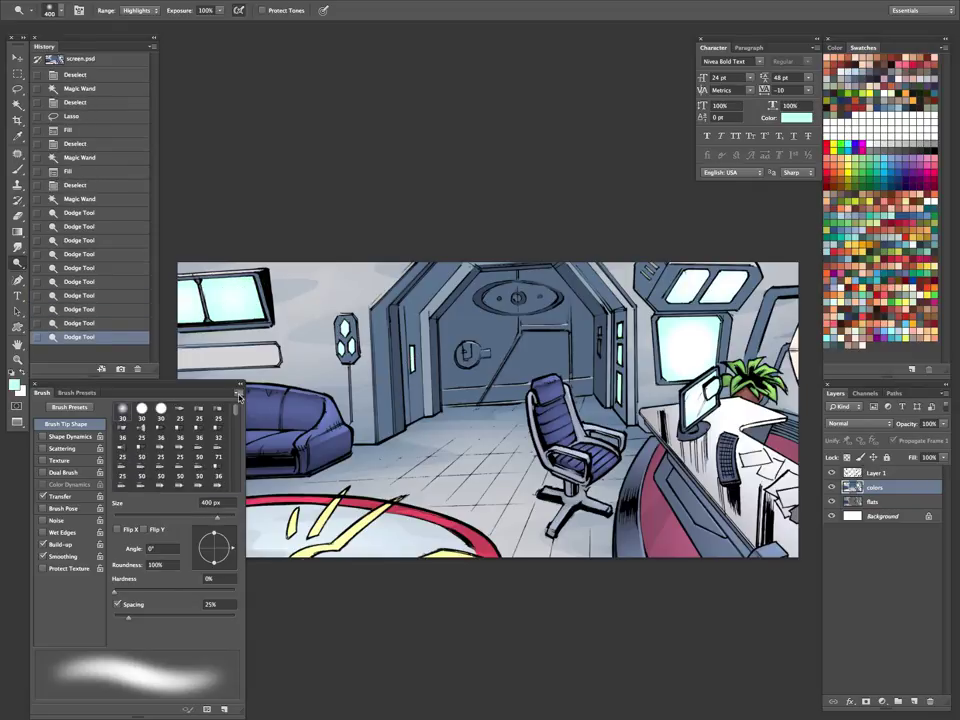
# - Add a new layer above Layer 1 for painting and set its blend mode to Lighten
pyautogui.click(840, 473)
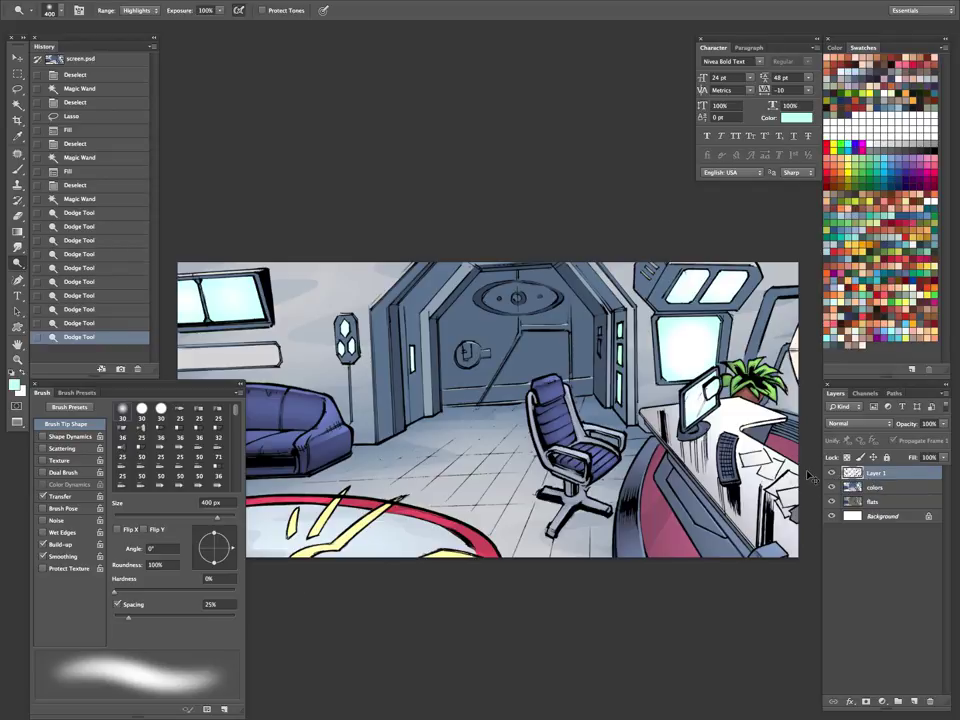
pyautogui.hotkey('ctrl', 'shift', 'n')
pyautogui.press('Return')
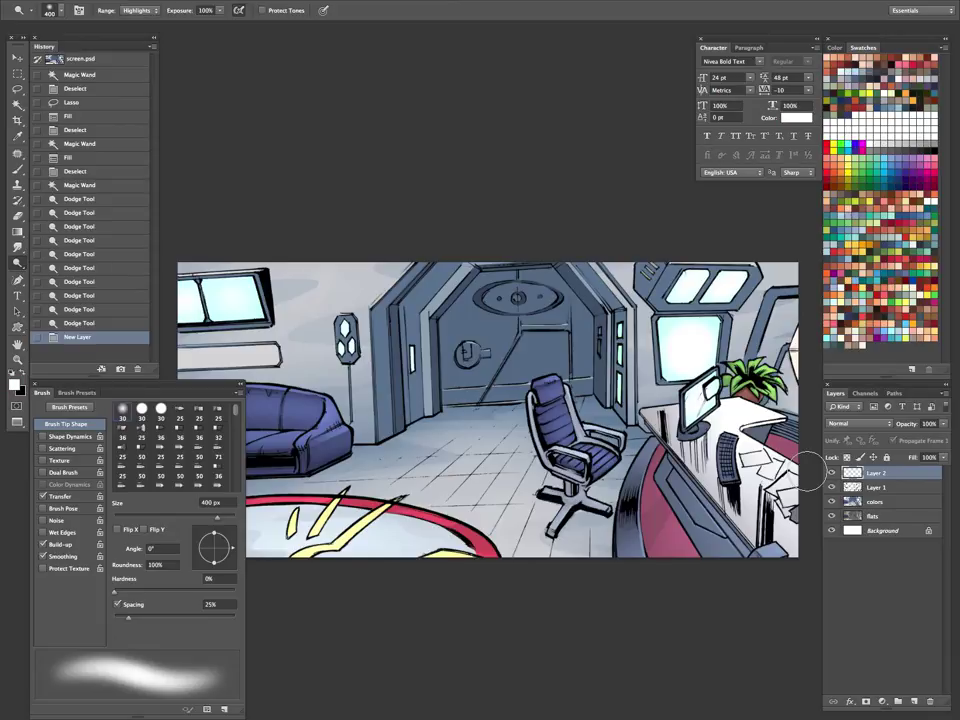
pyautogui.press('b')
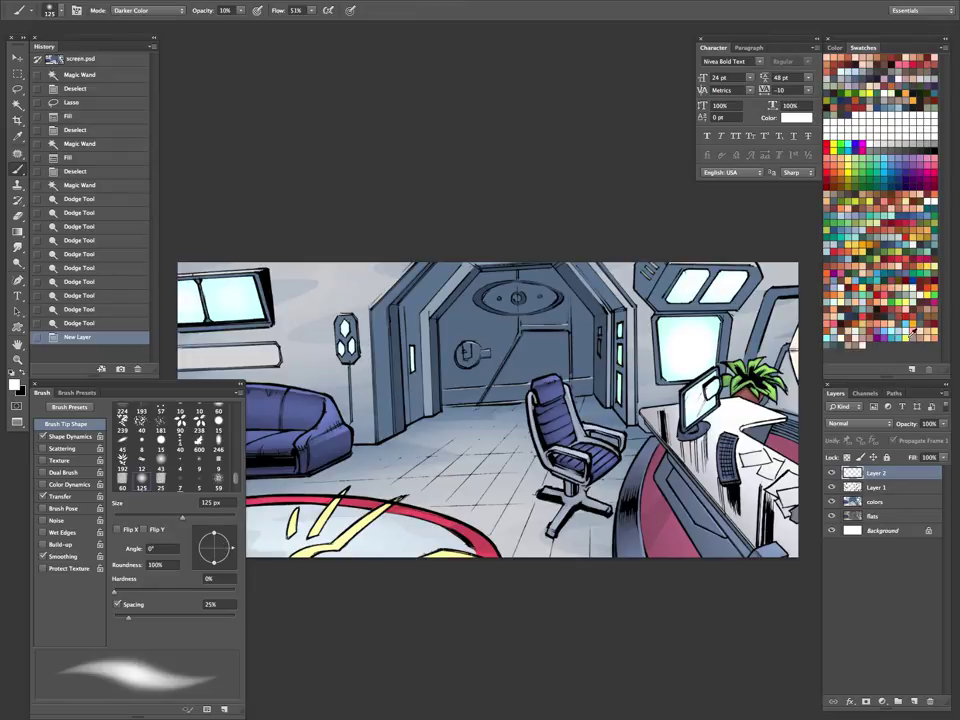
pyautogui.click(850, 423)
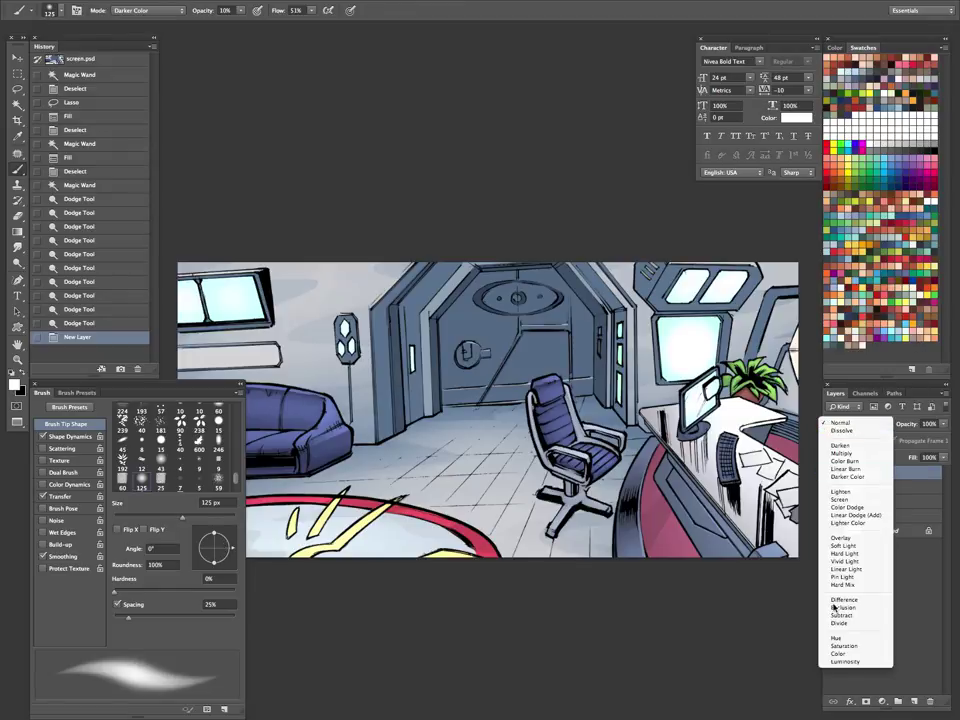
pyautogui.click(840, 491)
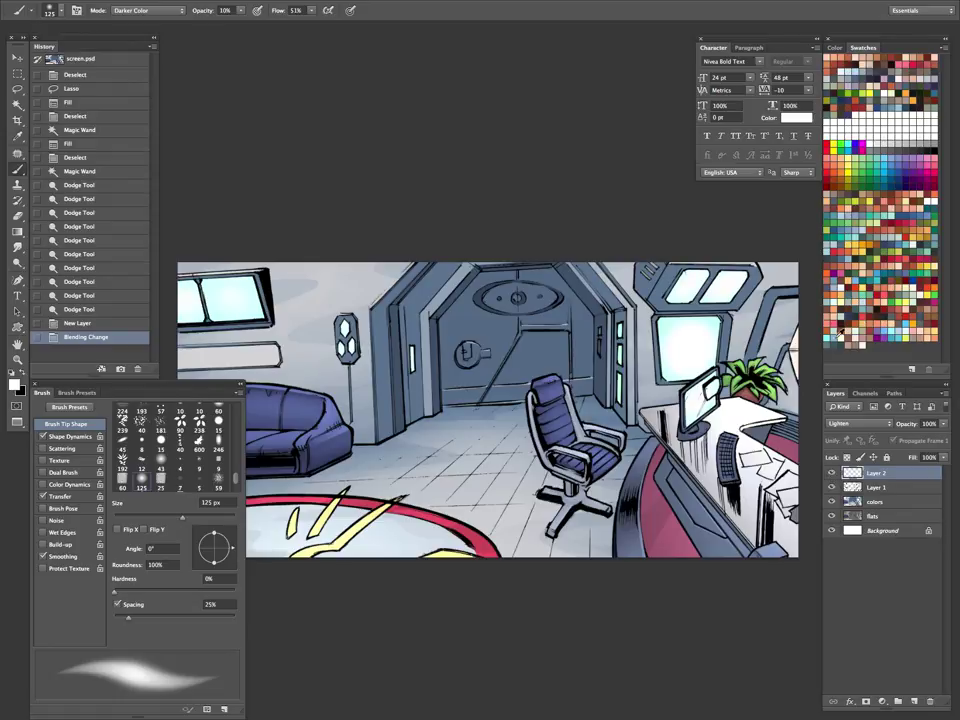
# - Choose a light cyan foreground color and enlarge the painting brush to 300 px
pyautogui.click(905, 323)
pyautogui.press(']')
pyautogui.press(']')
pyautogui.press(']')
pyautogui.press(']')
pyautogui.press(']')
pyautogui.press(']')
pyautogui.press(']')
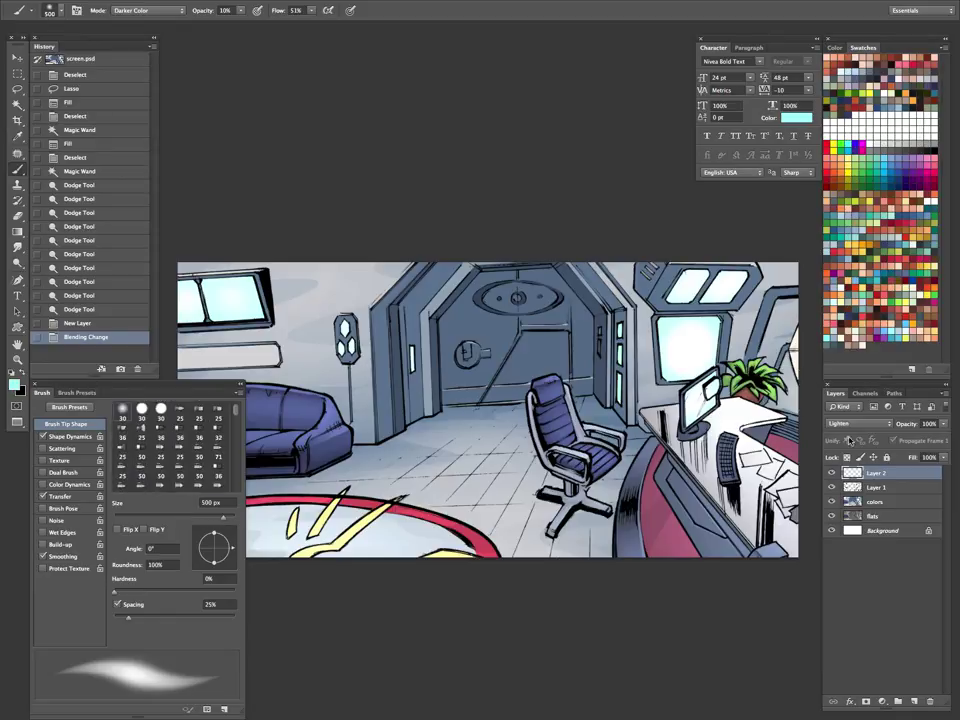
pyautogui.press('[')
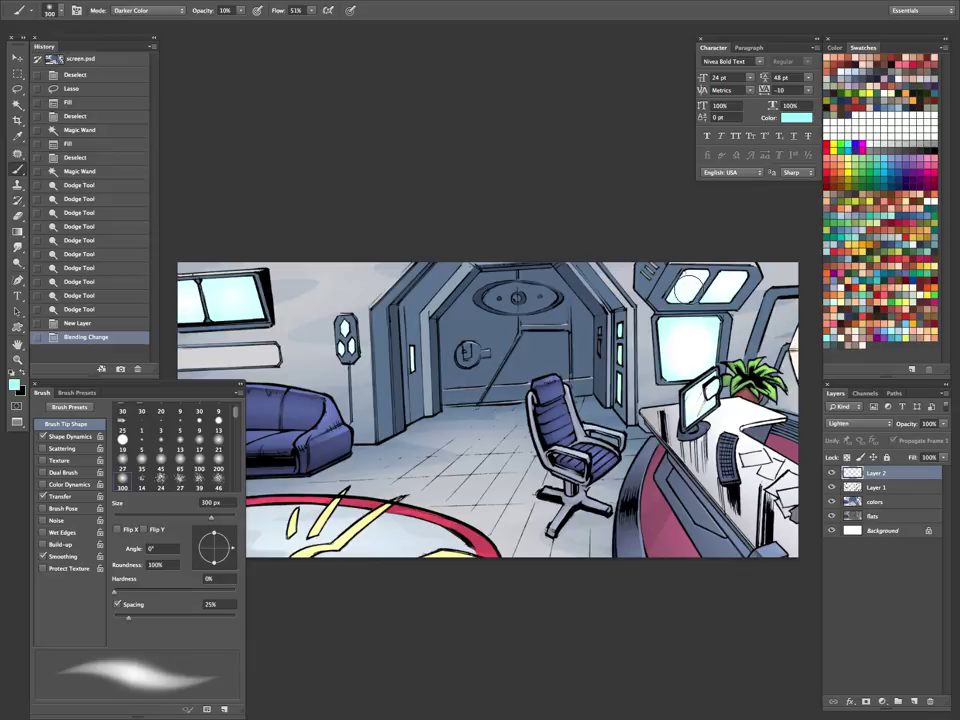
# - Try cyan glow dabs over the upper screens, clear the selection and undo the last brush stroke
pyautogui.click(690, 287)
pyautogui.click(540, 195)
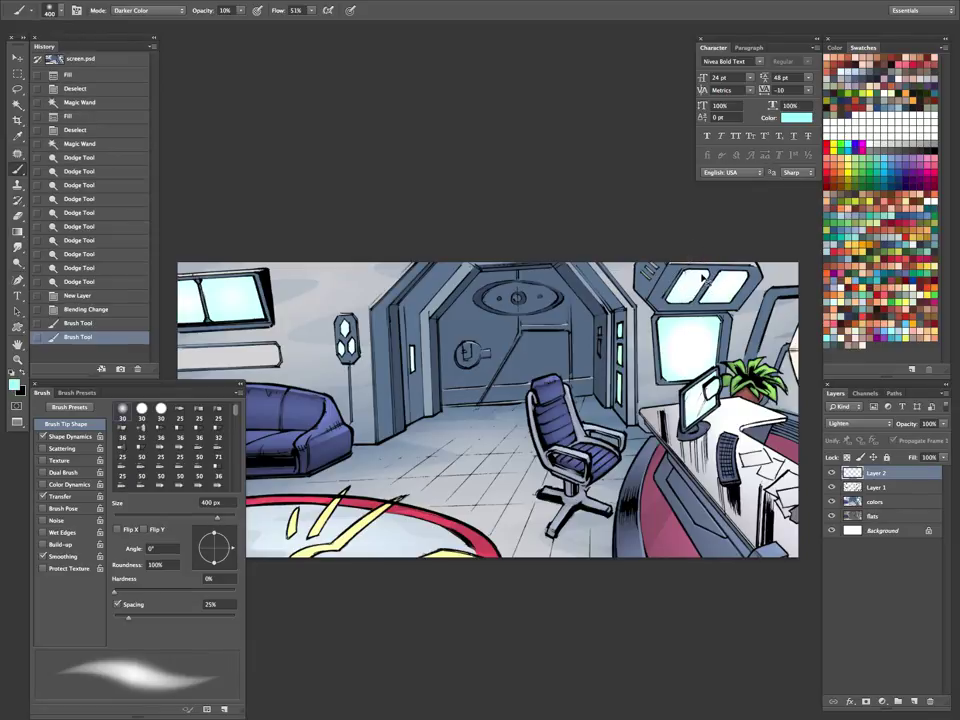
pyautogui.hotkey('ctrl', 'd')
pyautogui.click(530, 212)
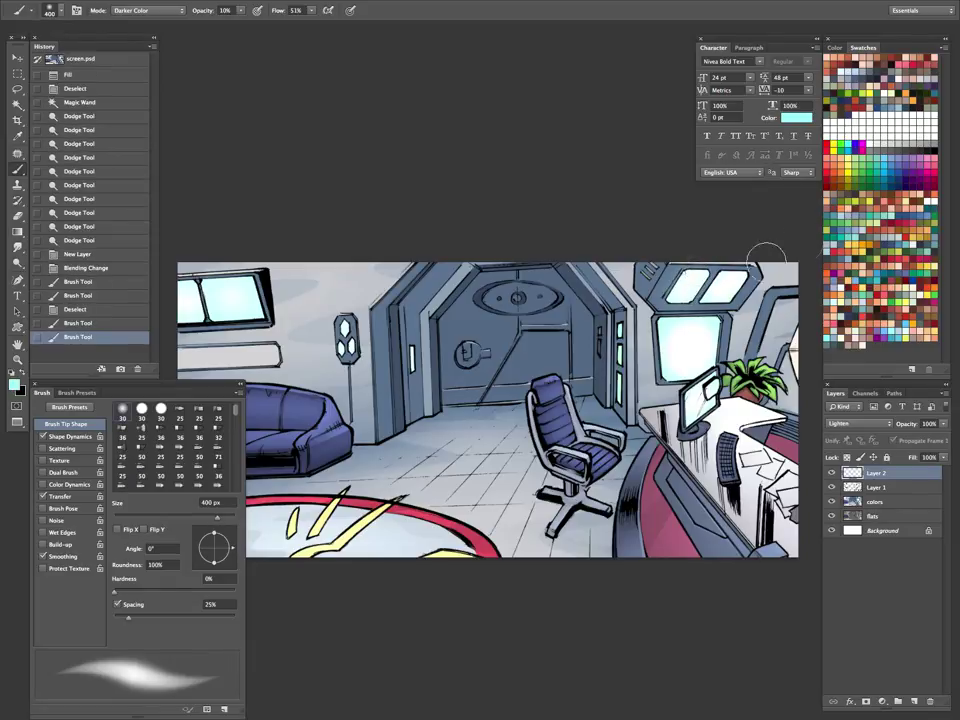
pyautogui.hotkey('ctrl', 'z')
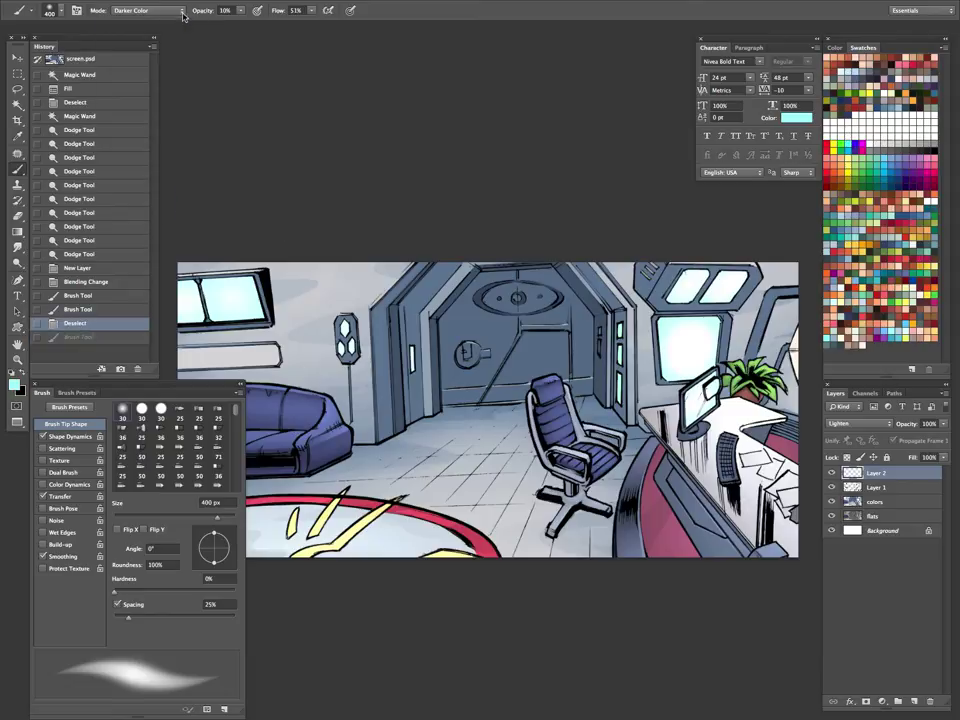
# - Set the brush mode to Normal and load the "soft brush" tool preset
pyautogui.click(138, 12)
pyautogui.click(165, 15)
pyautogui.click(50, 10)
pyautogui.scroll(-10, 146, 418)
pyautogui.scroll(-3, 146, 418)
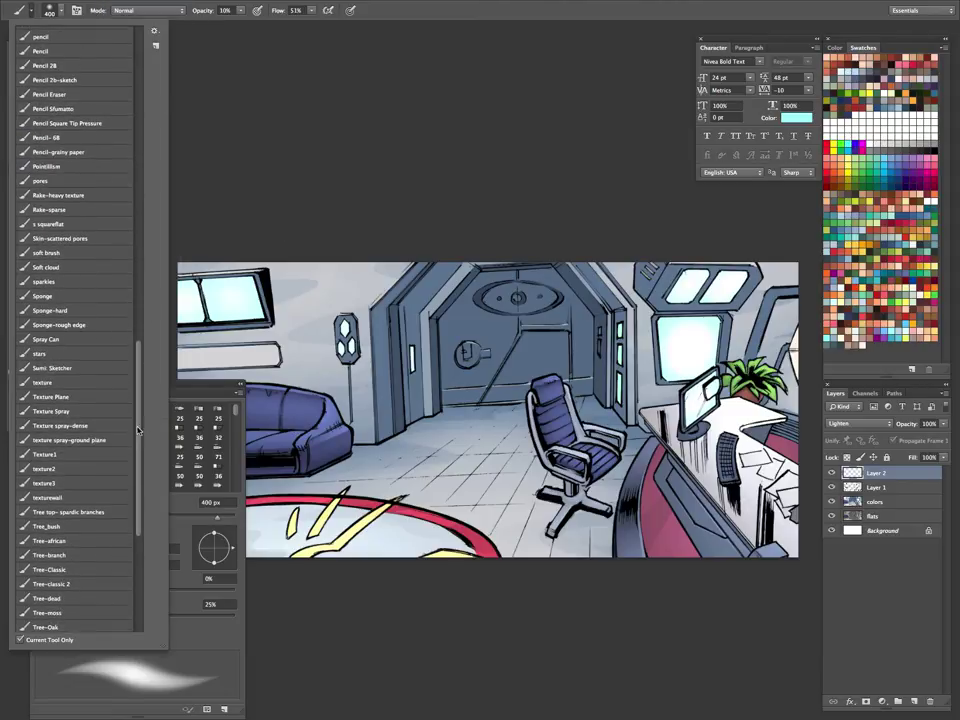
pyautogui.click(61, 257)
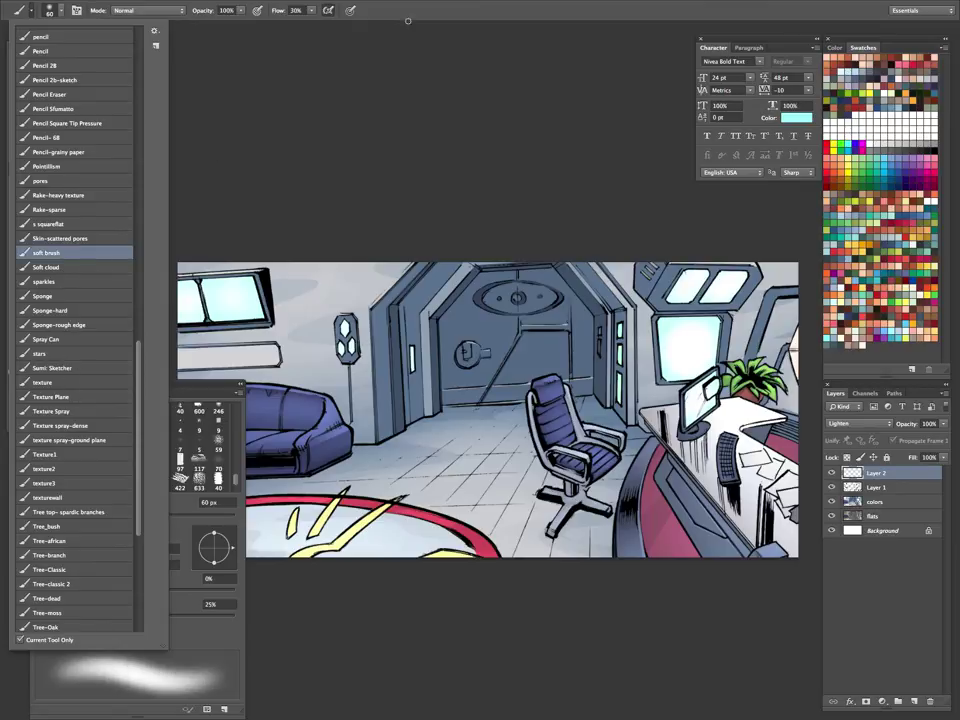
pyautogui.press('Return')
# - Paint a cyan glow over the two upper screen panes with the soft brush at about 300 to 400 px
pyautogui.press(']')
pyautogui.press(']')
pyautogui.press(']')
pyautogui.press(']')
pyautogui.press(']')
pyautogui.press(']')
pyautogui.press(']')
pyautogui.press(']')
pyautogui.press(']')
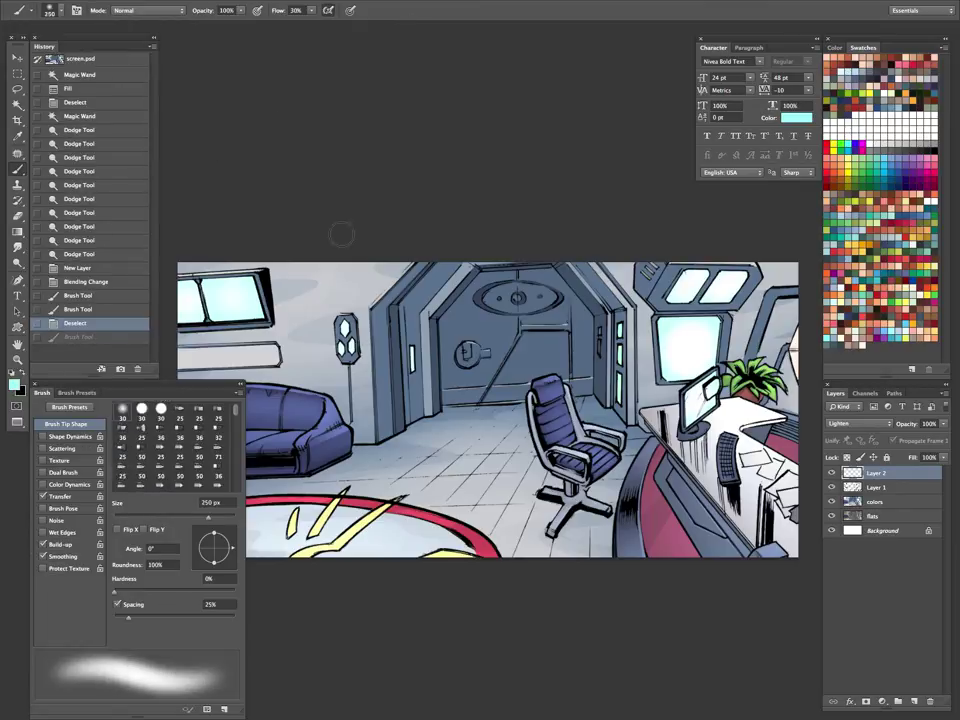
pyautogui.press('[')
pyautogui.press('[')
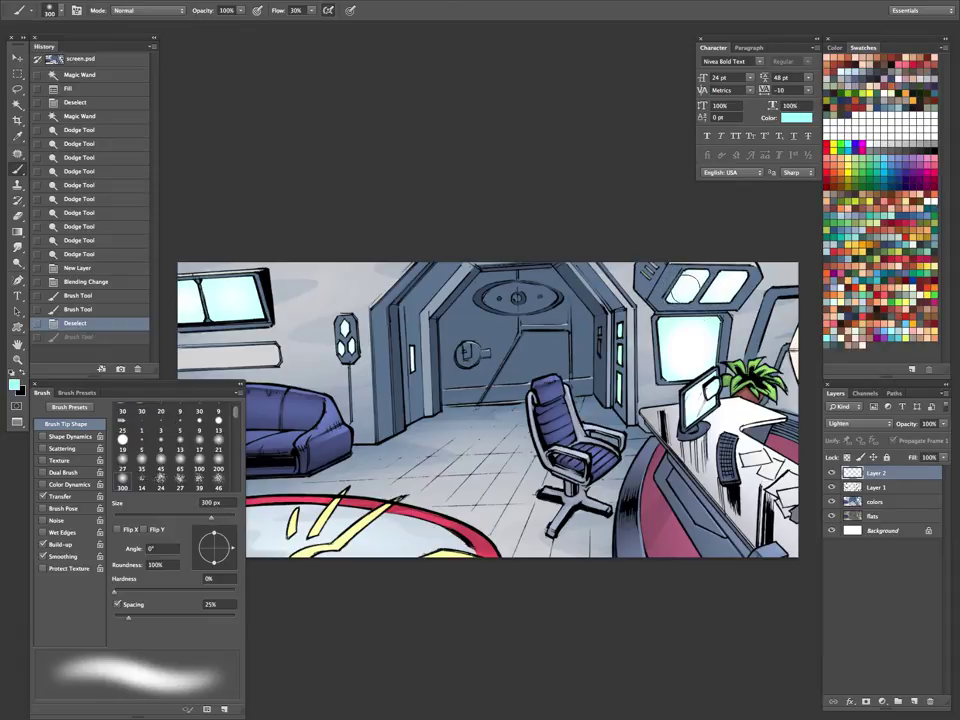
pyautogui.click(687, 288)
pyautogui.press(']')
pyautogui.click(727, 286)
pyautogui.click(727, 287)
# - Paint a cyan glow over the large wall screen with the soft brush at 500 px
pyautogui.press(']')
pyautogui.press(']')
pyautogui.press(']')
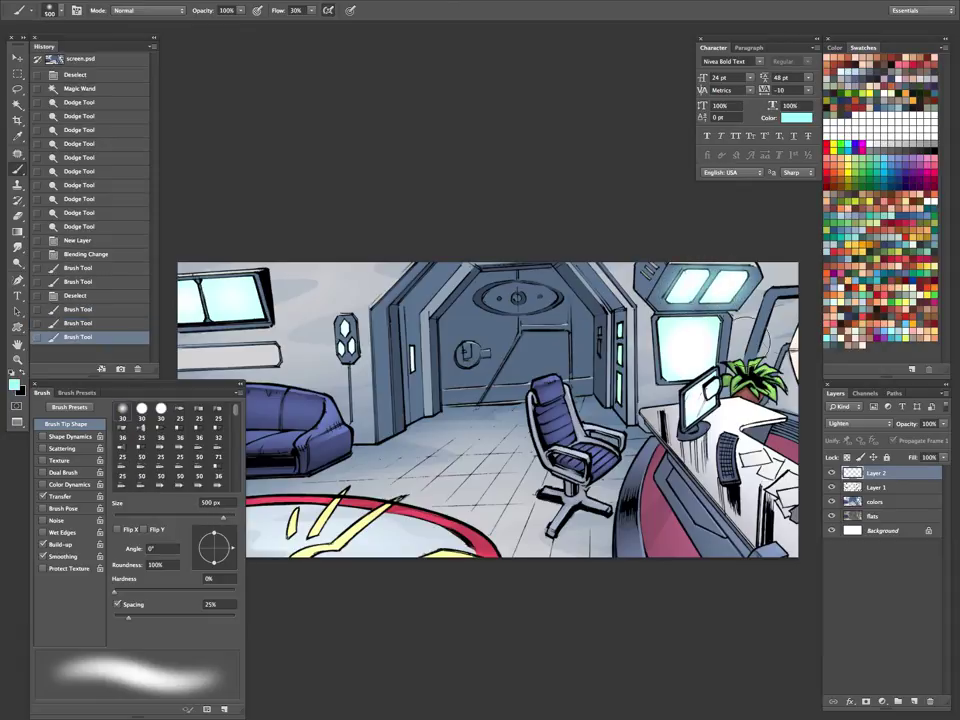
pyautogui.click(689, 349)
# - Paint small cyan glows on the door's light strip and the wall lamp's three lights with the brush at about 200 px
pyautogui.press('[')
pyautogui.press('[')
pyautogui.press('[')
pyautogui.press('[')
pyautogui.press('[')
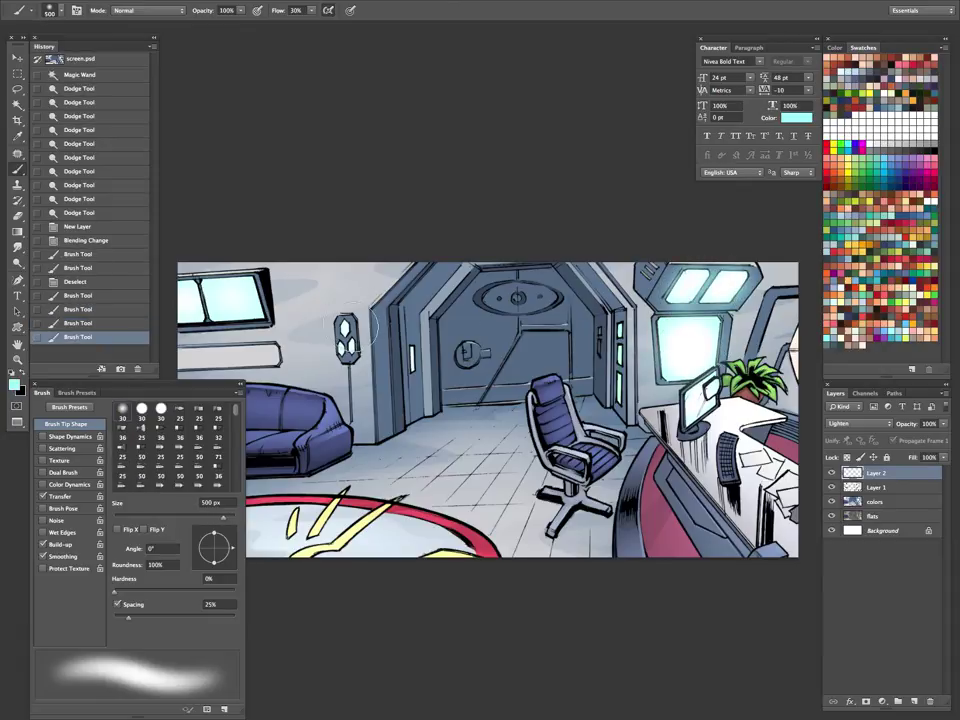
pyautogui.click(411, 359)
pyautogui.click(346, 327)
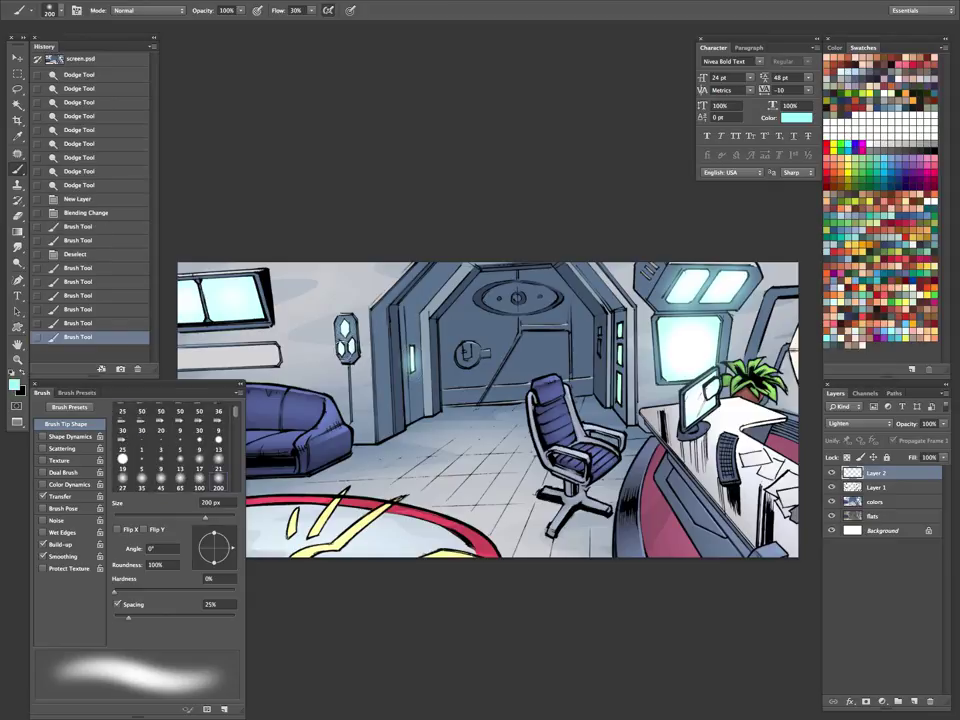
pyautogui.click(341, 347)
pyautogui.click(351, 348)
# - Paint a cyan glow over both window panes above the sofa, starting with the brush at about 600 px
pyautogui.press(']')
pyautogui.press(']')
pyautogui.press(']')
pyautogui.press(']')
pyautogui.click(226, 296)
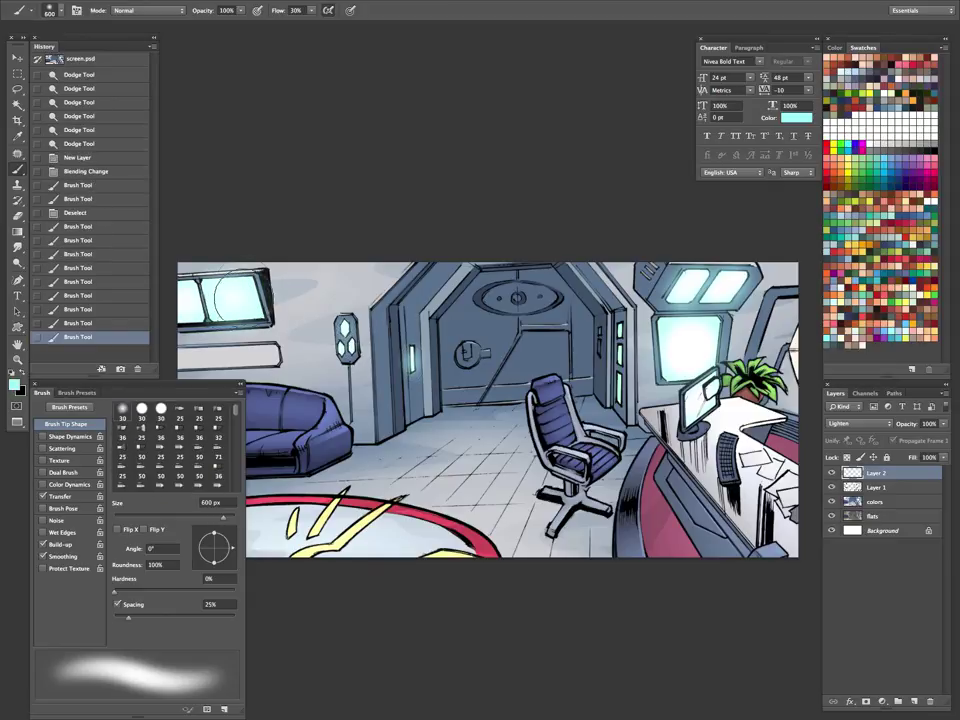
pyautogui.click(232, 299)
pyautogui.press('[')
pyautogui.press('[')
pyautogui.click(191, 300)
# - Paint a cyan glow over the desk monitor and its base with the soft brush at up to 400 px
pyautogui.press('[')
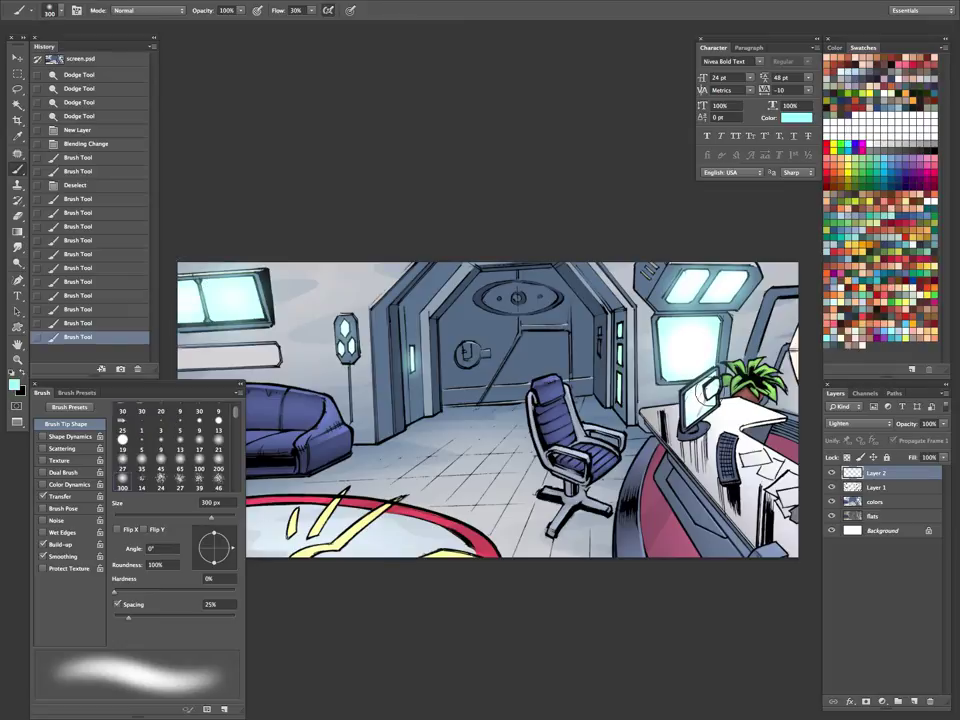
pyautogui.press('[')
pyautogui.click(708, 392)
pyautogui.press(']')
pyautogui.press(']')
pyautogui.click(704, 398)
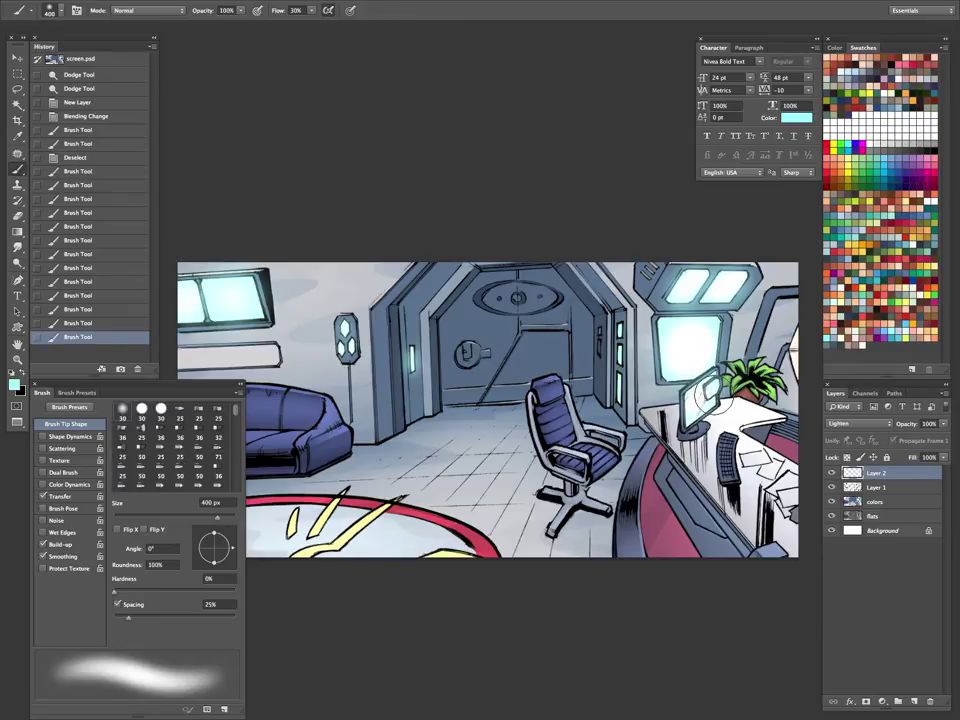
pyautogui.click(709, 394)
pyautogui.click(692, 427)
pyautogui.click(688, 430)
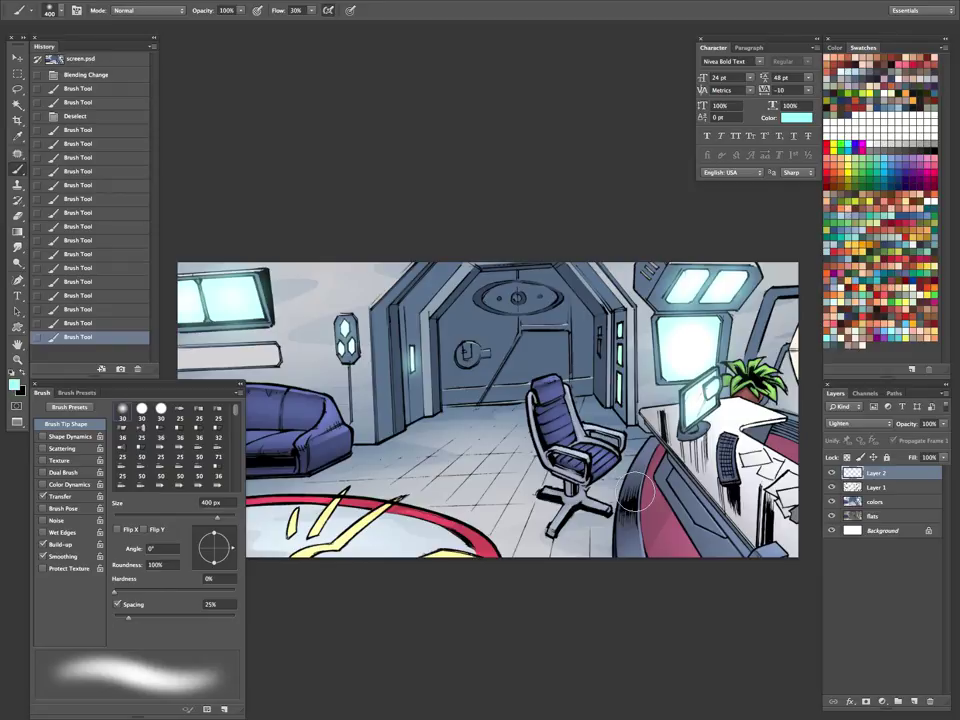
# - Strengthen the cyan glow around the two upper screen panes with additional soft brush dabs
pyautogui.click(738, 297)
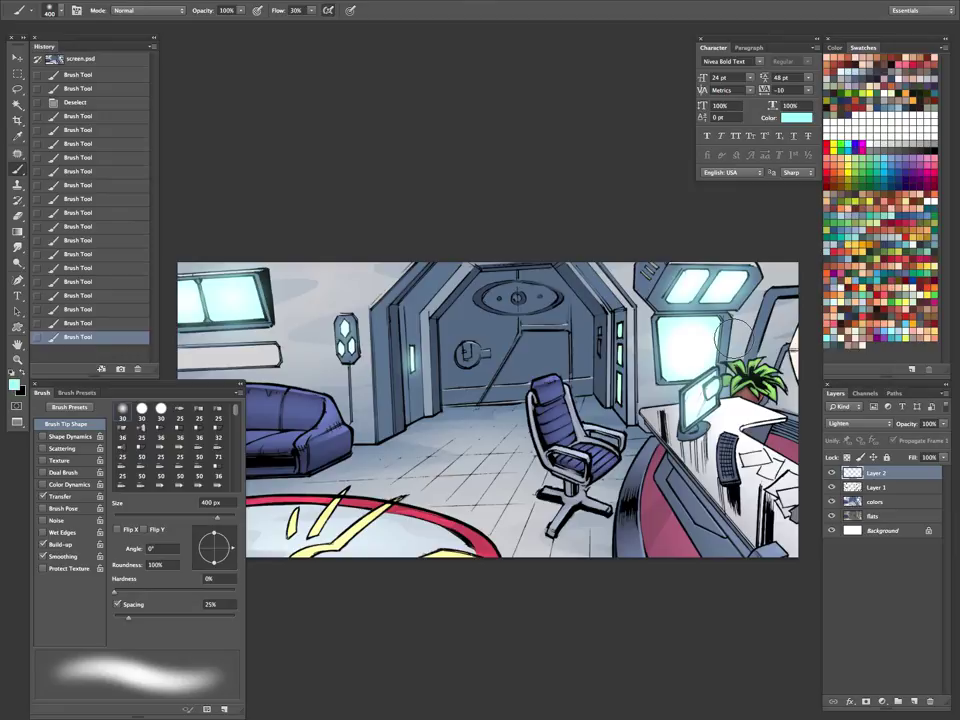
pyautogui.click(683, 292)
pyautogui.click(690, 287)
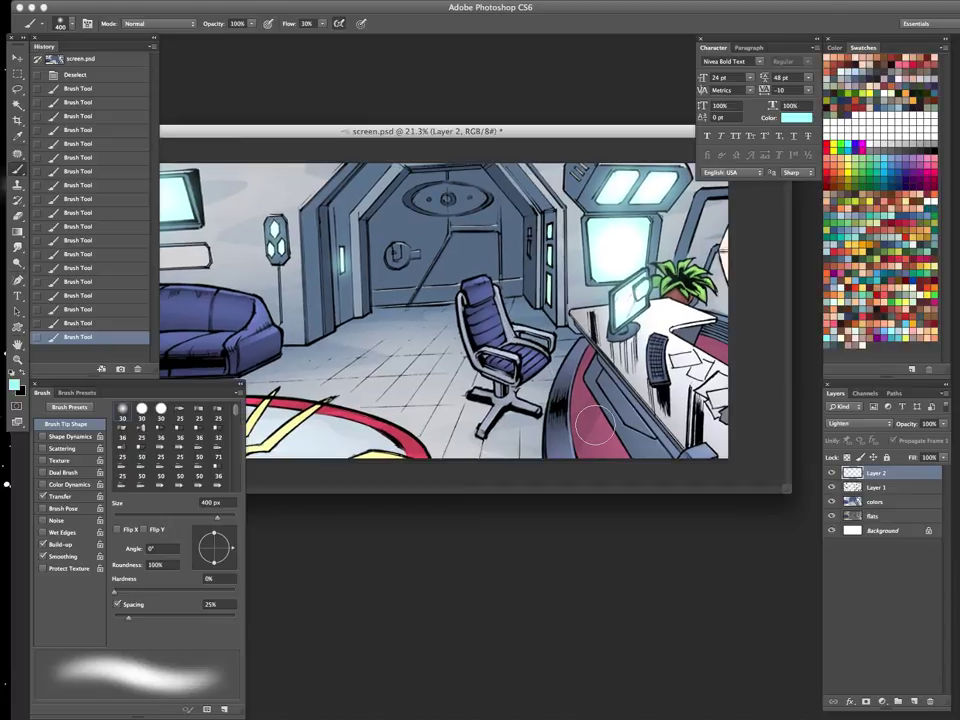
# - Switch to the screen scrap.psd document and show it in full-screen view with the panels visible
pyautogui.press('Tab')
pyautogui.moveTo(542, 154); pyautogui.dragTo(536, 392)
pyautogui.click(216, 141)
pyautogui.press('f')
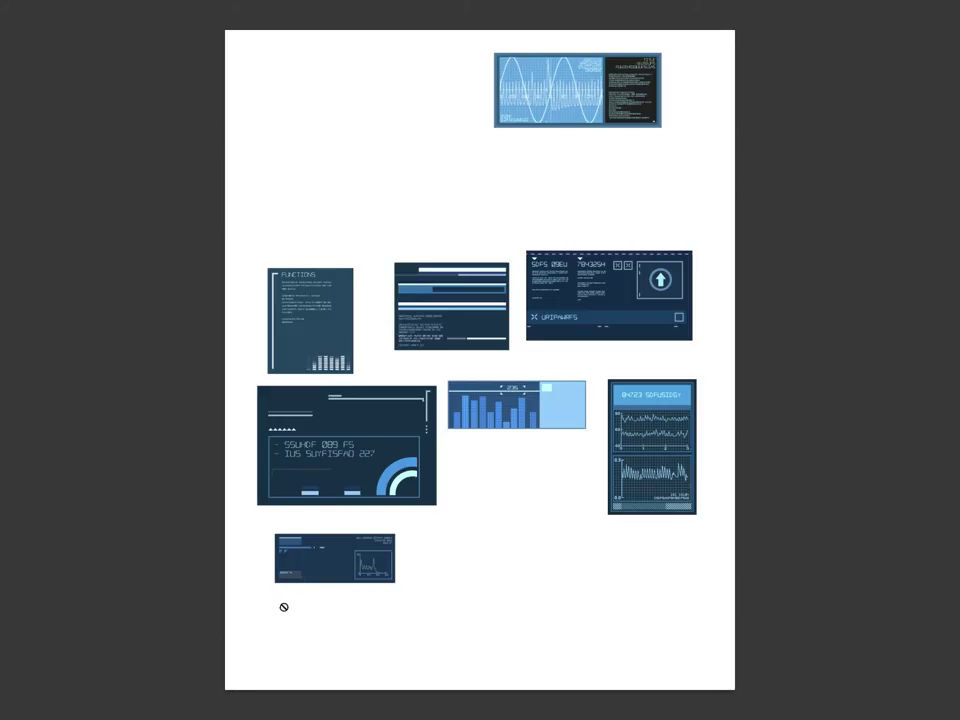
pyautogui.press('Tab')
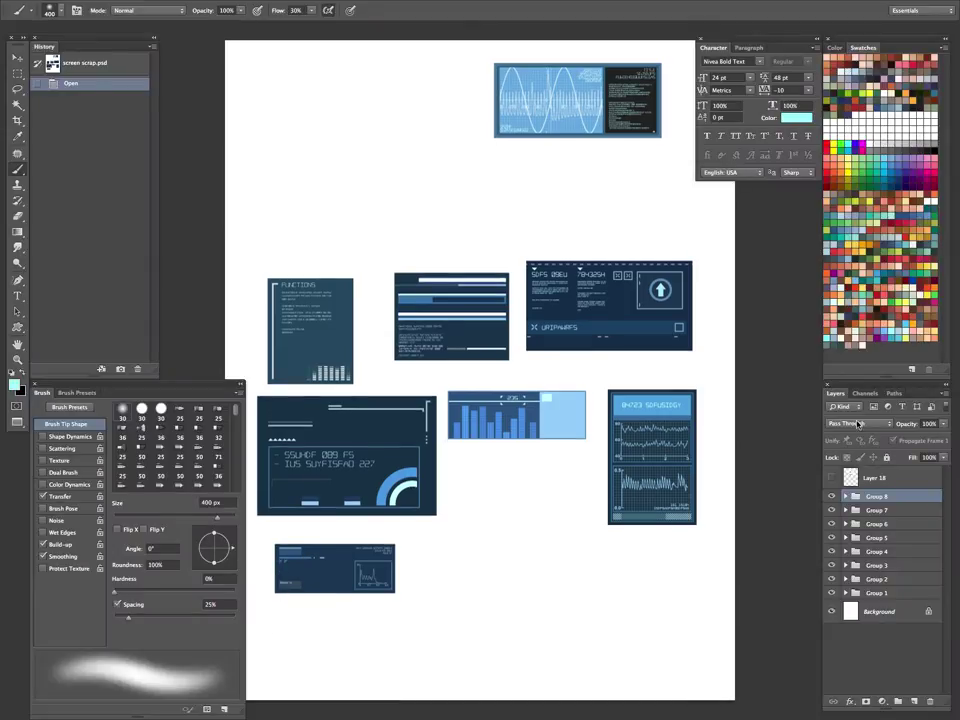
# - Toggle the visibility of Groups 7, 6, 5 and 4 off and on to identify the graphic each holds
pyautogui.click(833, 510)
pyautogui.click(833, 510)
pyautogui.click(832, 524)
pyautogui.click(832, 524)
pyautogui.click(832, 539)
pyautogui.click(832, 539)
pyautogui.click(832, 552)
pyautogui.click(832, 552)
# - Examine the screen graphics up close, from the FUNCTIONS panel across the upper row to the 84723 SDFUSIDGY graph panel
pyautogui.press('z')
pyautogui.moveTo(312, 302); pyautogui.dragTo(397, 277)
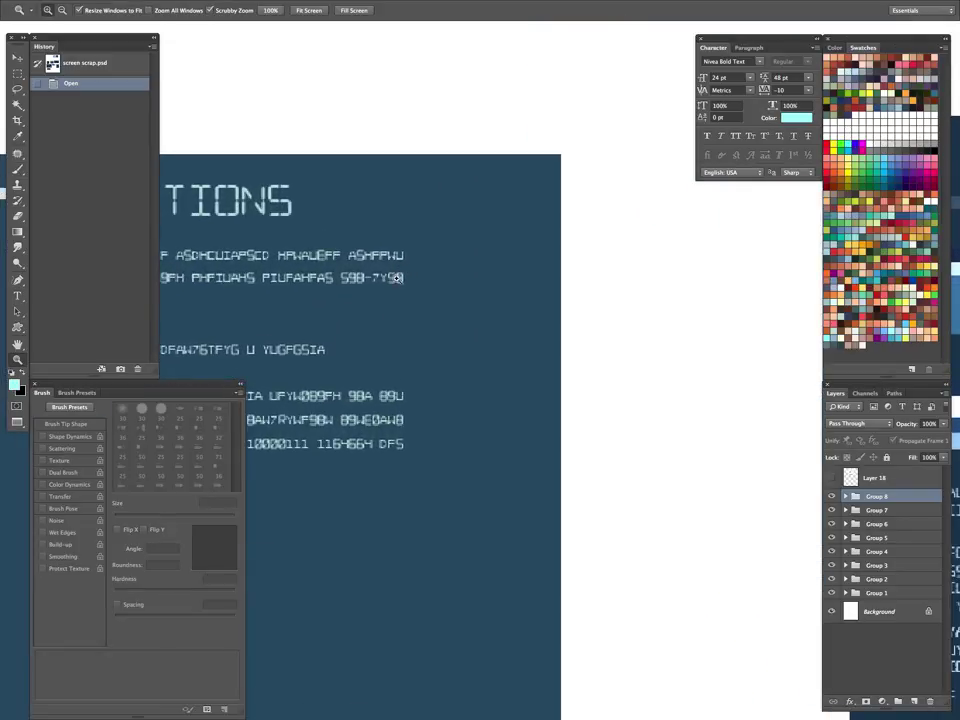
pyautogui.moveTo(370, 376); pyautogui.dragTo(574, 377)
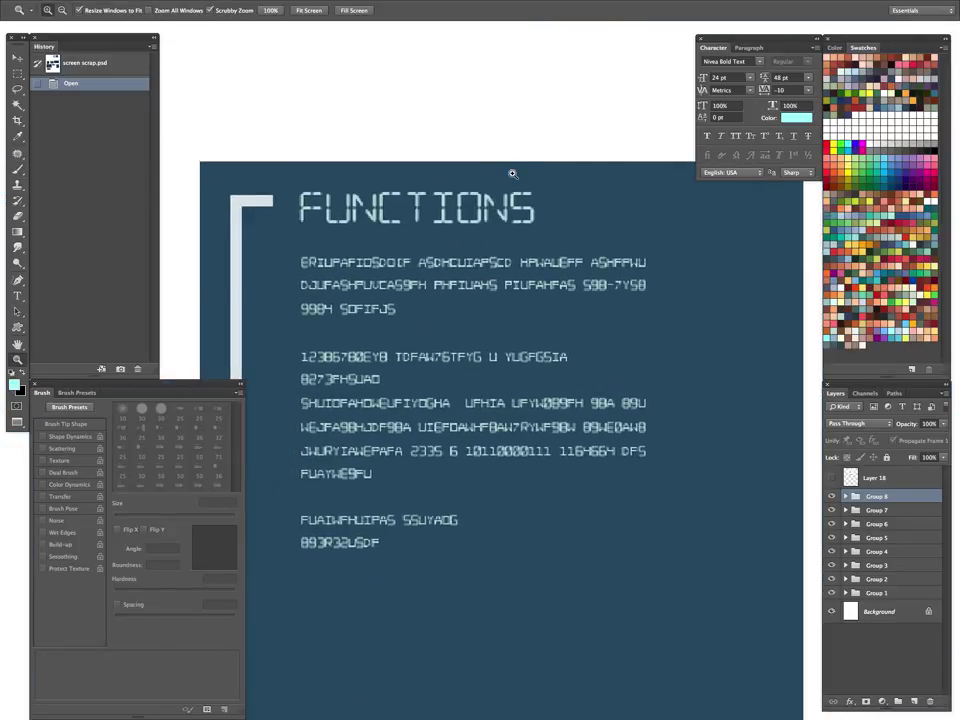
pyautogui.keyDown('alt'); pyautogui.click(526, 401); pyautogui.keyUp('alt')
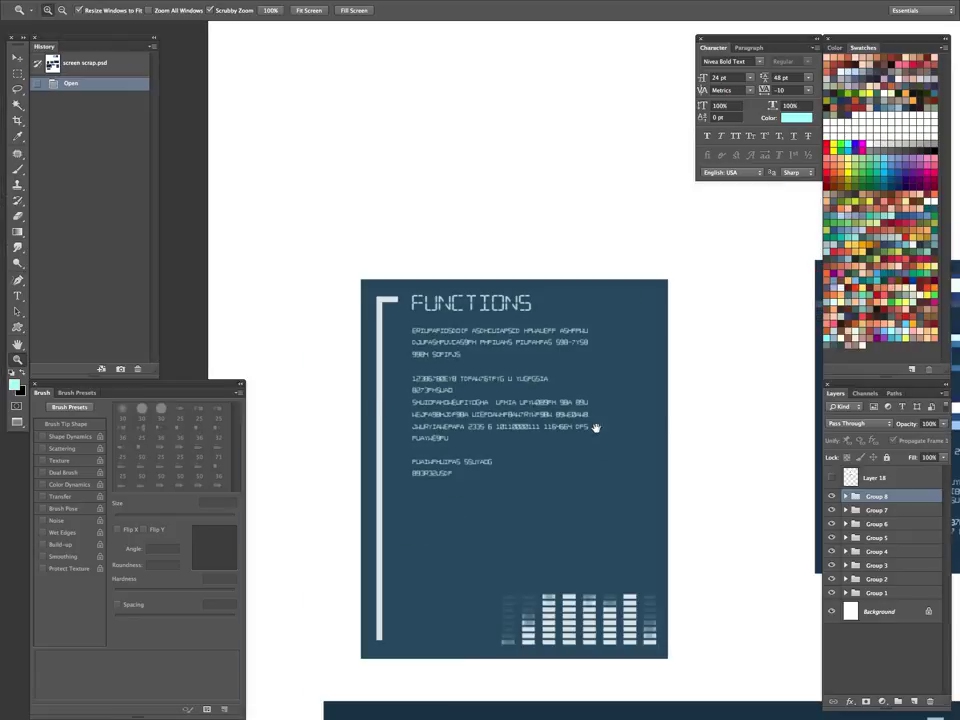
pyautogui.moveTo(596, 428); pyautogui.dragTo(474, 414)
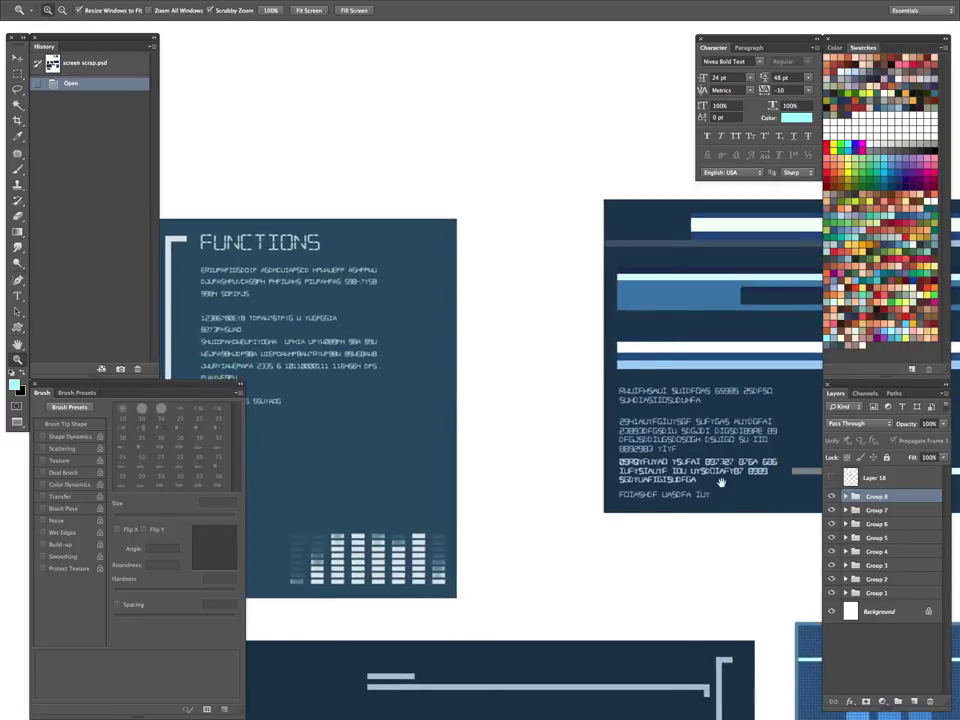
pyautogui.moveTo(721, 483); pyautogui.dragTo(413, 501)
pyautogui.moveTo(648, 467); pyautogui.dragTo(509, 497)
pyautogui.moveTo(570, 511); pyautogui.dragTo(549, 365)
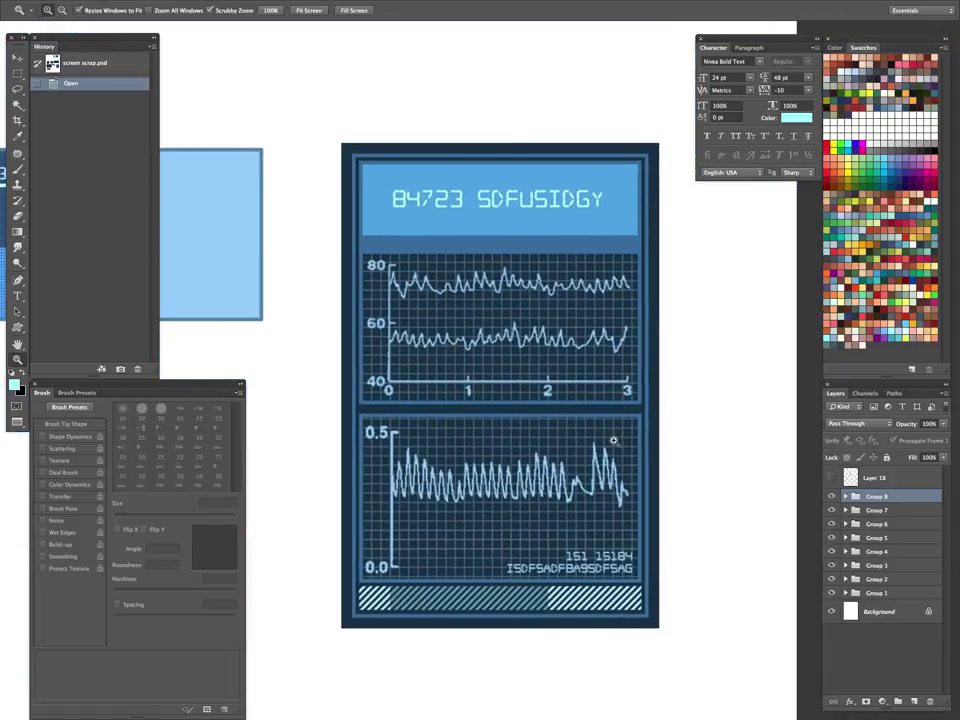
pyautogui.moveTo(559, 422); pyautogui.dragTo(469, 527)
pyautogui.moveTo(497, 460); pyautogui.dragTo(683, 437)
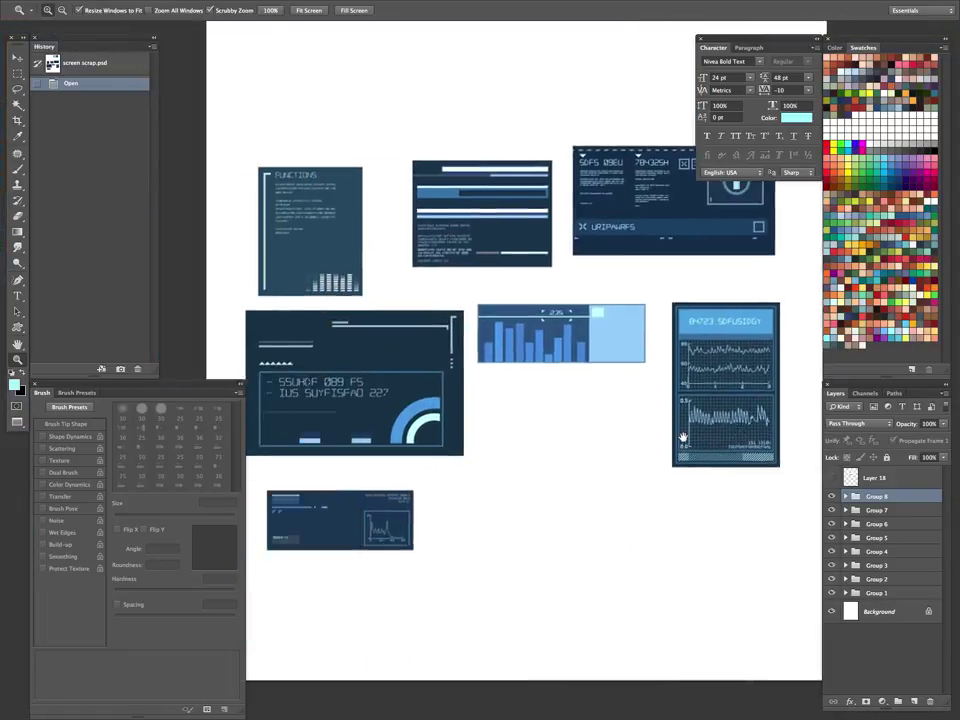
# - Examine the small line-graph panel, the large panel with the arc gauge and the sine-wave panel, ending on an overview
pyautogui.click(388, 527)
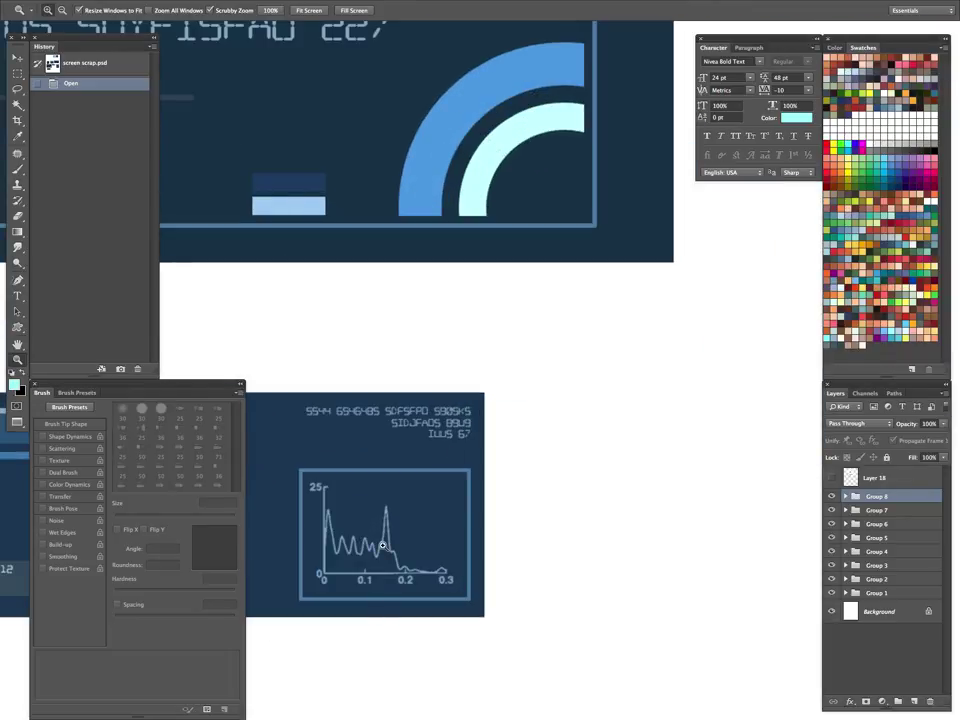
pyautogui.keyDown('alt'); pyautogui.click(467, 461); pyautogui.keyUp('alt')
pyautogui.moveTo(445, 464); pyautogui.dragTo(526, 459)
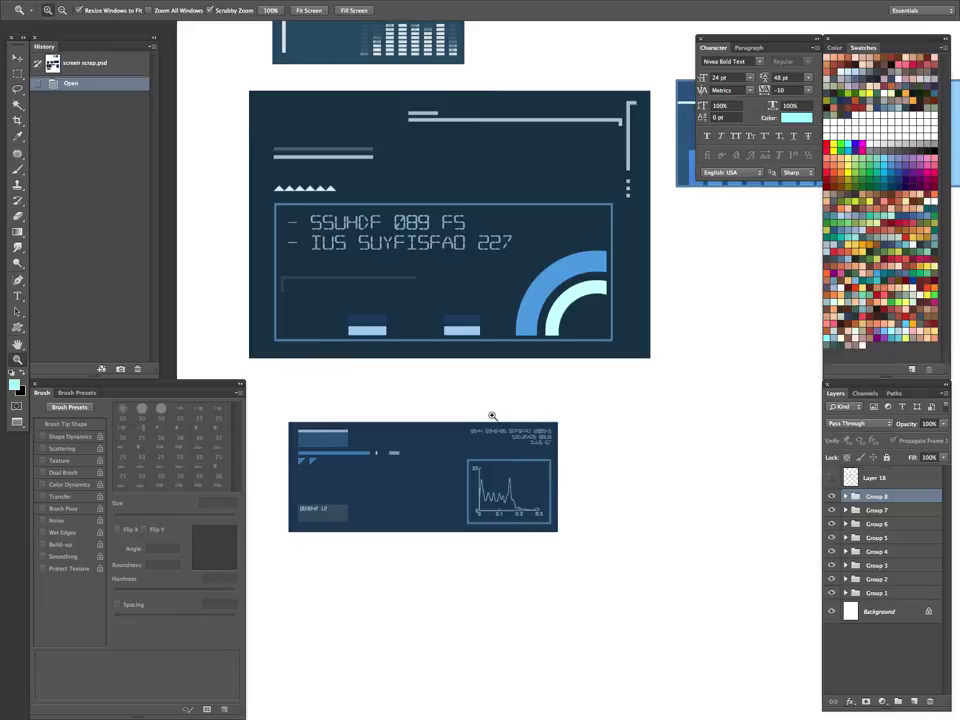
pyautogui.moveTo(630, 379); pyautogui.dragTo(583, 549)
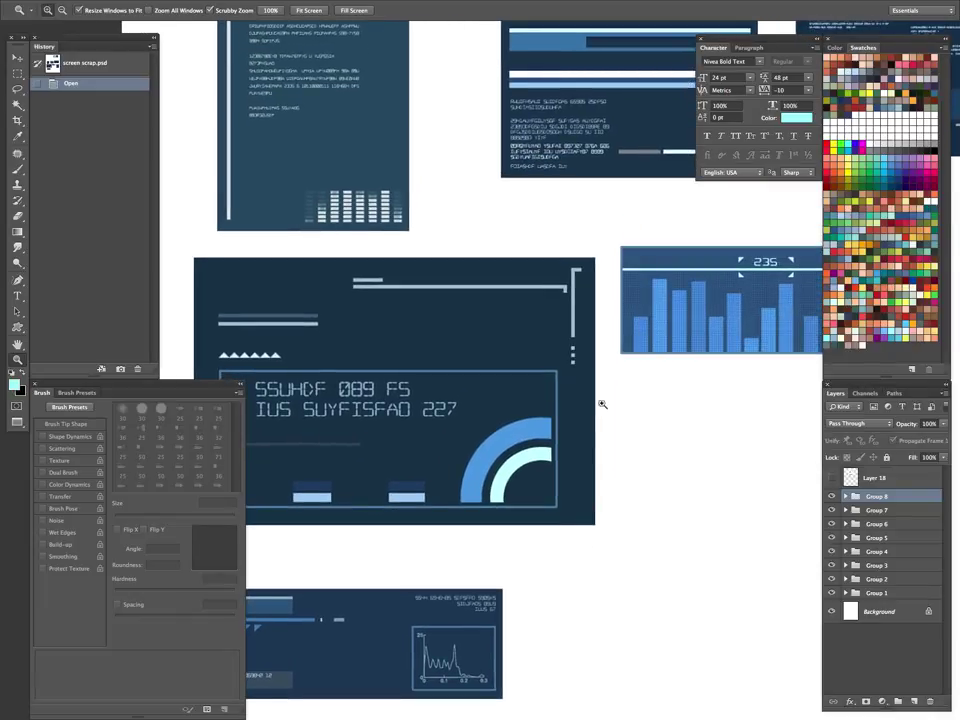
pyautogui.moveTo(602, 404); pyautogui.dragTo(520, 458)
pyautogui.moveTo(650, 397); pyautogui.dragTo(483, 498)
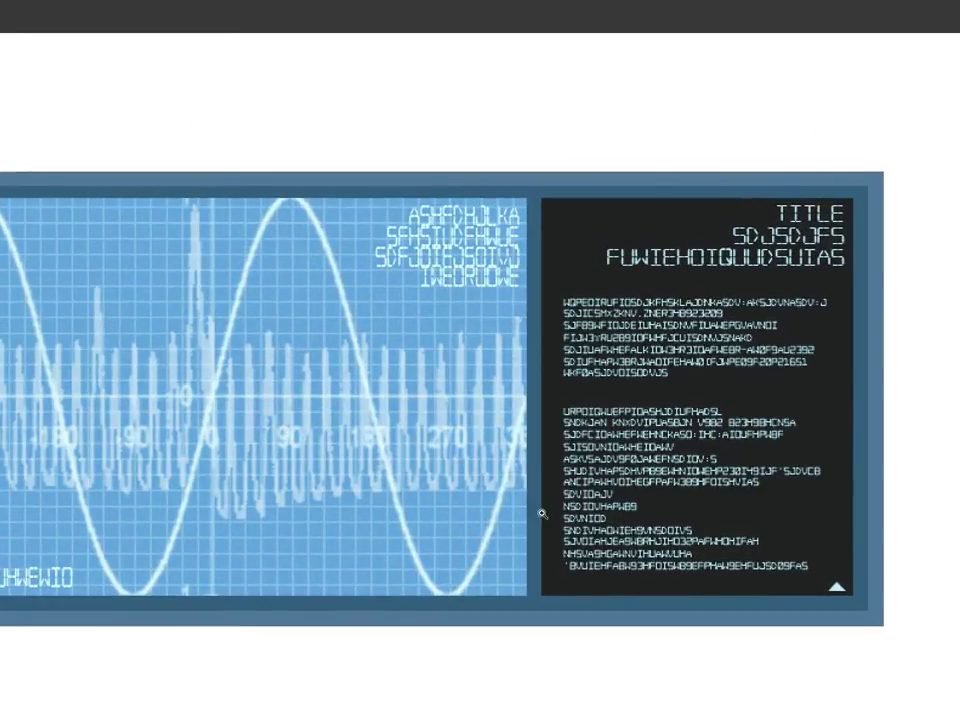
pyautogui.keyDown('alt'); pyautogui.click(542, 513); pyautogui.keyUp('alt')
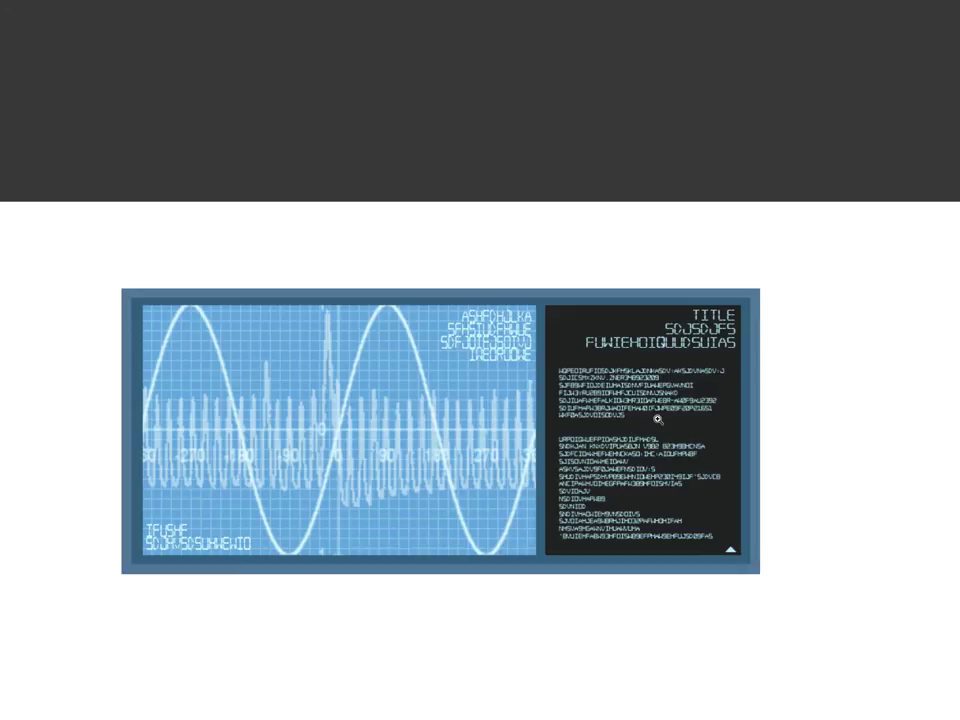
pyautogui.moveTo(590, 466); pyautogui.dragTo(503, 512)
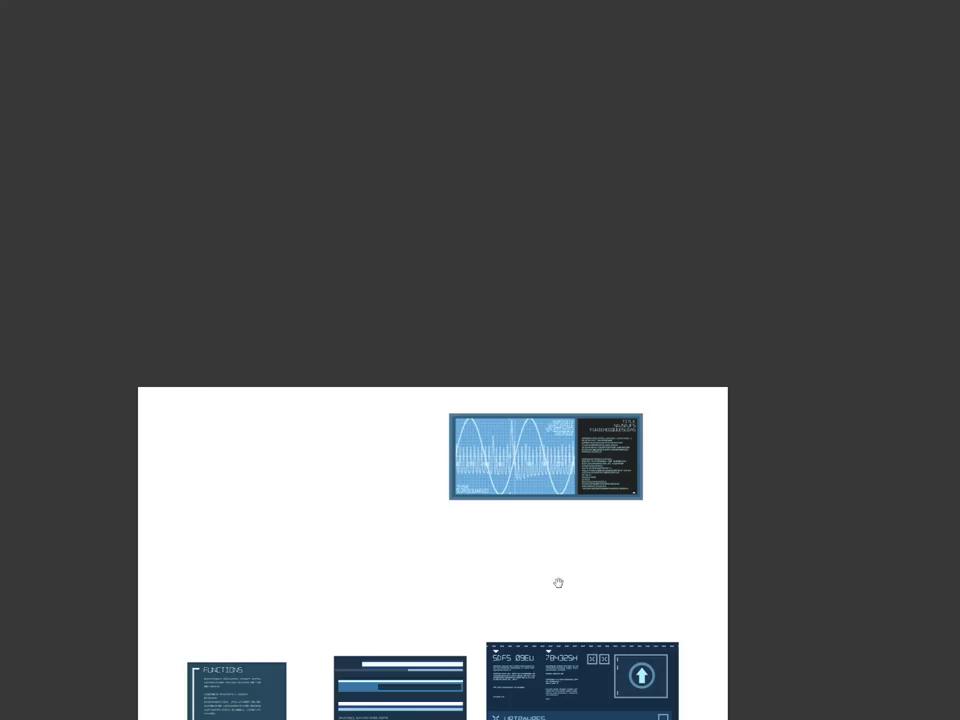
pyautogui.moveTo(557, 581); pyautogui.dragTo(572, 399)
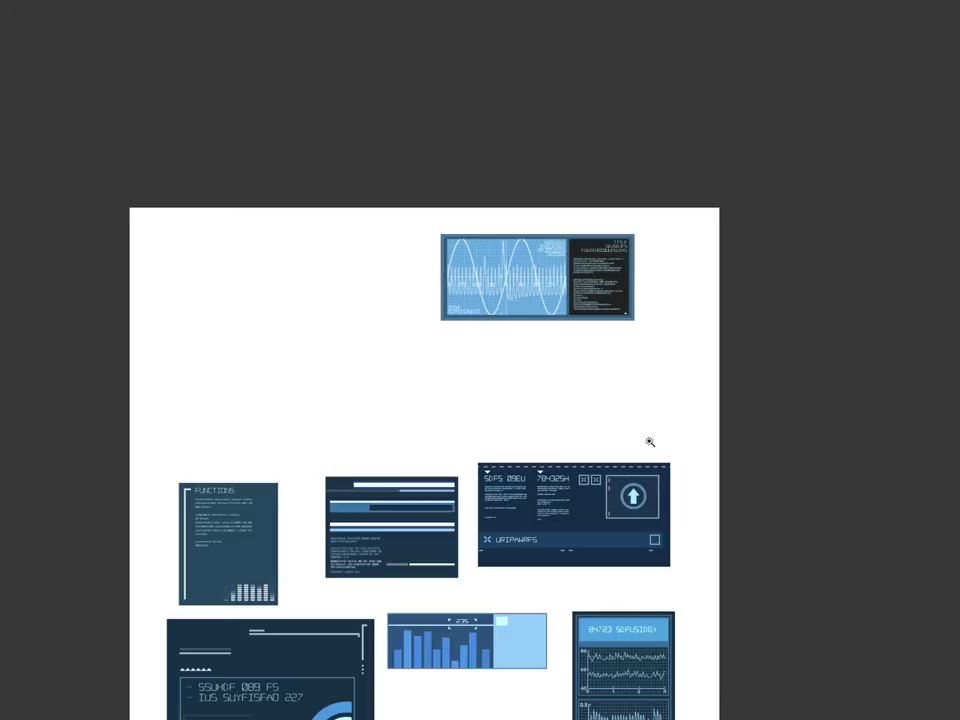
pyautogui.moveTo(603, 523); pyautogui.dragTo(587, 377)
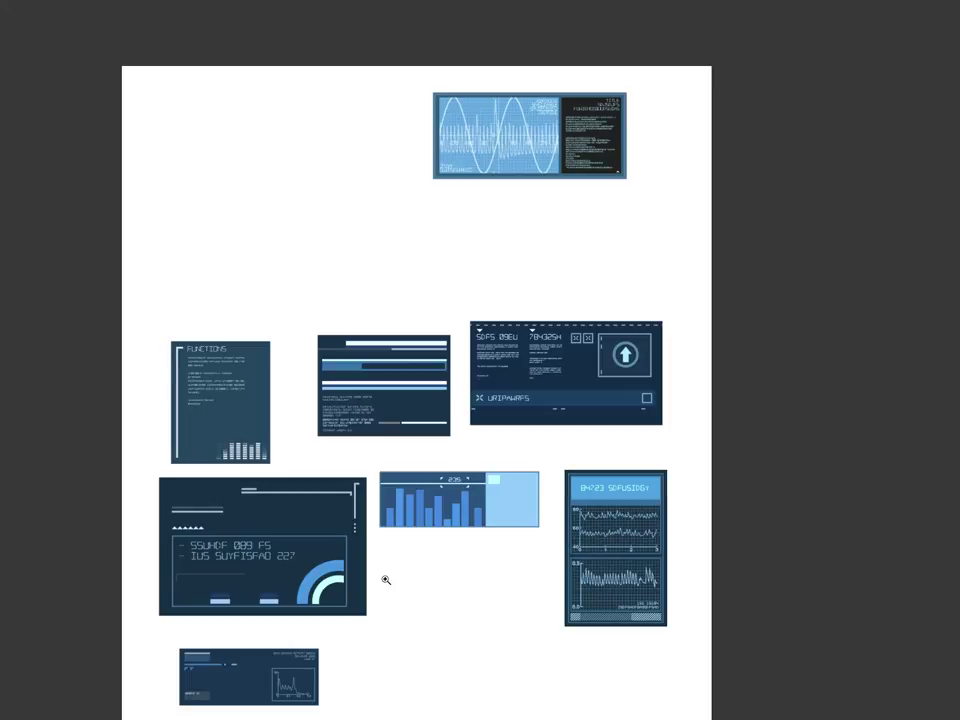
# - Show the panels and add a Hue/Saturation adjustment layer with Colorize above Layer 69 in Group 8
pyautogui.press('Tab')
pyautogui.click(843, 497)
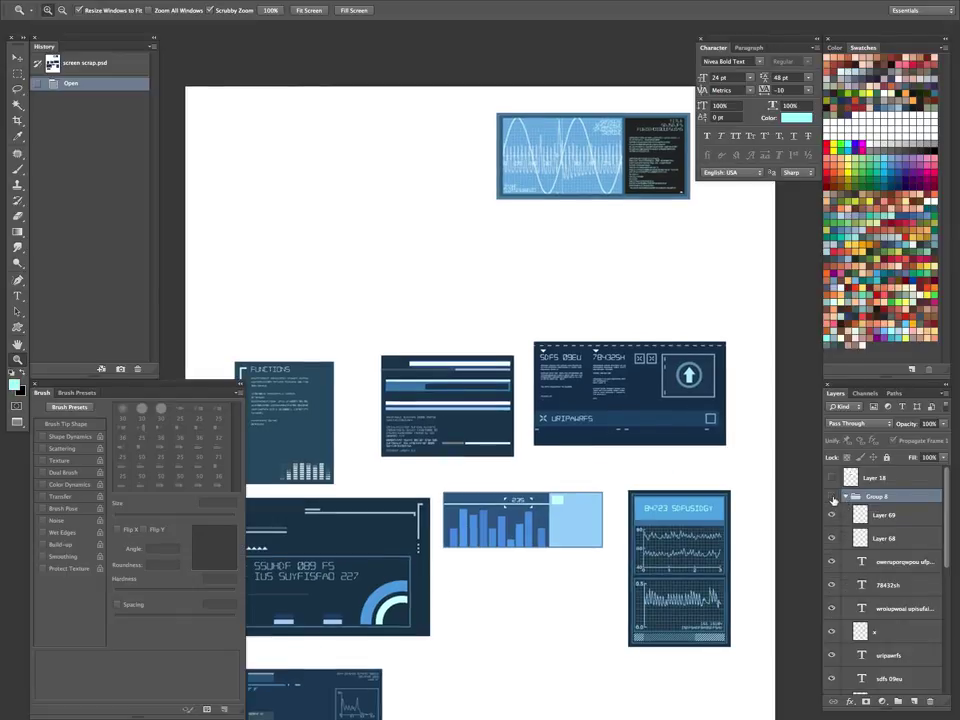
pyautogui.click(885, 515)
pyautogui.click(882, 701)
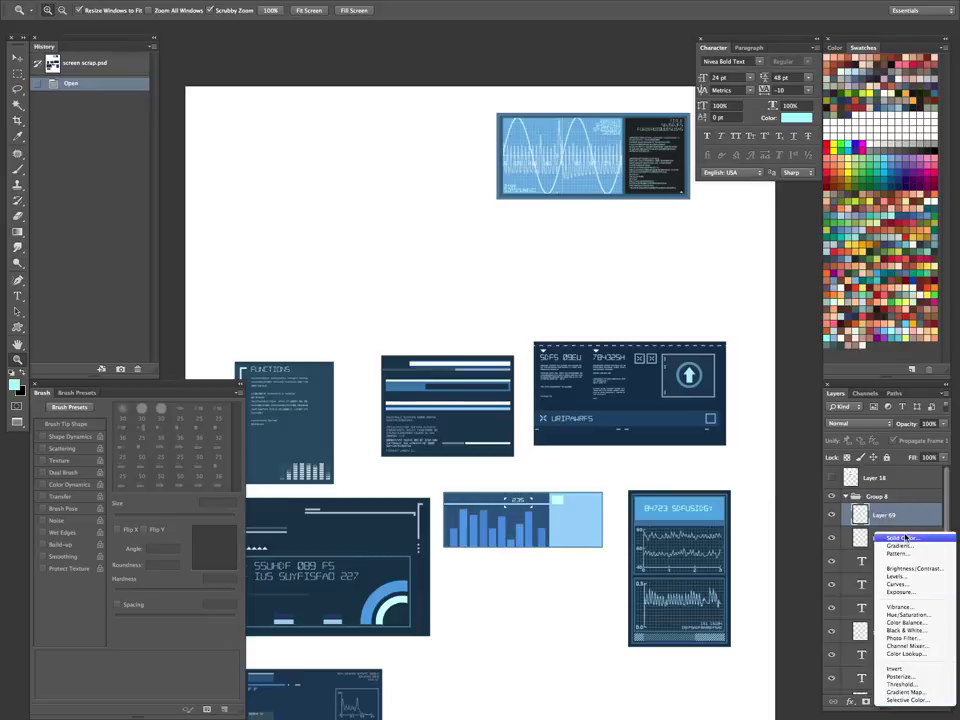
pyautogui.click(905, 614)
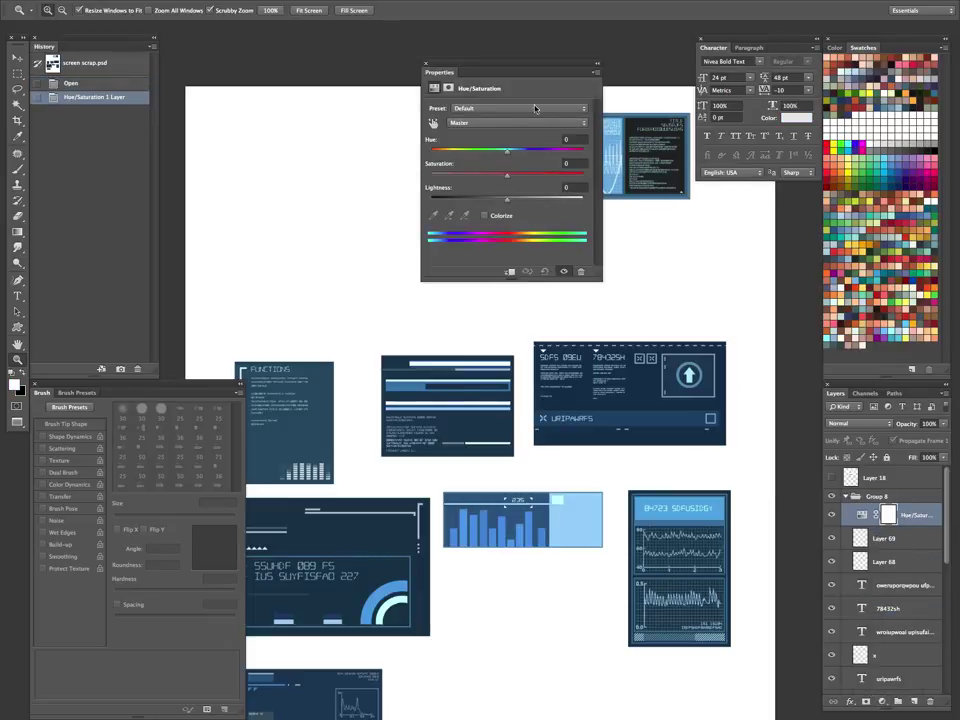
pyautogui.click(485, 215)
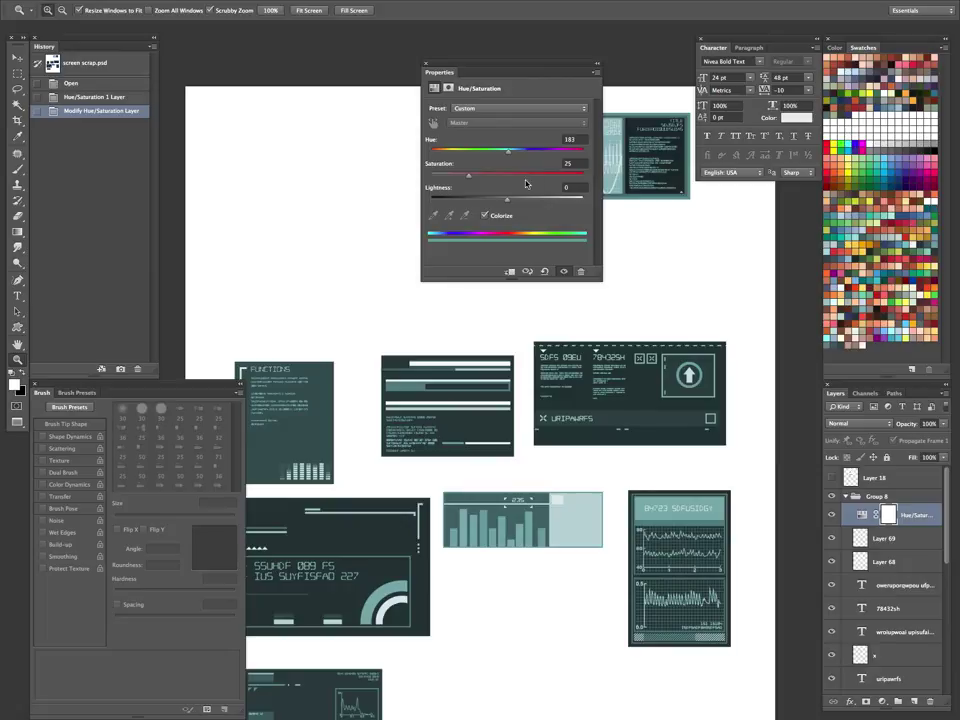
# - Try green and red tints on the graphics, ending with hue 11, saturation 87 and lightness +6
pyautogui.moveTo(474, 178); pyautogui.dragTo(490, 156)
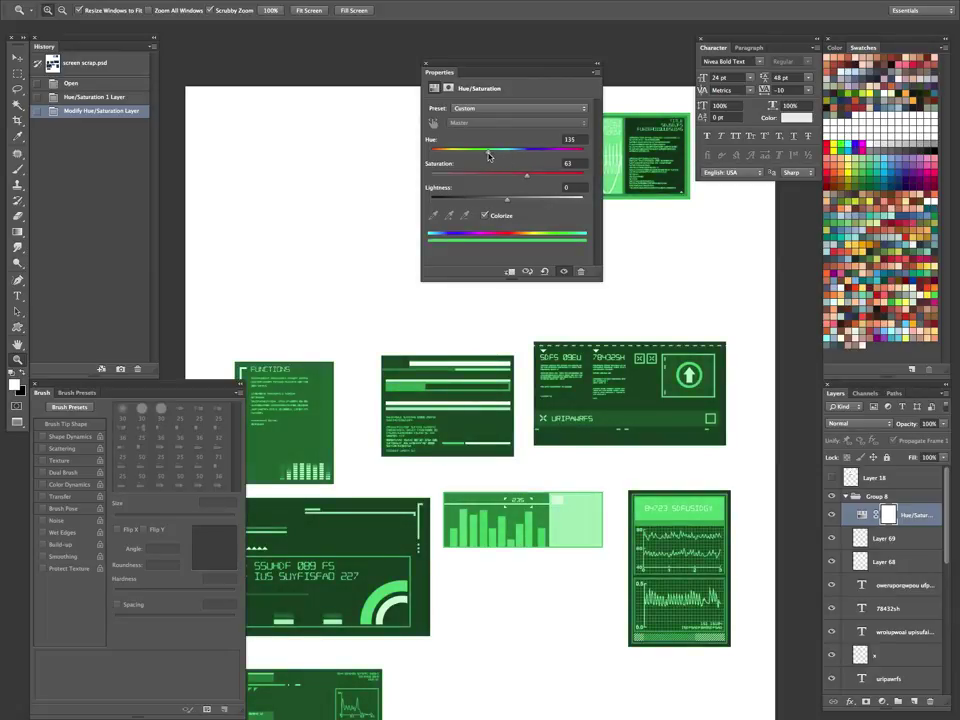
pyautogui.moveTo(507, 199)
pyautogui.mouseDown()
pyautogui.moveTo(492, 199)
pyautogui.moveTo(513, 202)
pyautogui.mouseUp()
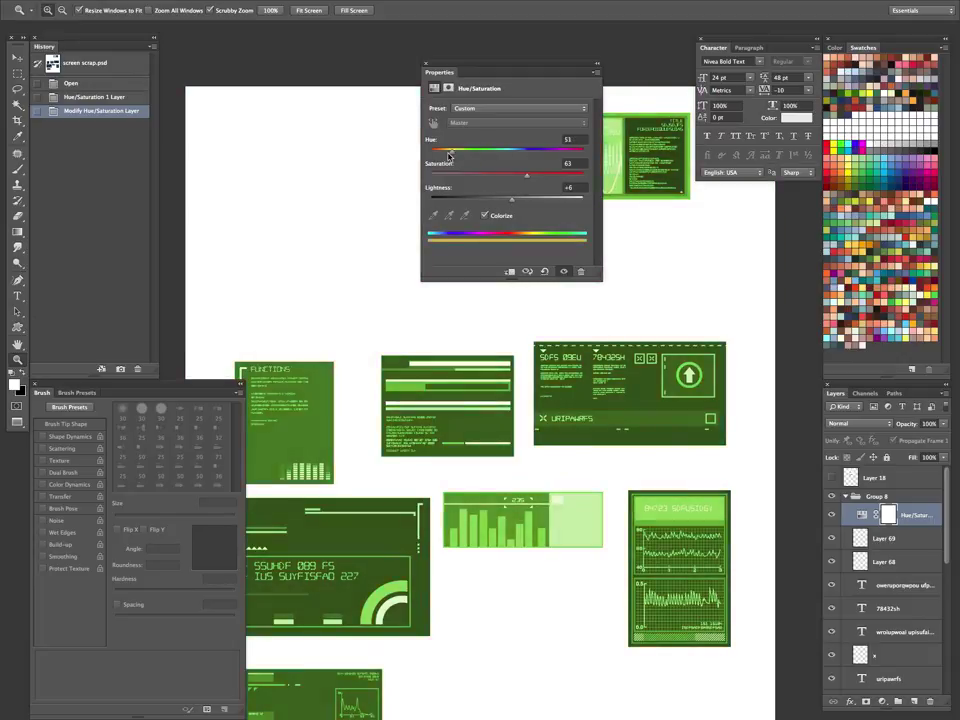
pyautogui.moveTo(491, 157); pyautogui.dragTo(437, 155)
pyautogui.moveTo(528, 176); pyautogui.dragTo(563, 177)
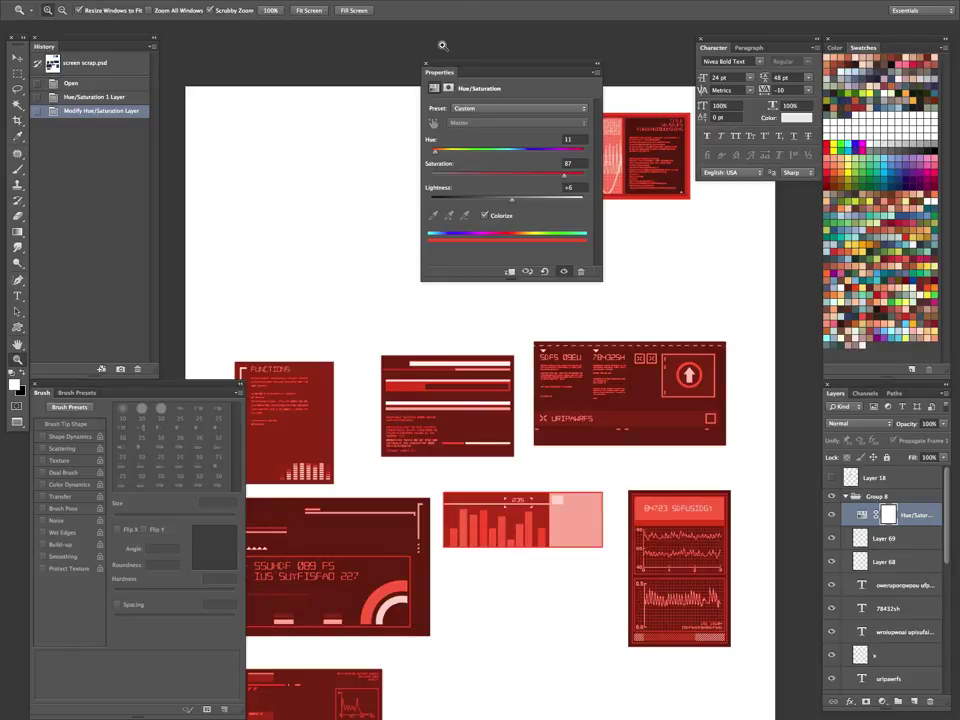
pyautogui.click(427, 64)
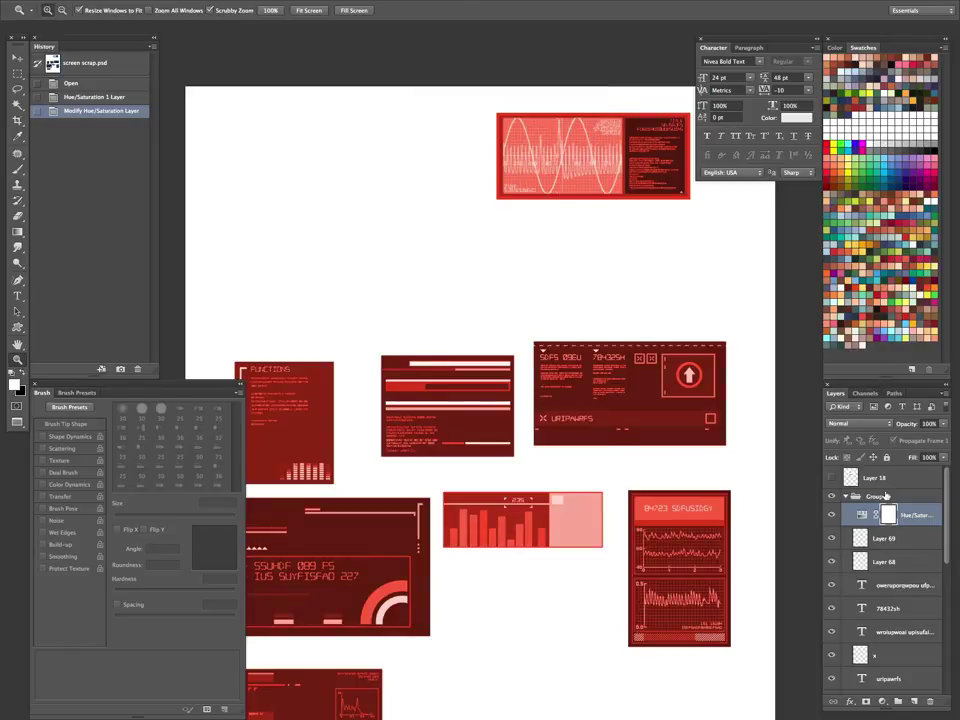
# - Delete the Hue/Saturation adjustment layer and collapse Group 8
pyautogui.moveTo(909, 516); pyautogui.dragTo(929, 700)
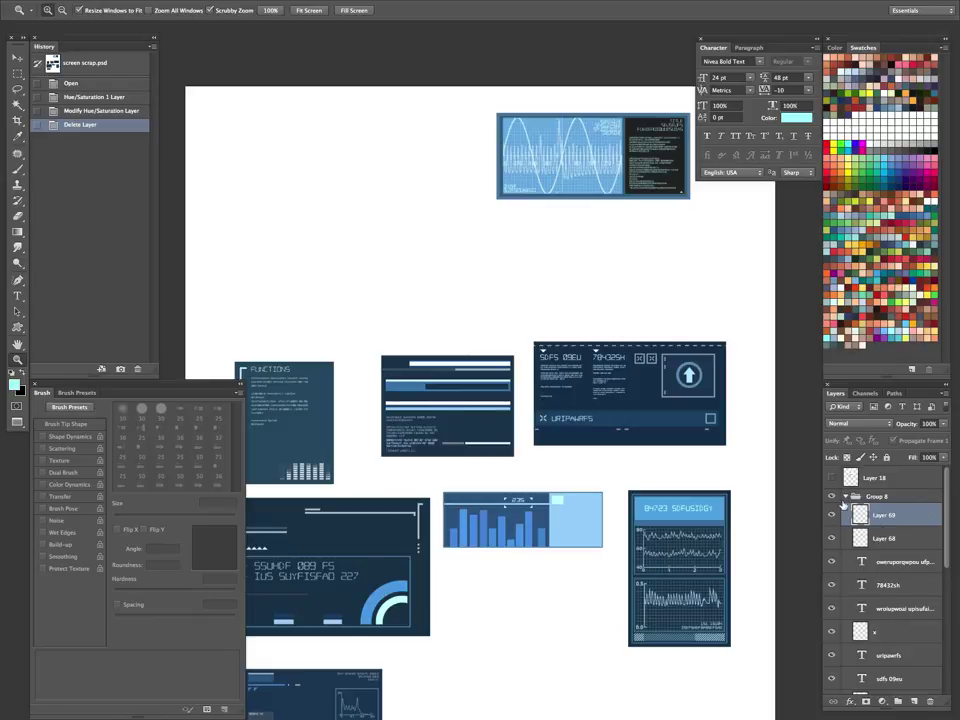
pyautogui.click(873, 495)
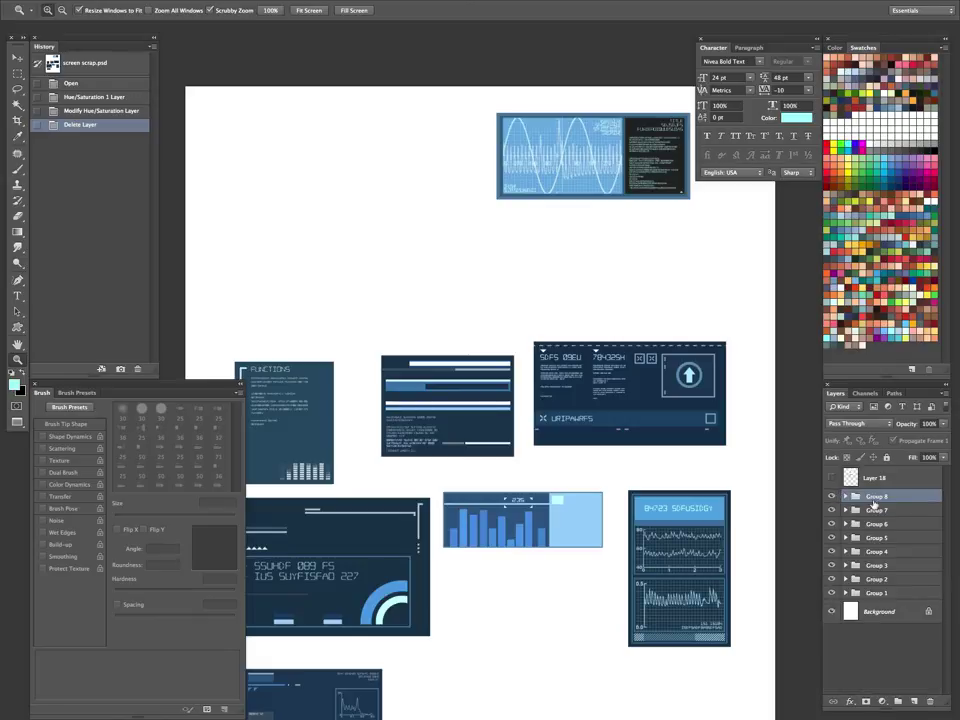
# - Leave full-screen view, hide the panels and move the screen.psd window up so the whole room picture is in view
pyautogui.moveTo(676, 406); pyautogui.dragTo(548, 388)
pyautogui.press('f')
pyautogui.press('f')
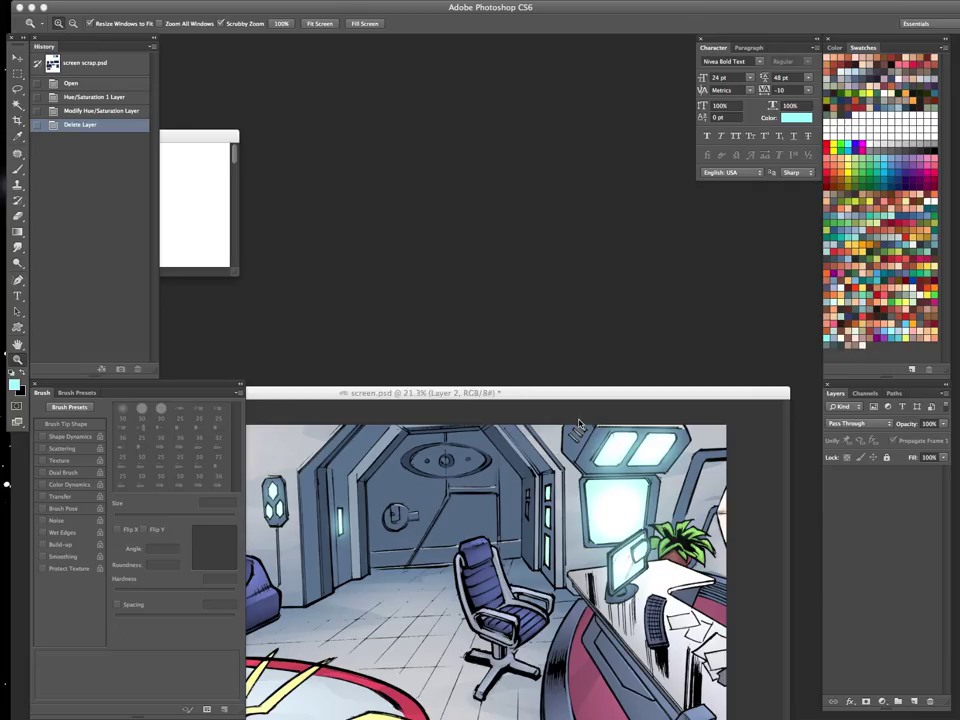
pyautogui.press('Tab')
pyautogui.moveTo(377, 400); pyautogui.dragTo(486, 153)
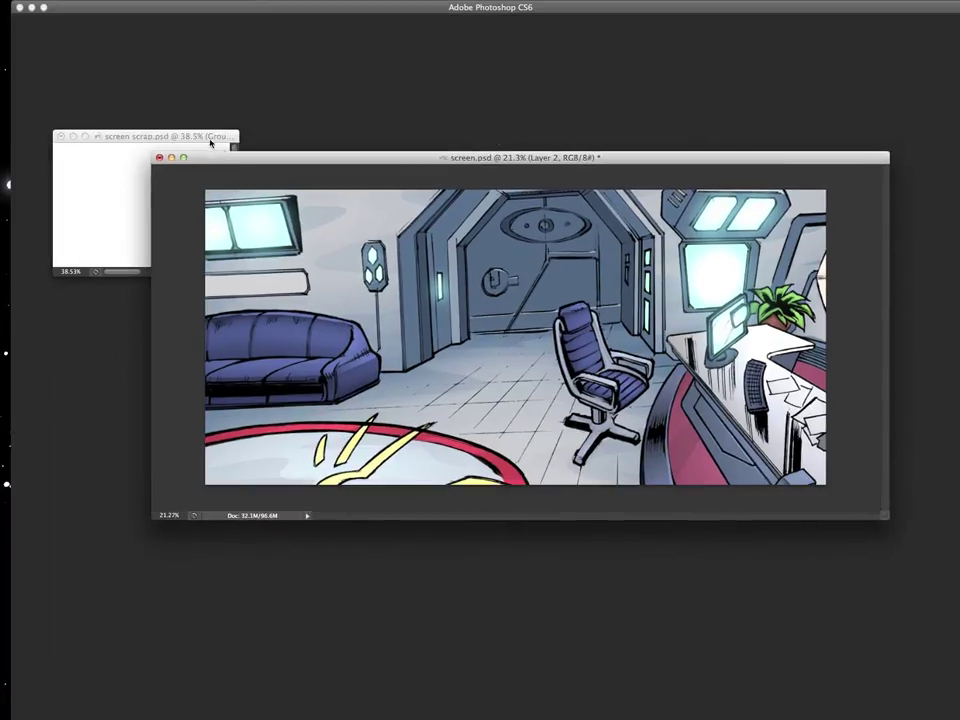
# - Bring screen scrap.psd to the front, enlarge its window and return it to full-screen view
pyautogui.click(208, 141)
pyautogui.moveTo(235, 271); pyautogui.dragTo(578, 690)
pyautogui.moveTo(422, 437); pyautogui.dragTo(362, 352)
pyautogui.press('f')
pyautogui.moveTo(592, 473); pyautogui.dragTo(616, 401)
pyautogui.press('f')
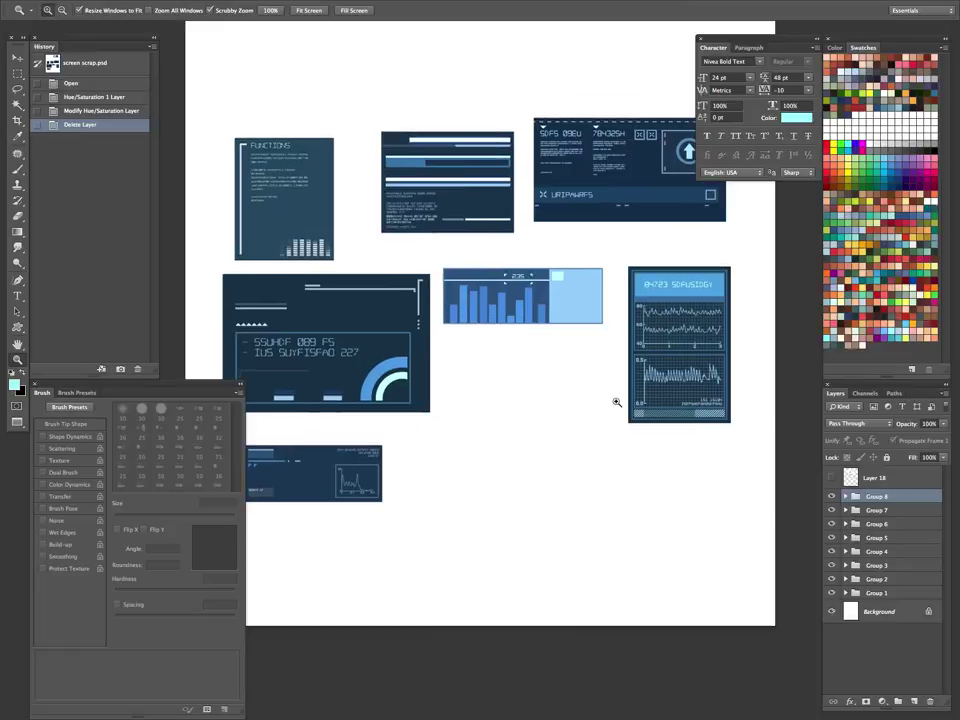
# - Toggle Group 1's visibility to find its graphic, expand the group and frame the sine-wave panel closely
pyautogui.moveTo(660, 515); pyautogui.dragTo(646, 701)
pyautogui.click(832, 594)
pyautogui.click(831, 592)
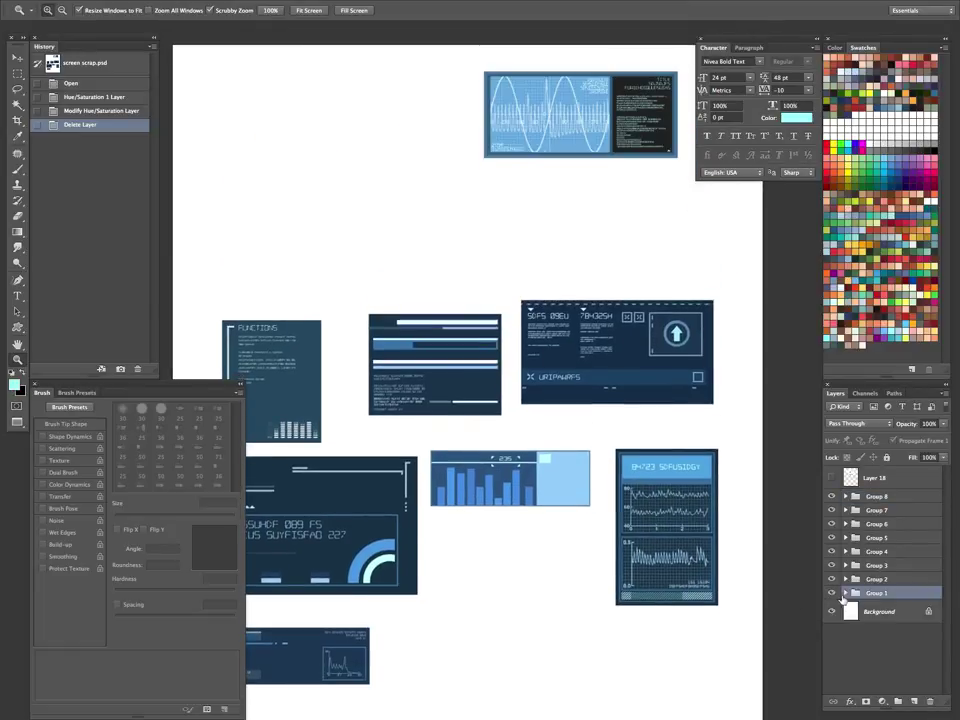
pyautogui.click(845, 593)
pyautogui.moveTo(624, 118); pyautogui.dragTo(600, 428)
pyautogui.moveTo(559, 461); pyautogui.dragTo(616, 407)
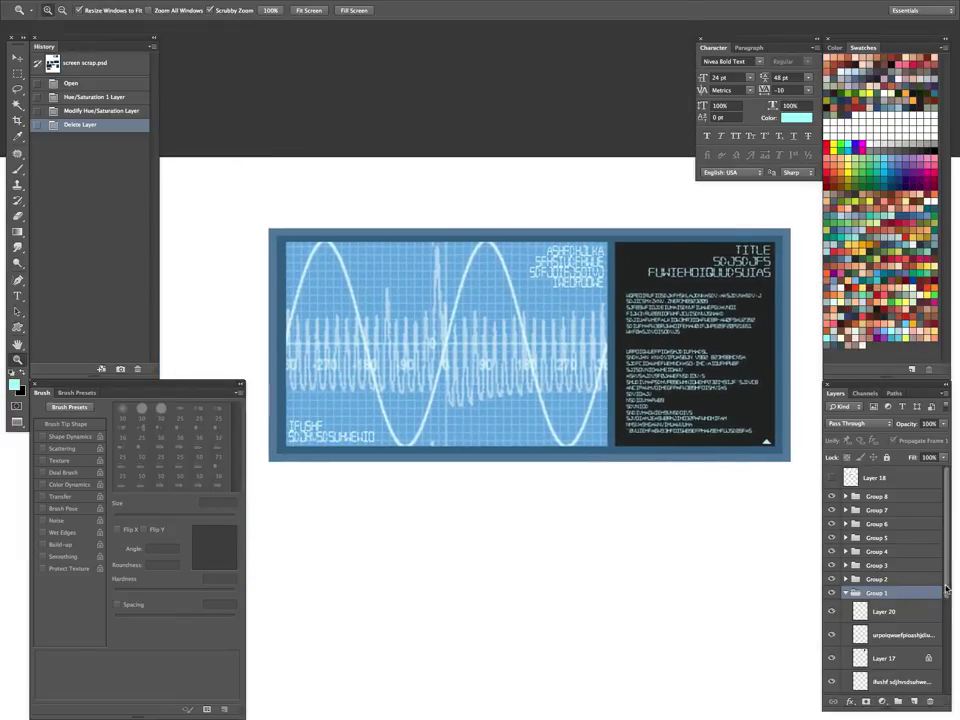
# - Hide the Group 1 layers from Layer 20 down to Layer 12 copy, and toggle Layer 12 to compare the base rectangles
pyautogui.scroll(-3, 928, 640)
pyautogui.moveTo(831, 520); pyautogui.dragTo(831, 681)
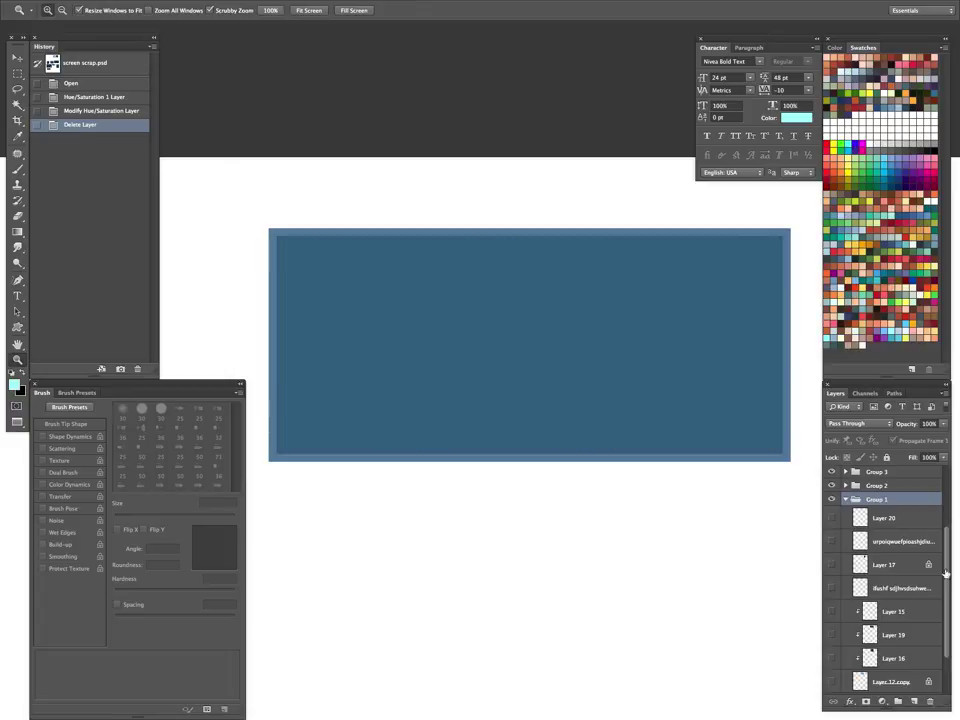
pyautogui.moveTo(945, 578); pyautogui.dragTo(941, 644)
pyautogui.click(831, 637)
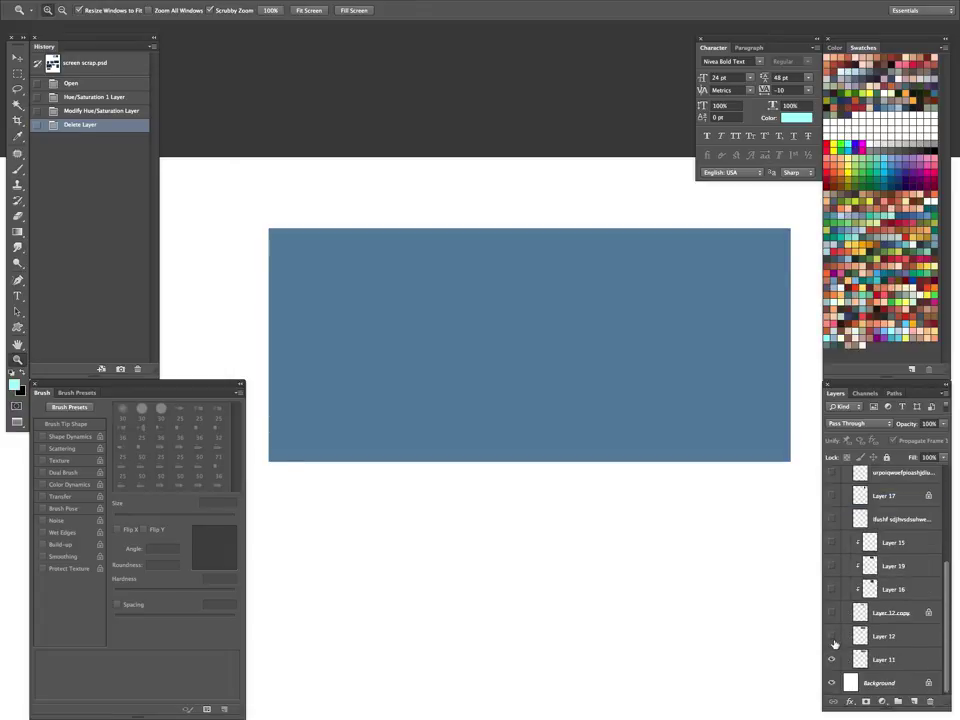
pyautogui.click(831, 637)
pyautogui.click(884, 638)
# - Show Layer 12 copy, Layer 16, Layer 19, Layer 15 and the text layer above them to rebuild the wave graph
pyautogui.click(831, 612)
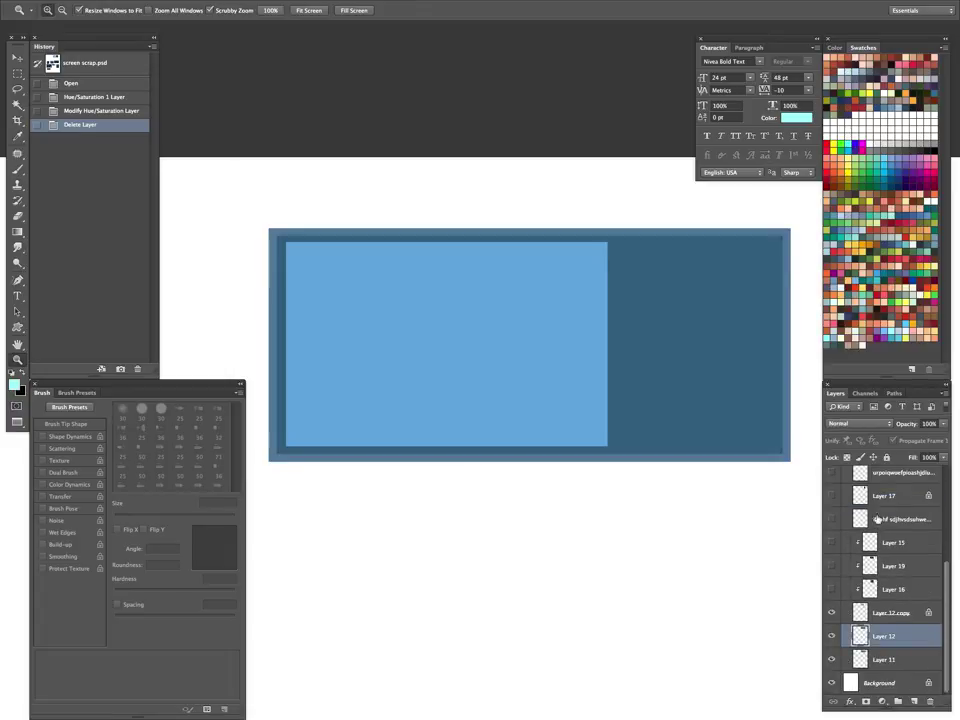
pyautogui.click(831, 589)
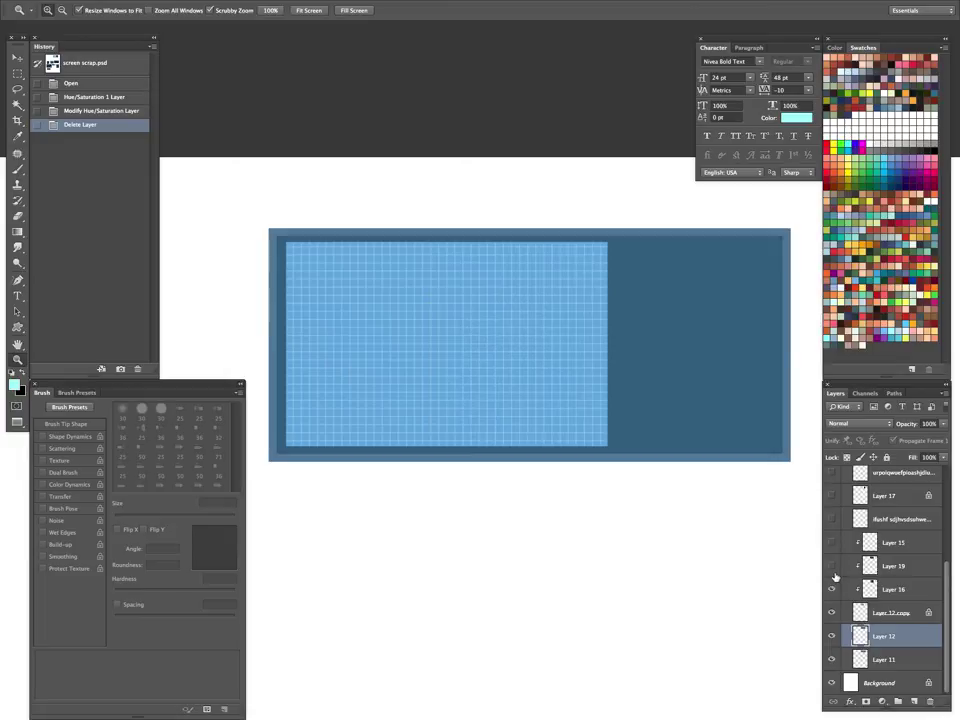
pyautogui.click(832, 566)
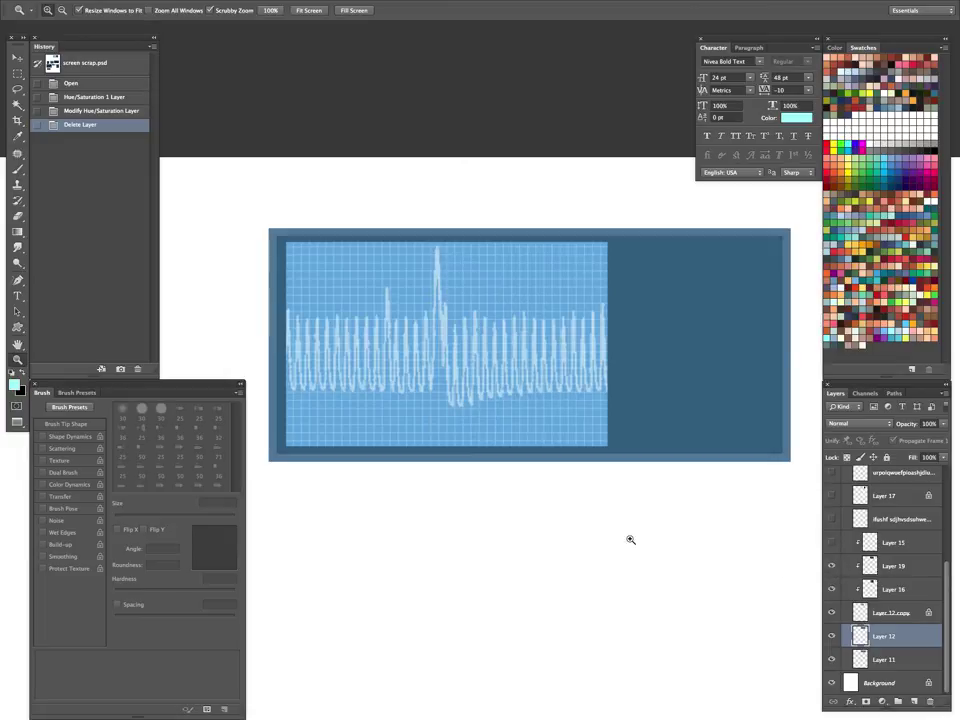
pyautogui.click(833, 542)
pyautogui.click(832, 519)
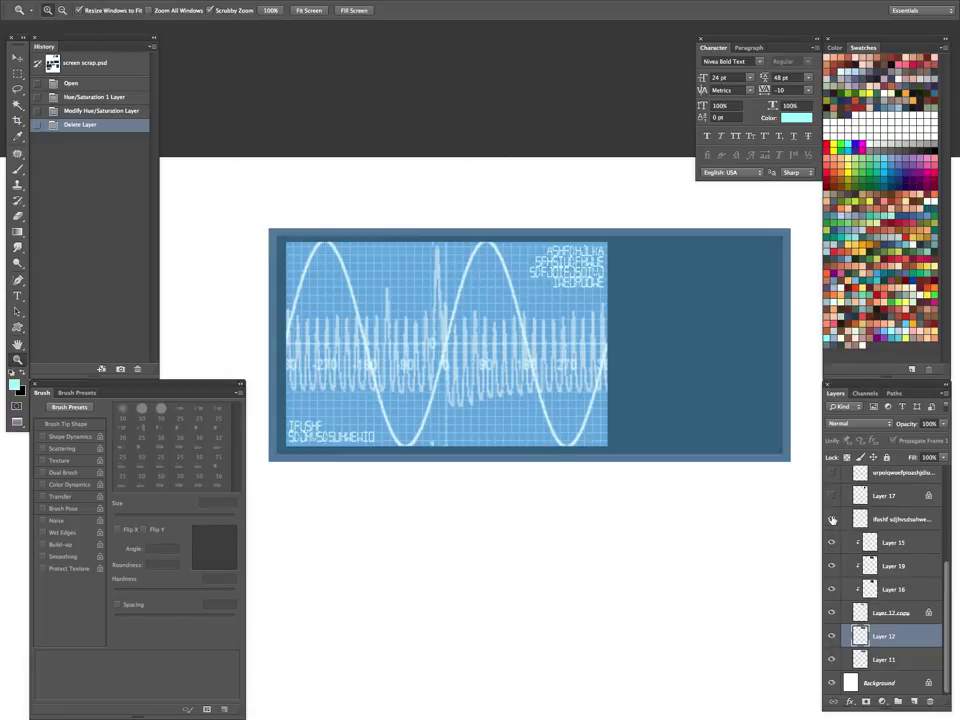
# - Show Layer 17, the body-text layer and Layer 20 to complete the dark text panel, and collapse Group 1
pyautogui.click(833, 496)
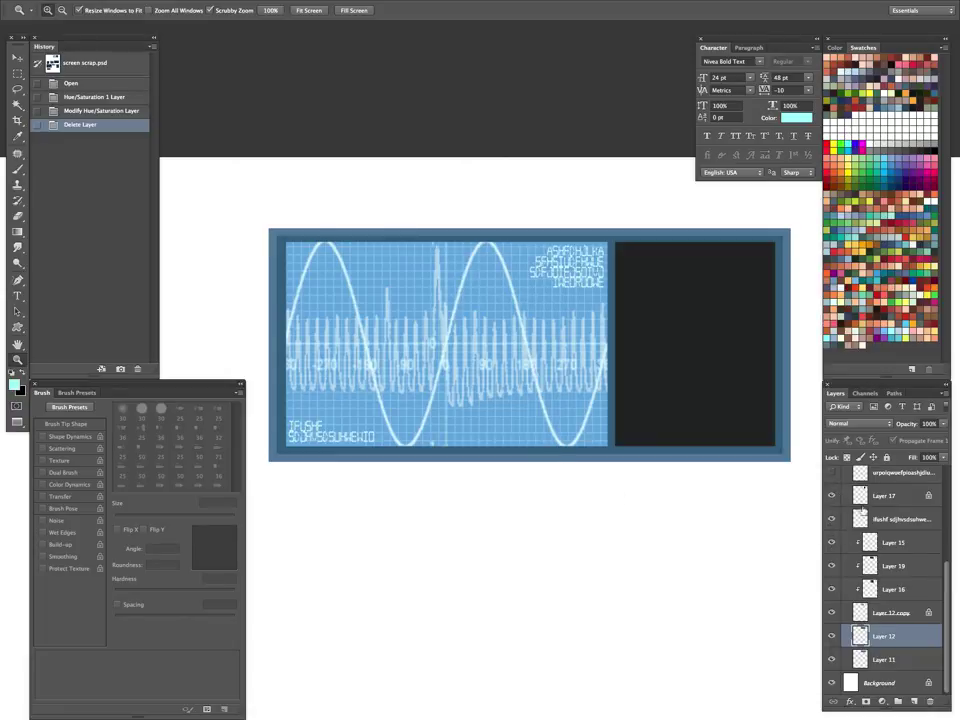
pyautogui.scroll(1, 833, 510)
pyautogui.click(833, 520)
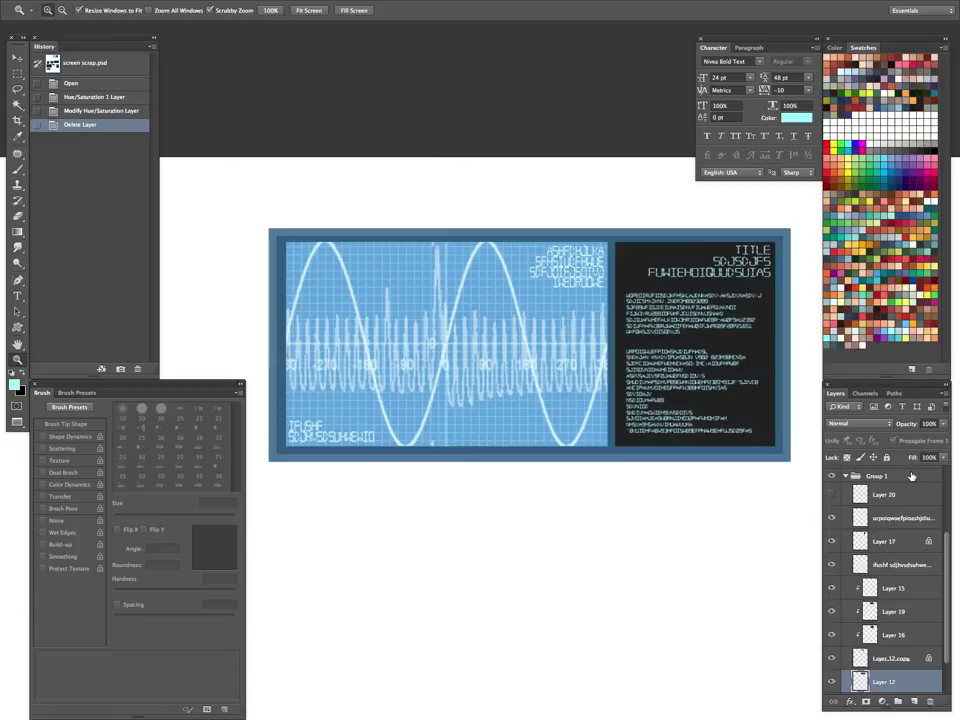
pyautogui.scroll(2, 833, 520)
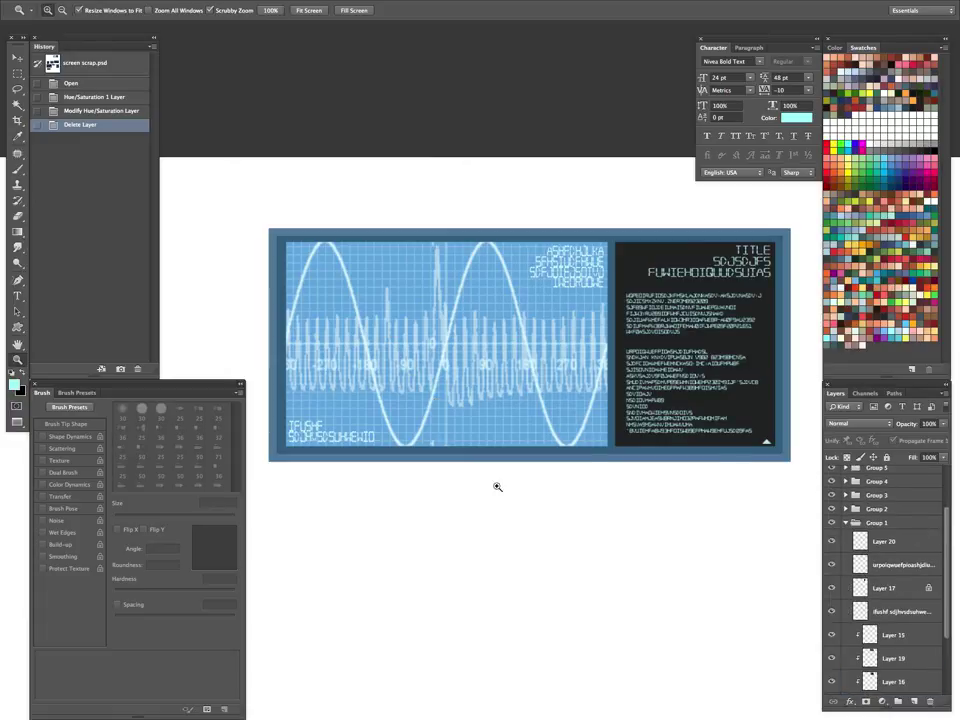
pyautogui.click(846, 522)
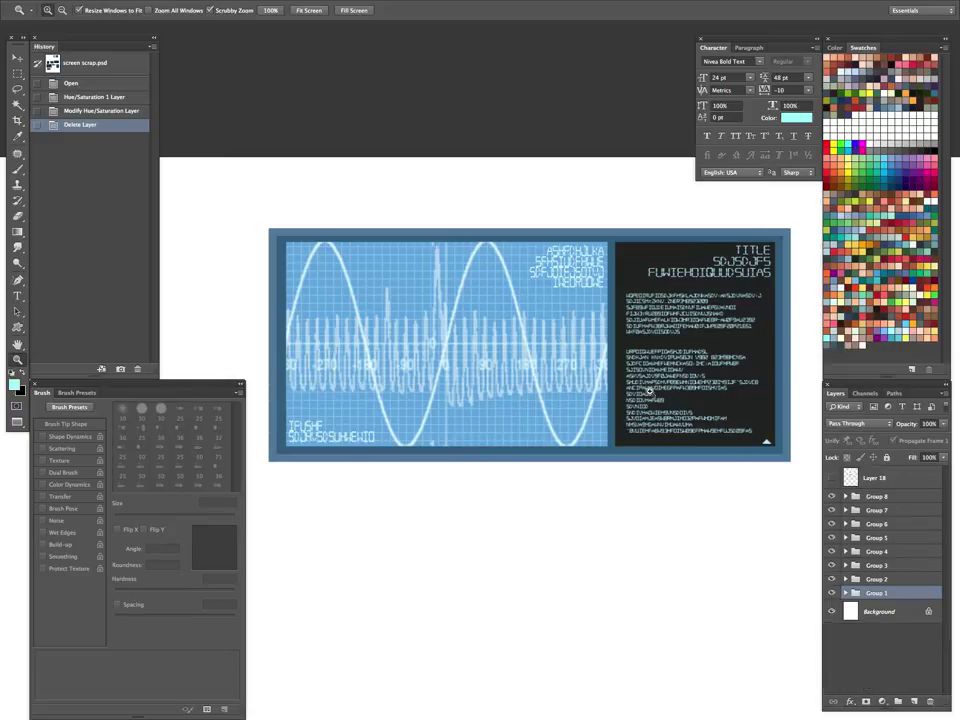
# - Merge each group from Group 1 through Group 8 into its own single layer
pyautogui.moveTo(650, 400); pyautogui.dragTo(574, 652)
pyautogui.moveTo(625, 590); pyautogui.dragTo(649, 482)
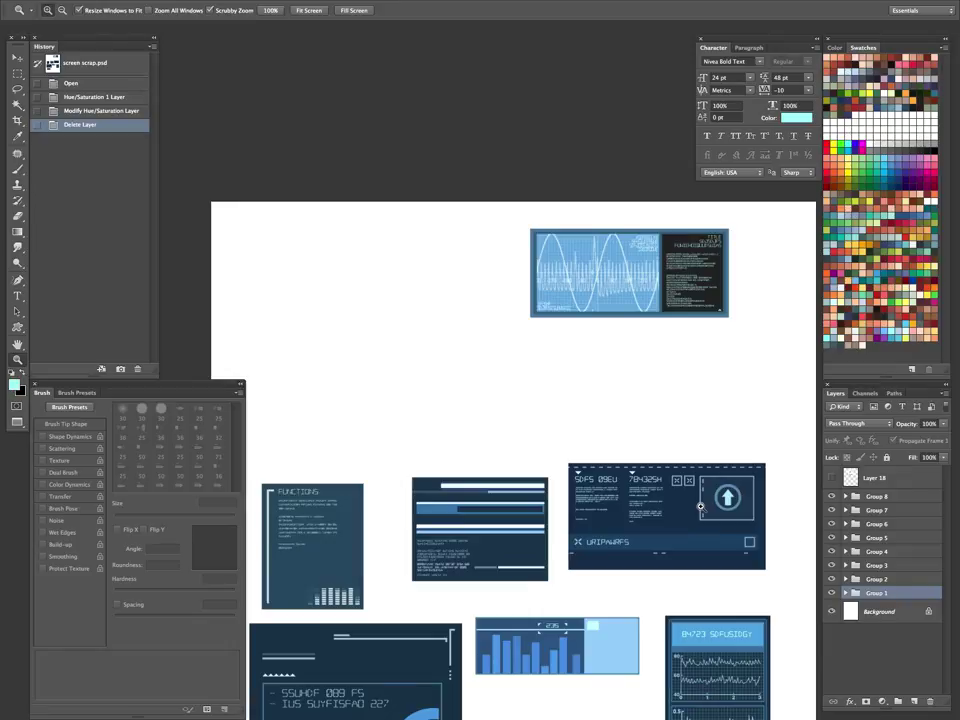
pyautogui.hotkey('ctrl', 'e')
pyautogui.click(877, 580)
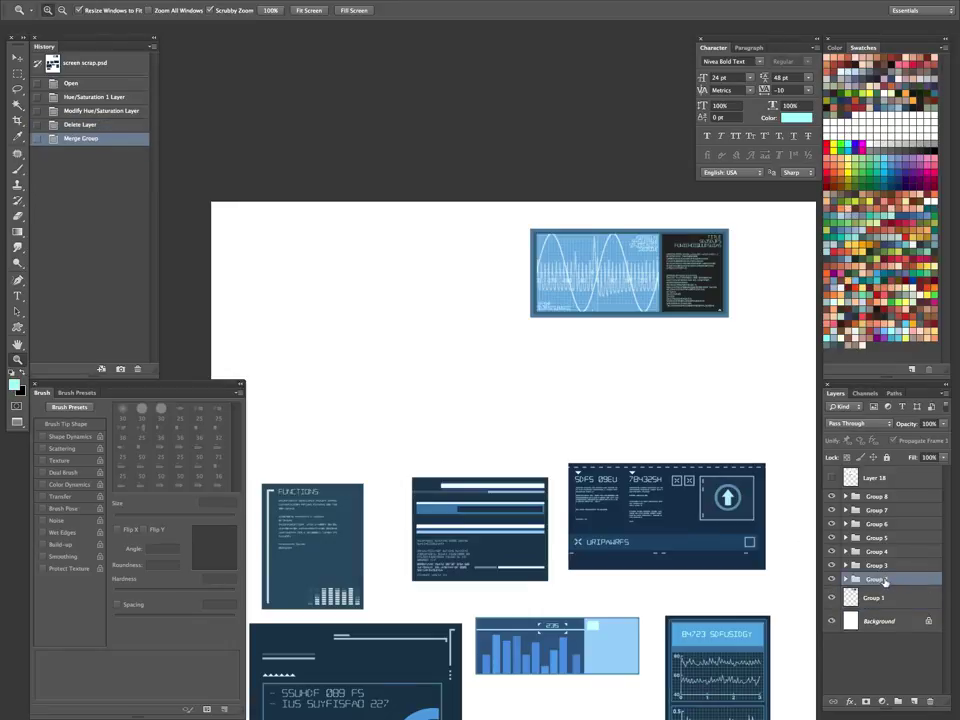
pyautogui.hotkey('ctrl', 'e')
pyautogui.click(877, 565)
pyautogui.hotkey('ctrl', 'e')
pyautogui.click(877, 551)
pyautogui.hotkey('ctrl', 'e')
pyautogui.click(880, 538)
pyautogui.hotkey('ctrl', 'e')
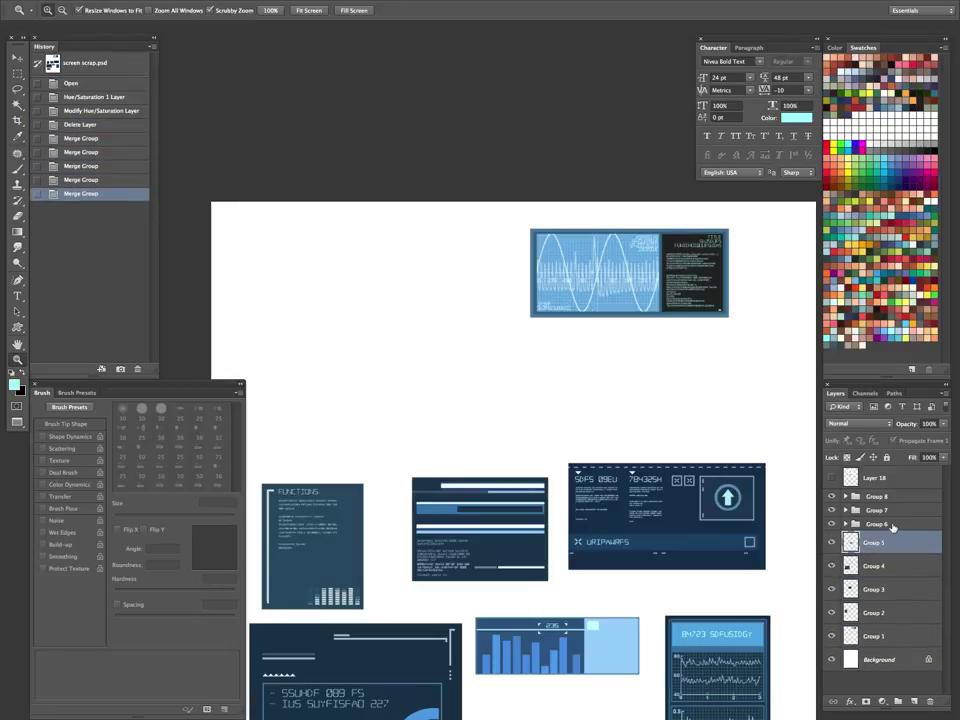
pyautogui.click(893, 526)
pyautogui.hotkey('ctrl', 'e')
pyautogui.click(895, 512)
pyautogui.hotkey('ctrl', 'e')
pyautogui.click(899, 497)
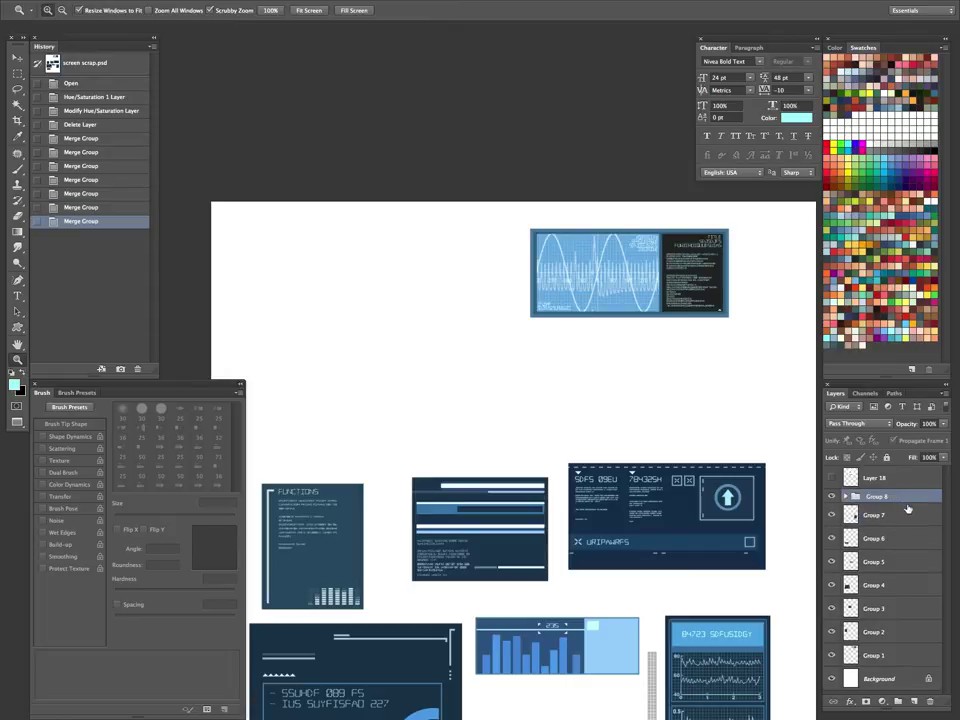
pyautogui.hotkey('ctrl', 'e')
# - Marquee the grey grid's vertical strip, try to clear it on Group 8, and toggle Group 8 and Group 7 to find its layer
pyautogui.scroll(-5, 625, 395)
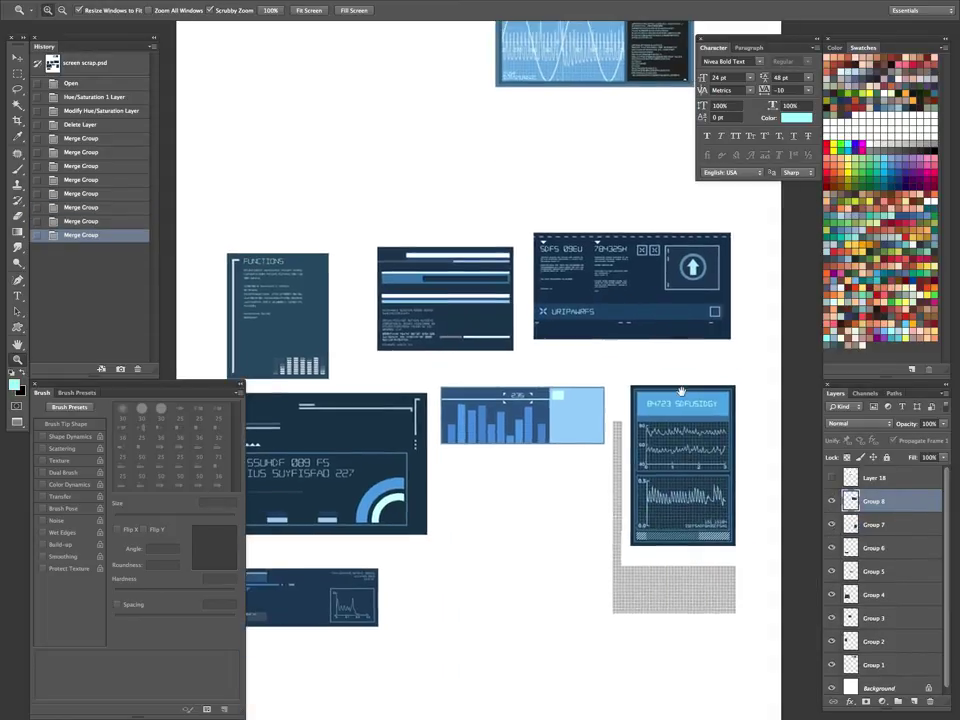
pyautogui.moveTo(681, 391); pyautogui.dragTo(679, 392)
pyautogui.press('m')
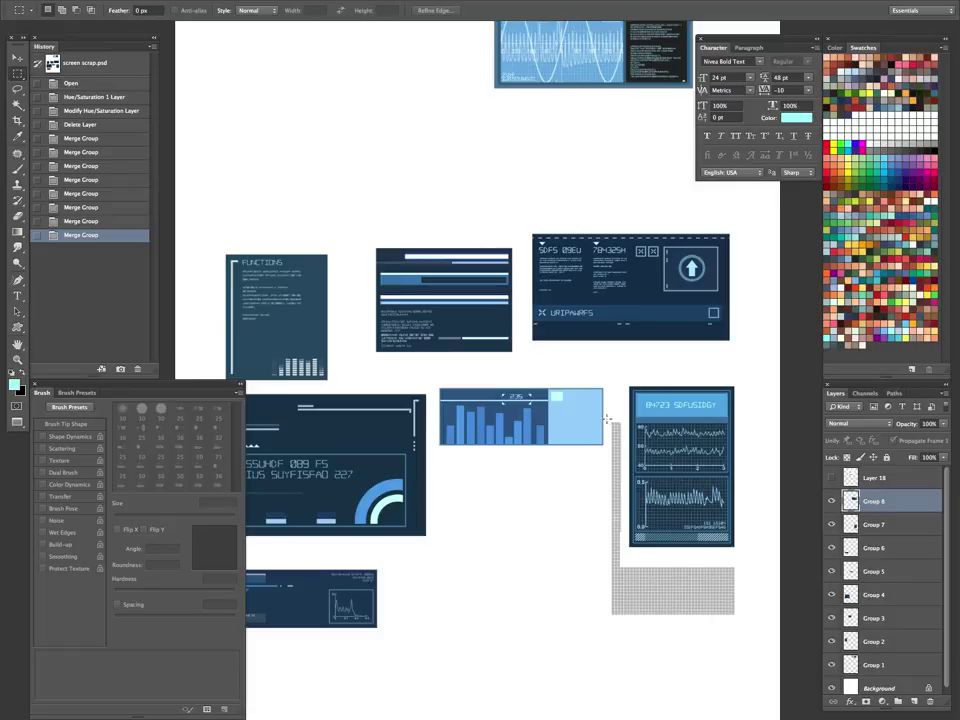
pyautogui.moveTo(606, 420); pyautogui.dragTo(623, 694)
pyautogui.press('Delete')
pyautogui.hotkey('ctrl', 'd')
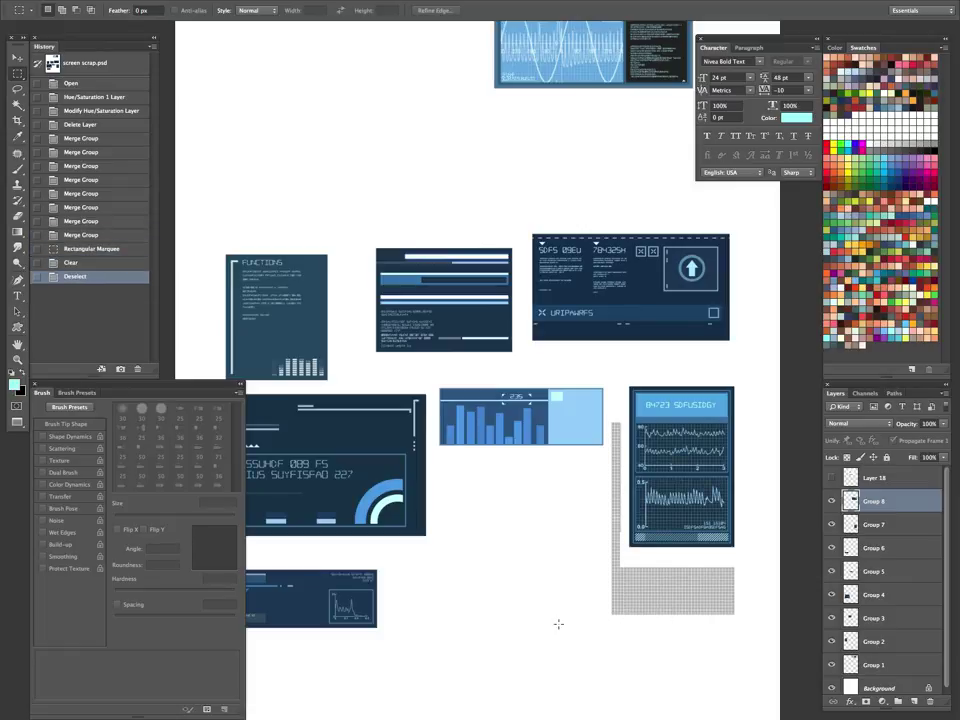
pyautogui.hotkey('ctrl', 'z')
pyautogui.click(832, 501)
pyautogui.click(832, 501)
pyautogui.click(831, 523)
pyautogui.click(831, 523)
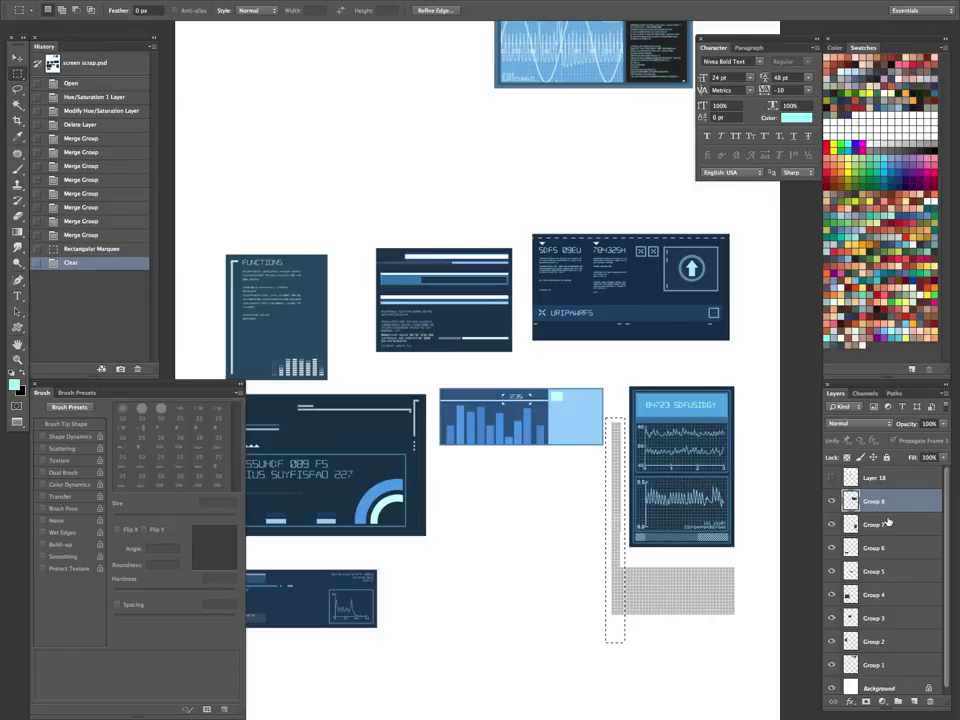
# - Delete the grey grid's vertical strip and the block below it from the Group 7 layer, and deselect
pyautogui.click(886, 522)
pyautogui.press('Delete')
pyautogui.moveTo(607, 638); pyautogui.dragTo(756, 557)
pyautogui.hotkey('ctrl', 'd')
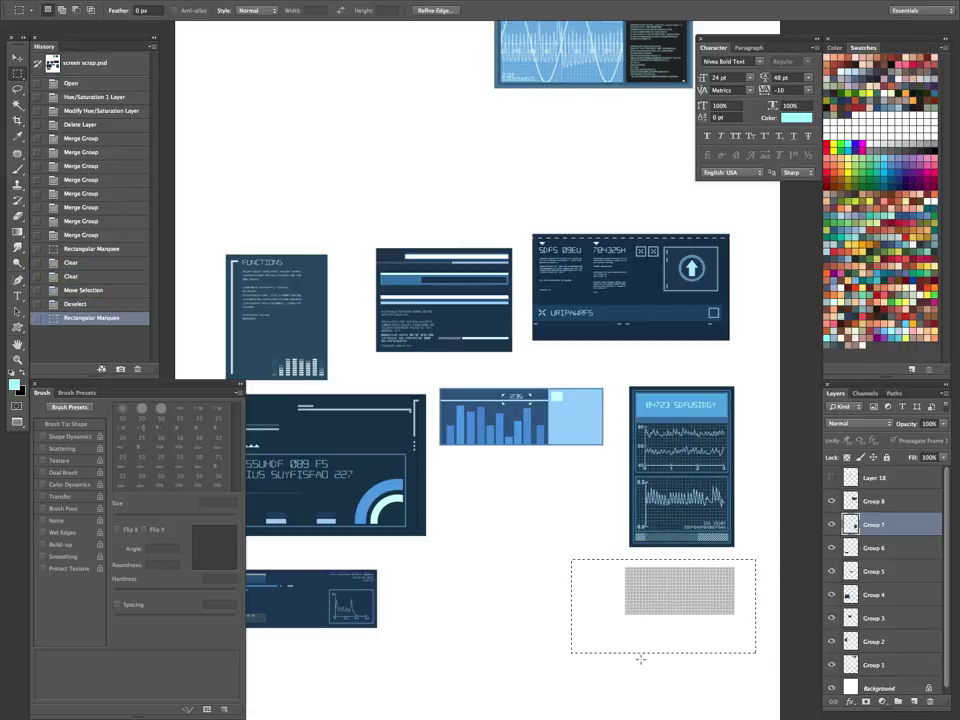
pyautogui.press('Delete')
pyautogui.hotkey('ctrl', 'd')
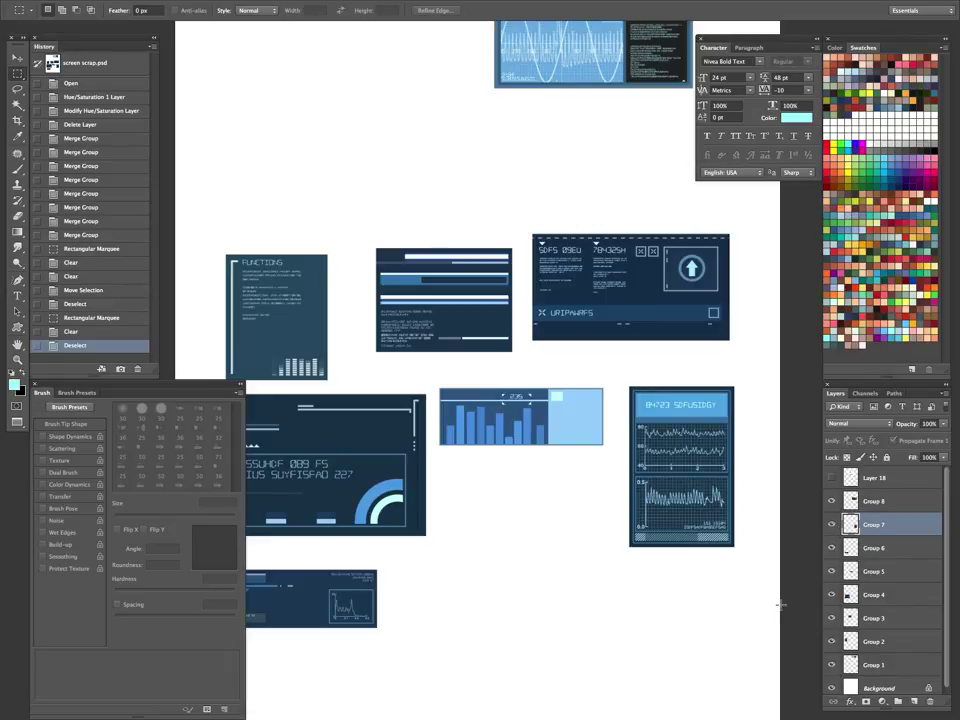
# - Pick the sine-wave panel's layer, Group 1, and select all of it for copying
pyautogui.click(829, 533)
pyautogui.click(832, 537)
pyautogui.scroll(5, 560, 400)
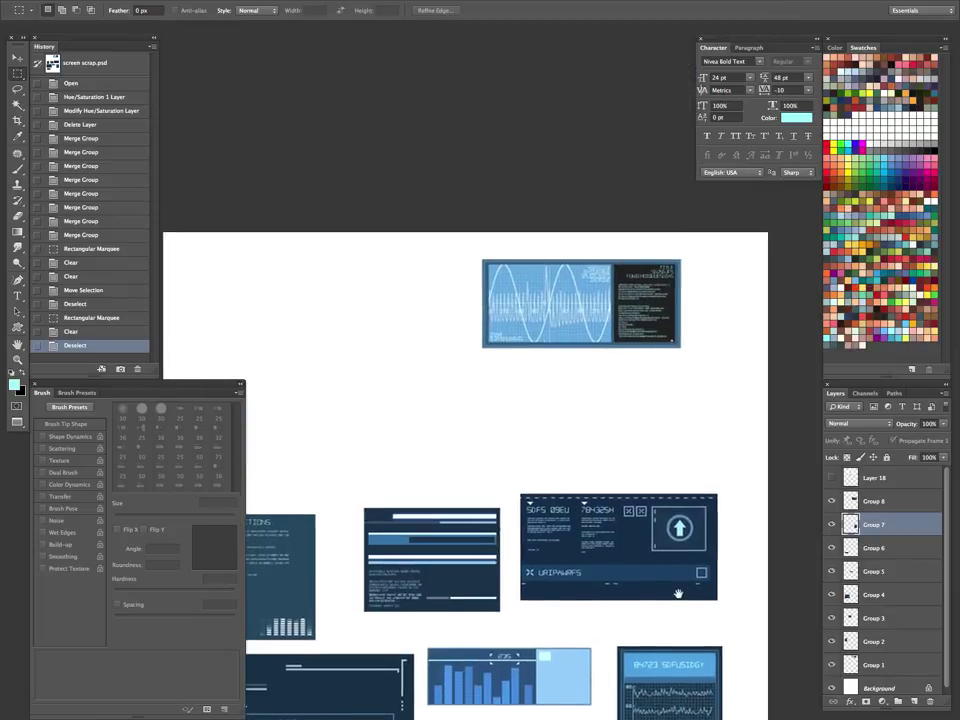
pyautogui.press('v')
pyautogui.click(606, 299)
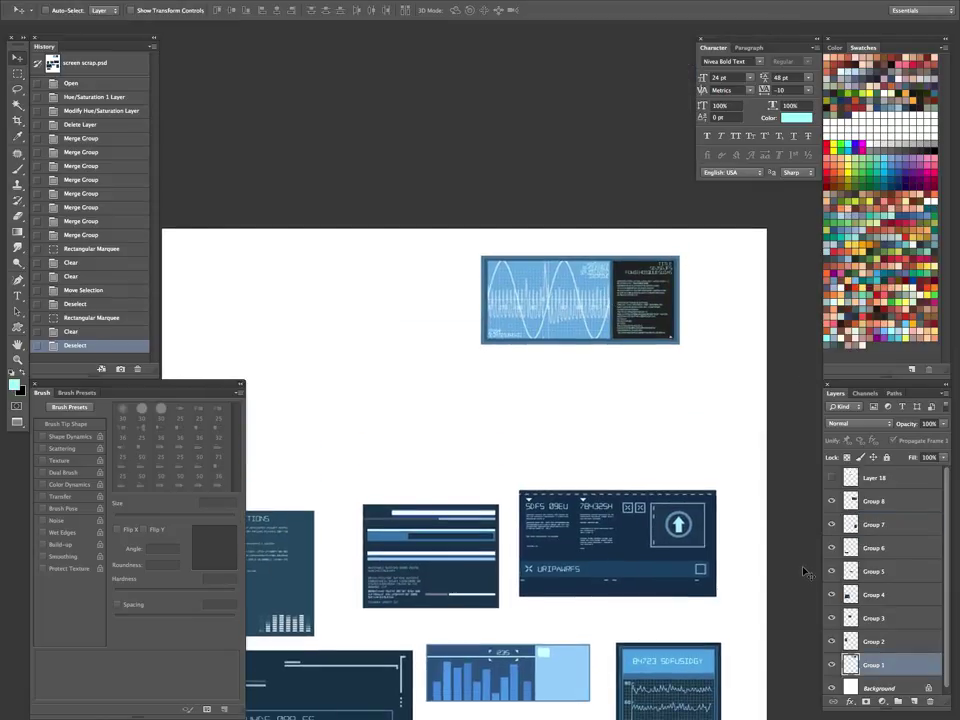
pyautogui.hotkey('ctrl', 'a')
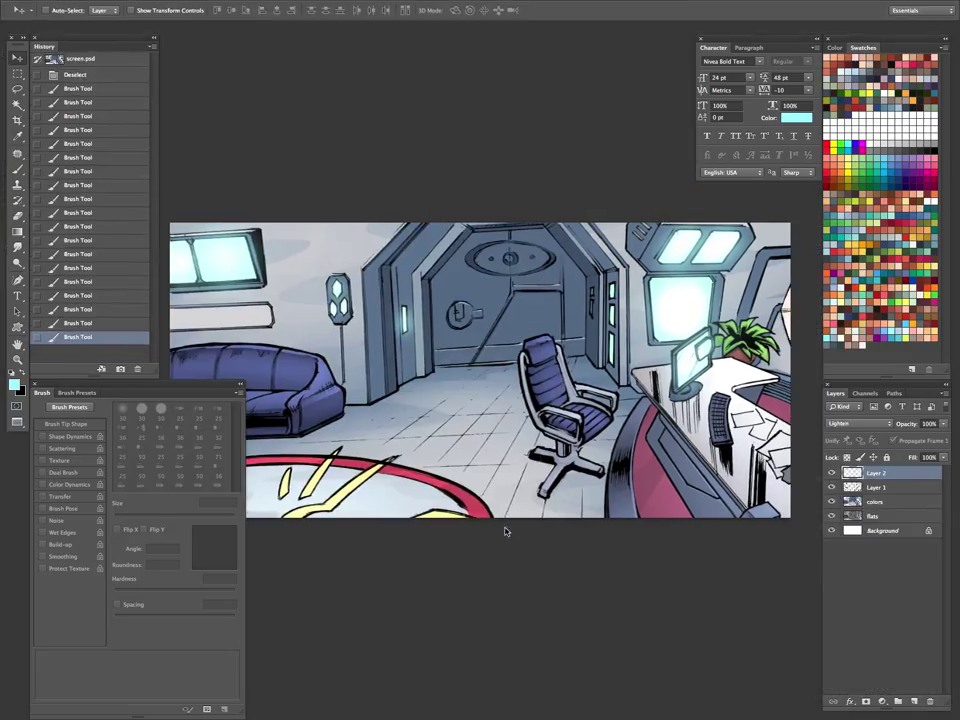
# - In screen.psd, hide the Layer 2 glow, make the colors layer active and toggle the Layer 1 line art
pyautogui.moveTo(668, 417); pyautogui.dragTo(588, 477)
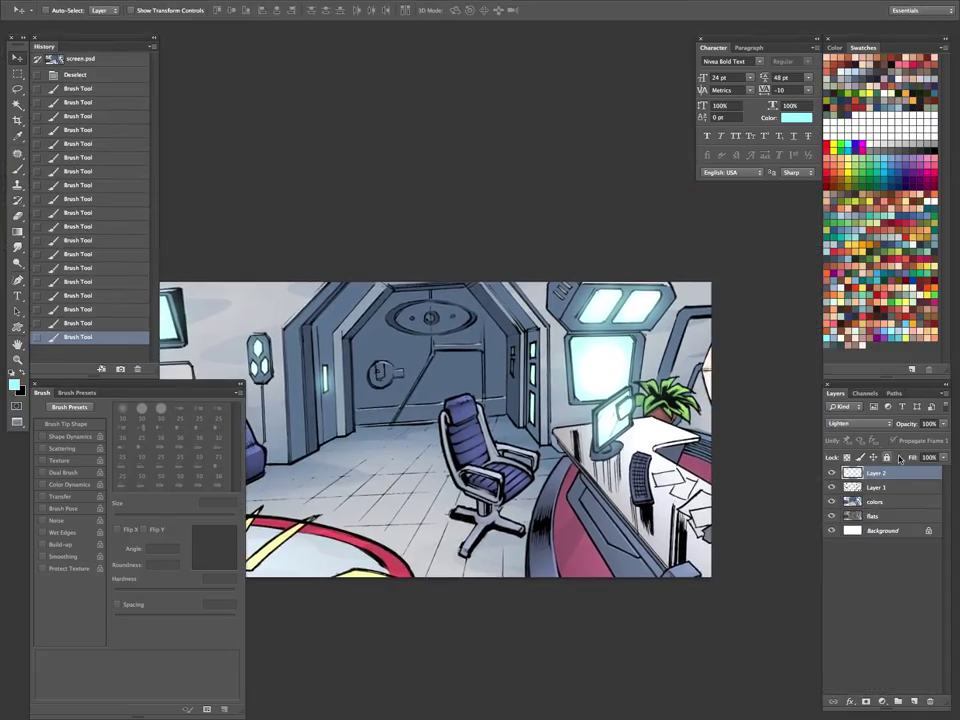
pyautogui.click(832, 473)
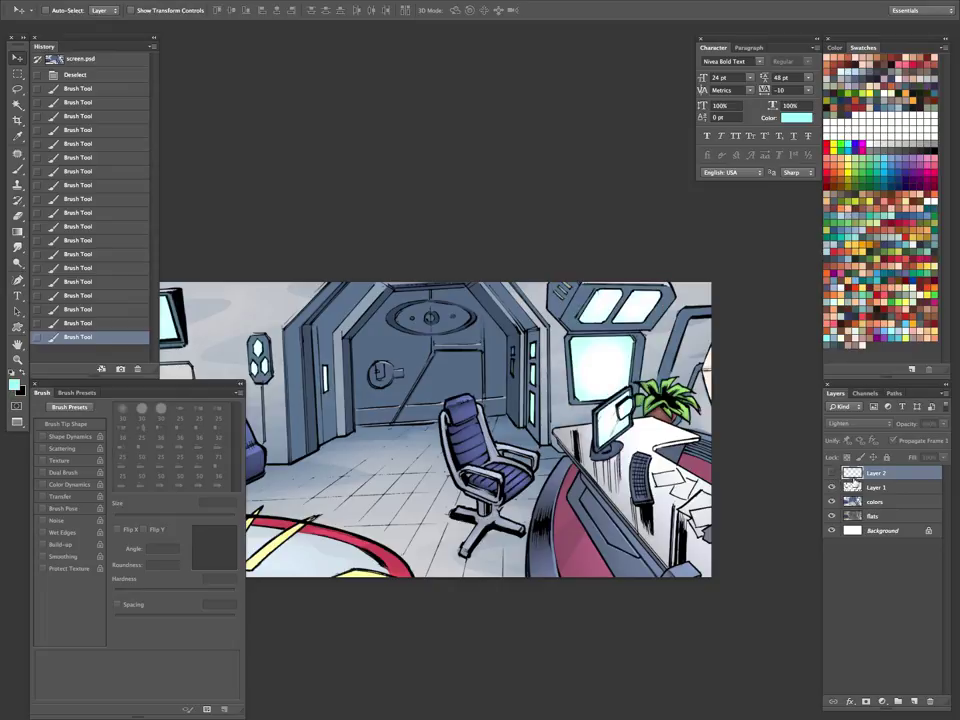
pyautogui.click(855, 487)
pyautogui.click(880, 501)
pyautogui.click(832, 487)
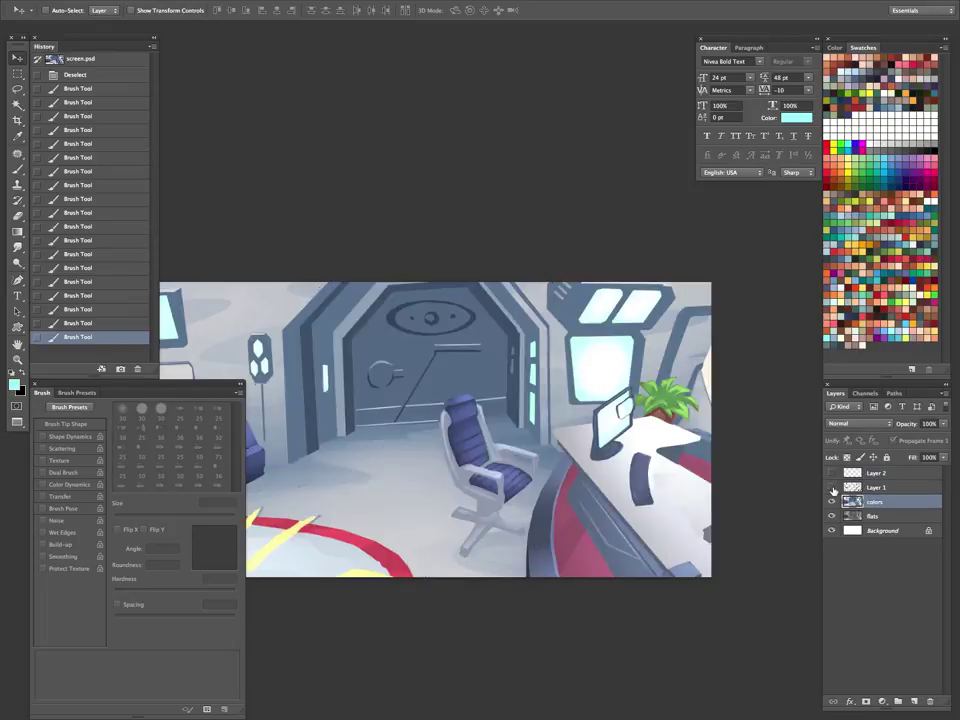
pyautogui.click(832, 487)
# - Paste the sine-wave panel above the colors layer and move it over the large wall screen behind the desk monitor
pyautogui.press('z')
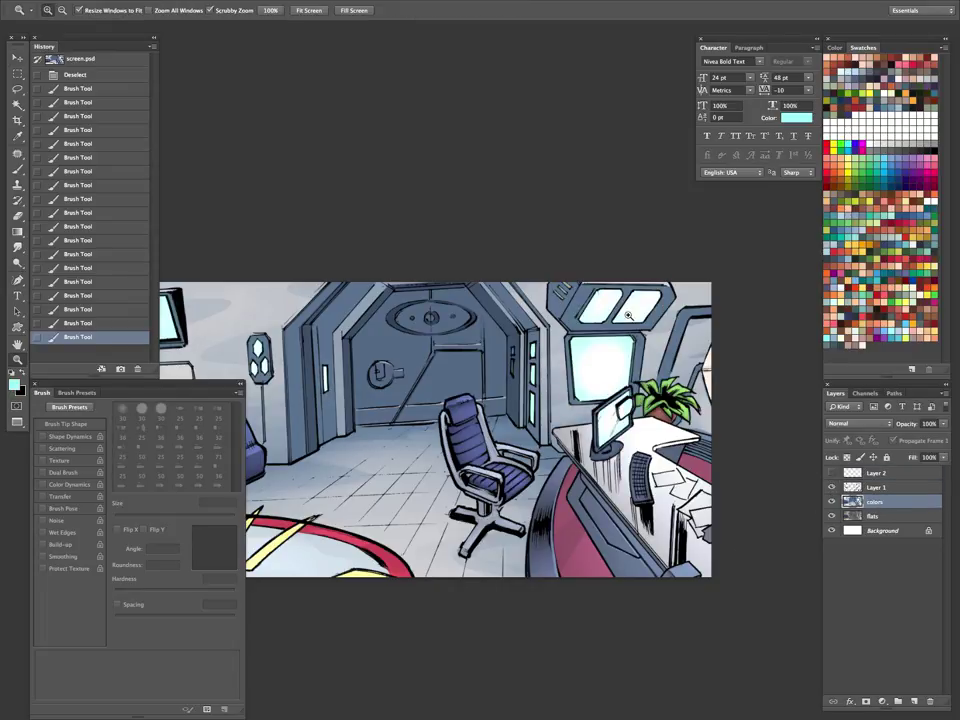
pyautogui.moveTo(623, 306); pyautogui.dragTo(620, 456)
pyautogui.press('super+v')
pyautogui.press('v')
pyautogui.moveTo(543, 361); pyautogui.dragTo(686, 413)
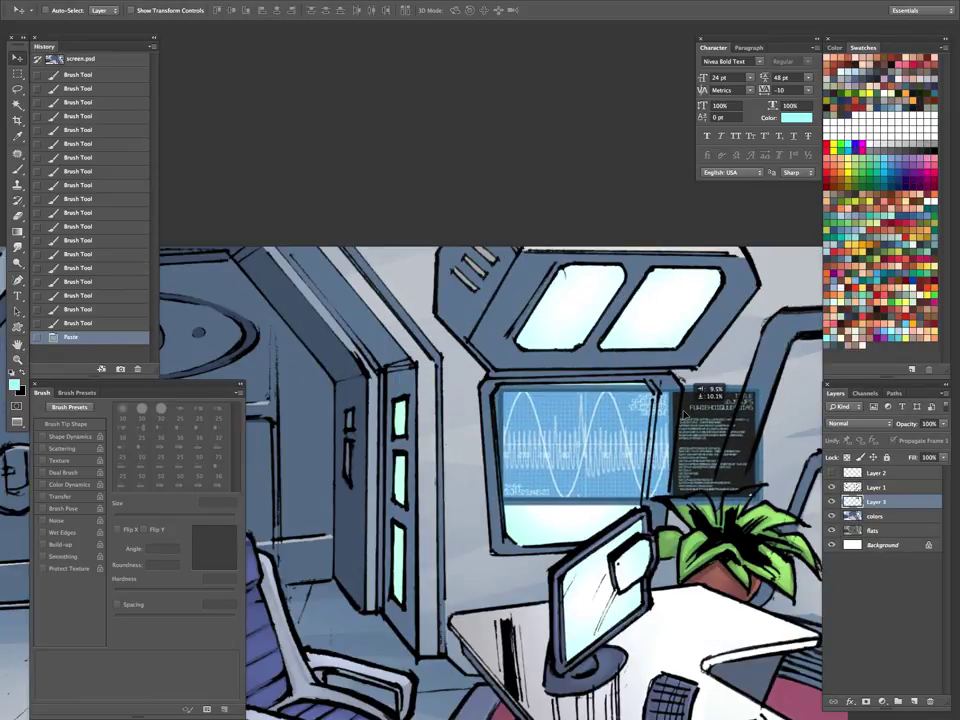
pyautogui.hotkey('ctrl', 't')
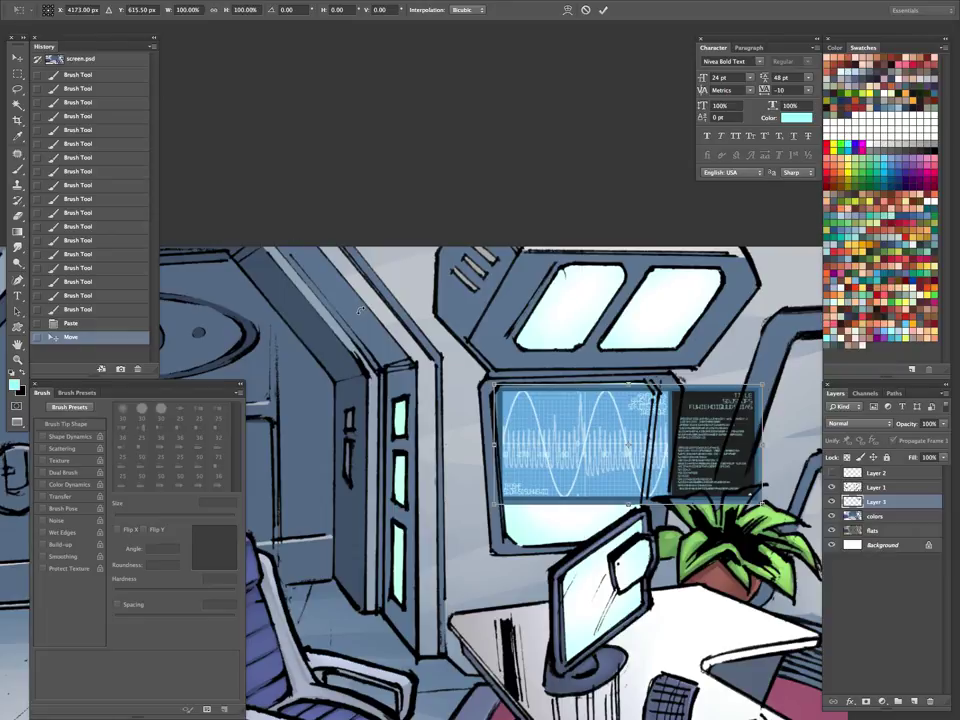
pyautogui.press('Return')
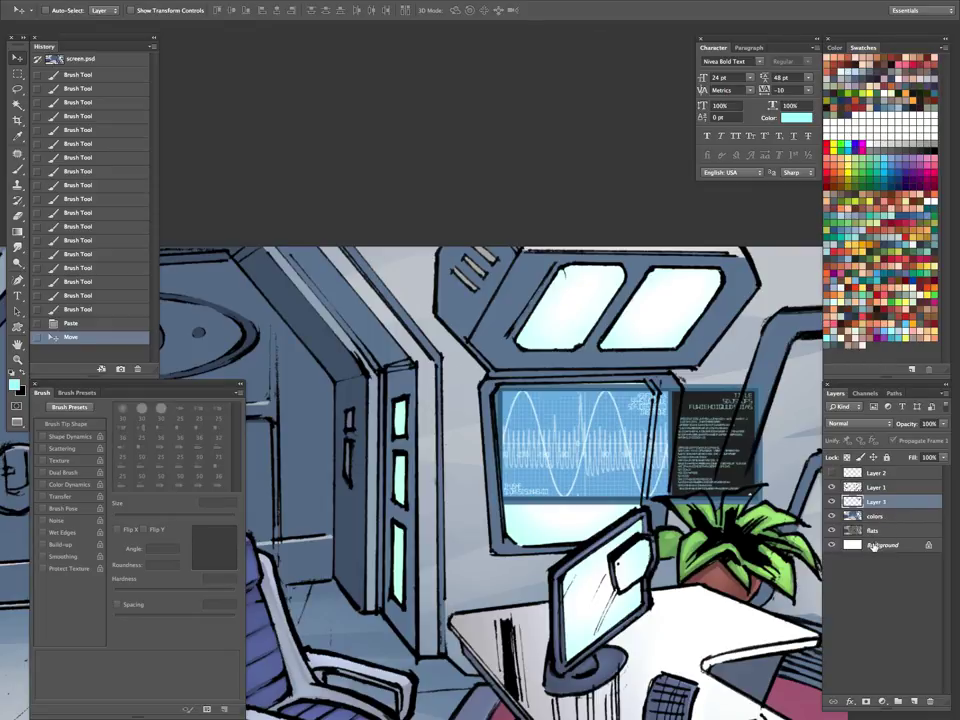
# - Free-transform the pasted panel to fit the wall screen's perspective, at about 61% width and 145% height
pyautogui.hotkey('ctrl', 't')
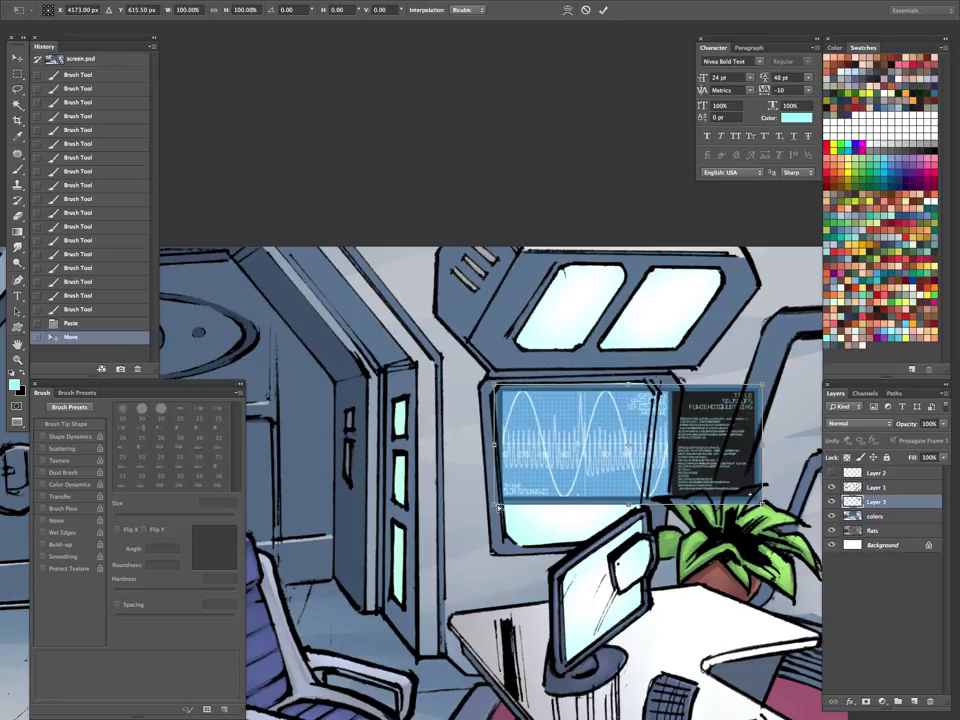
pyautogui.moveTo(499, 507); pyautogui.dragTo(499, 550)
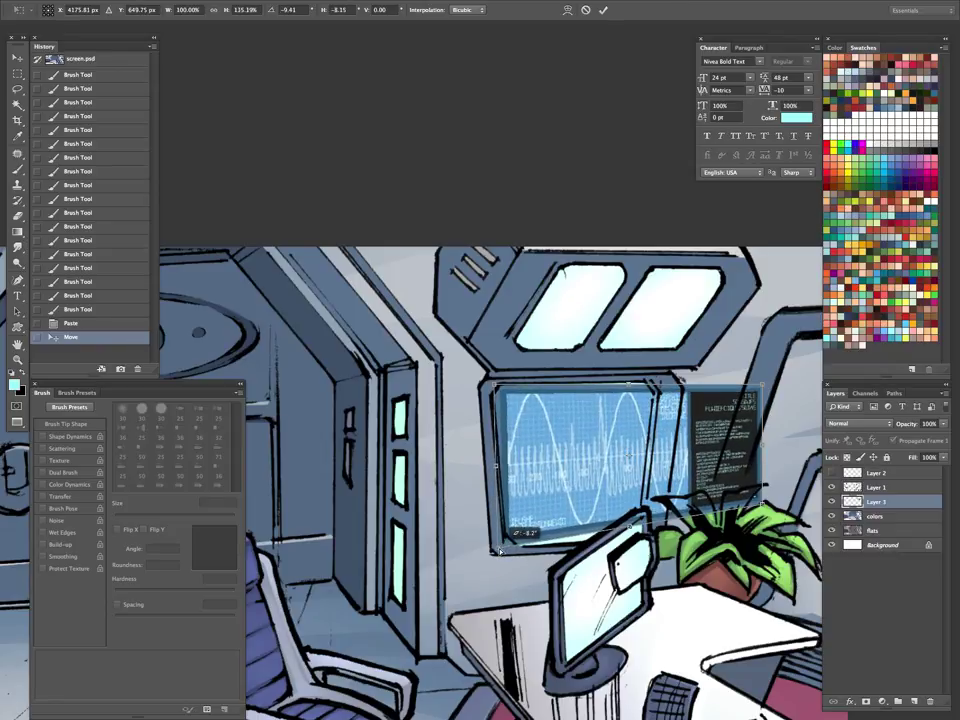
pyautogui.moveTo(760, 448); pyautogui.dragTo(637, 539)
pyautogui.moveTo(658, 382)
pyautogui.mouseDown()
pyautogui.moveTo(650, 366)
pyautogui.moveTo(662, 376)
pyautogui.moveTo(672, 366)
pyautogui.mouseUp()
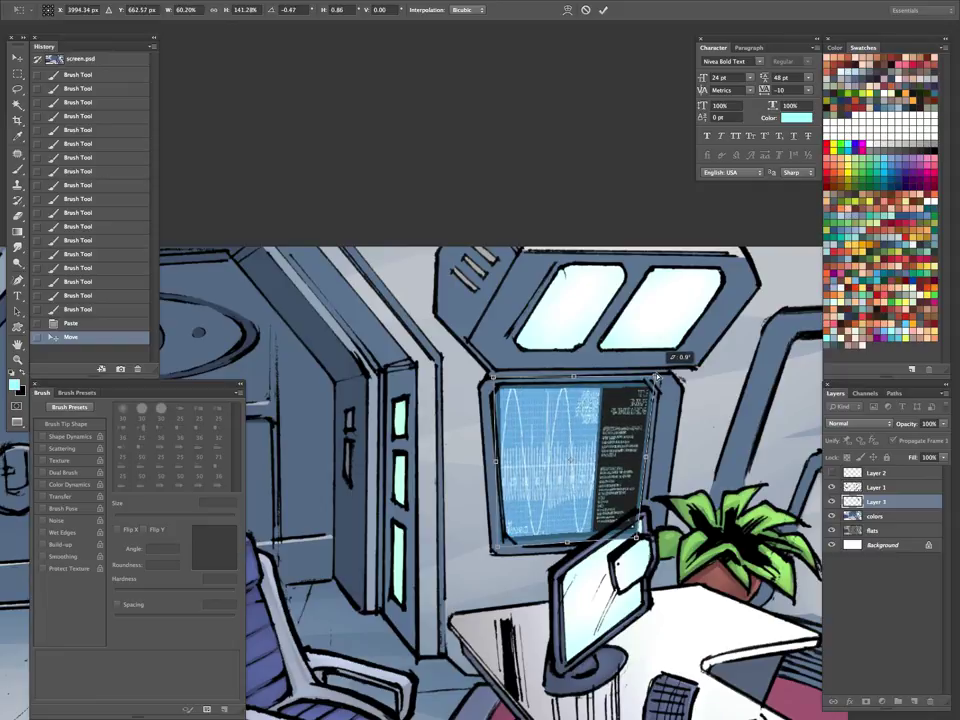
pyautogui.moveTo(492, 377); pyautogui.dragTo(490, 380)
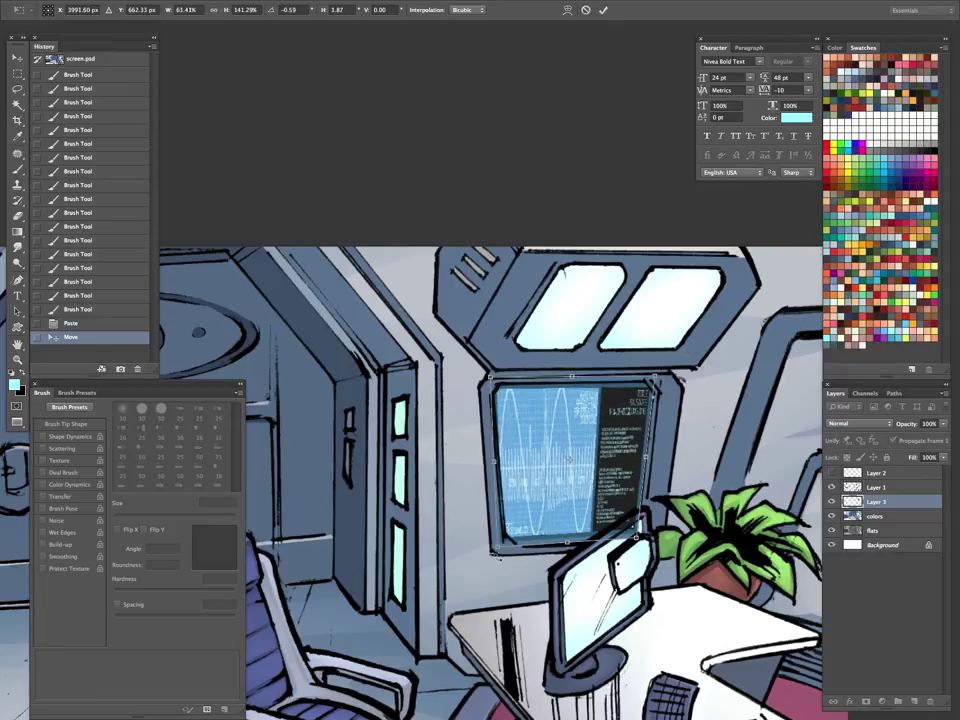
pyautogui.moveTo(493, 549); pyautogui.dragTo(506, 548)
pyautogui.moveTo(570, 543); pyautogui.dragTo(570, 546)
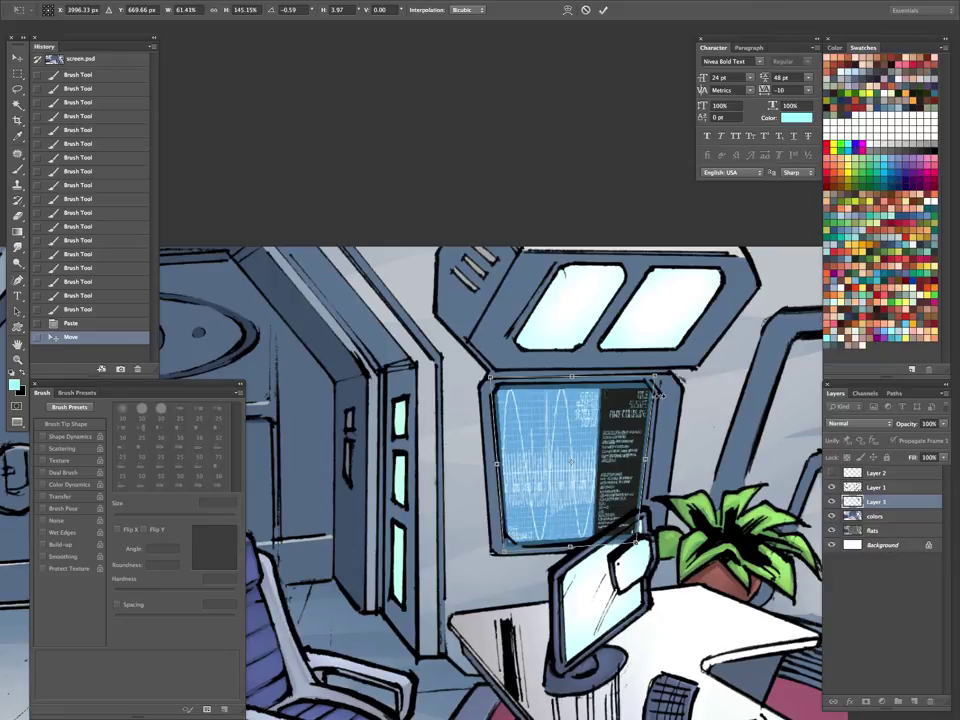
pyautogui.moveTo(498, 463); pyautogui.dragTo(497, 464)
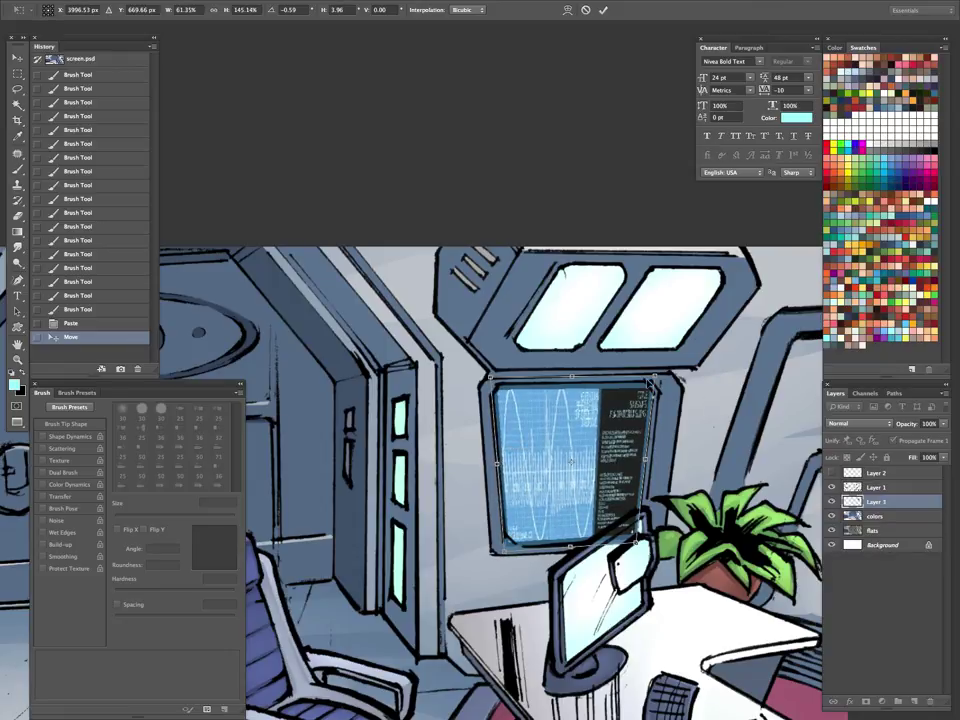
pyautogui.press('Return')
# - Select the screen areas from the flats layer with the Magic Wand, mask Layer 3 with them, and unlink the mask
pyautogui.click(891, 532)
pyautogui.press('w')
pyautogui.click(572, 434)
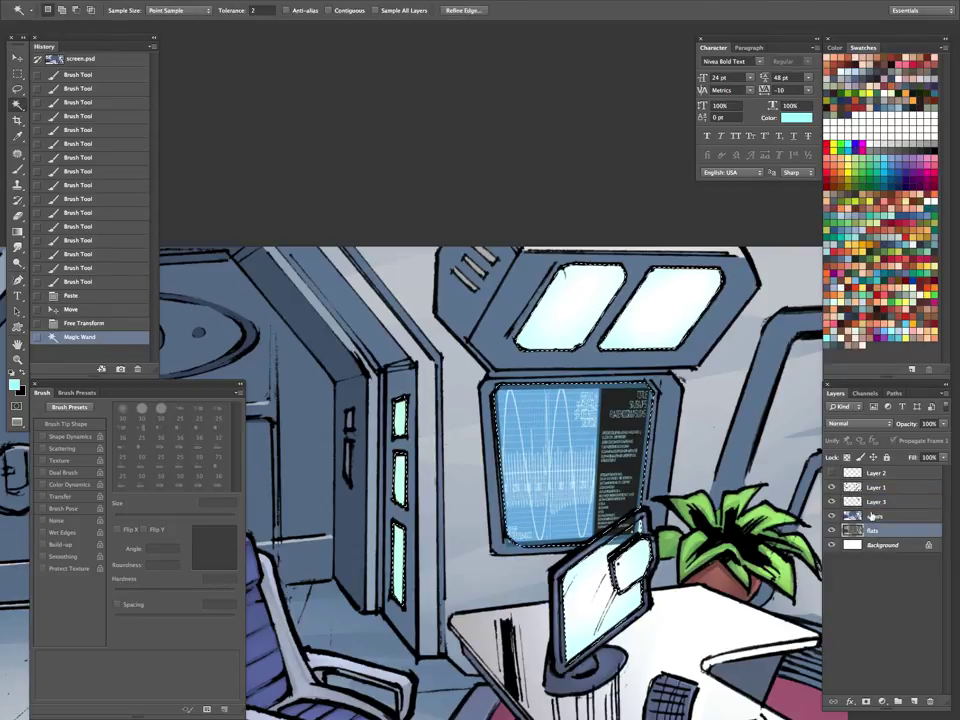
pyautogui.click(876, 501)
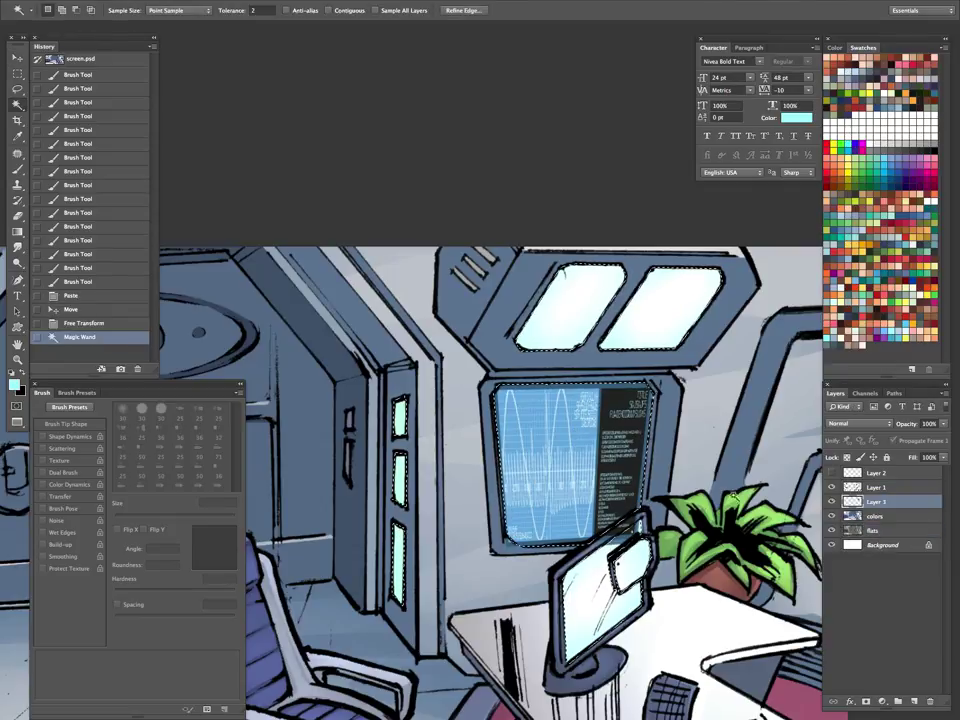
pyautogui.click(866, 702)
pyautogui.click(866, 501)
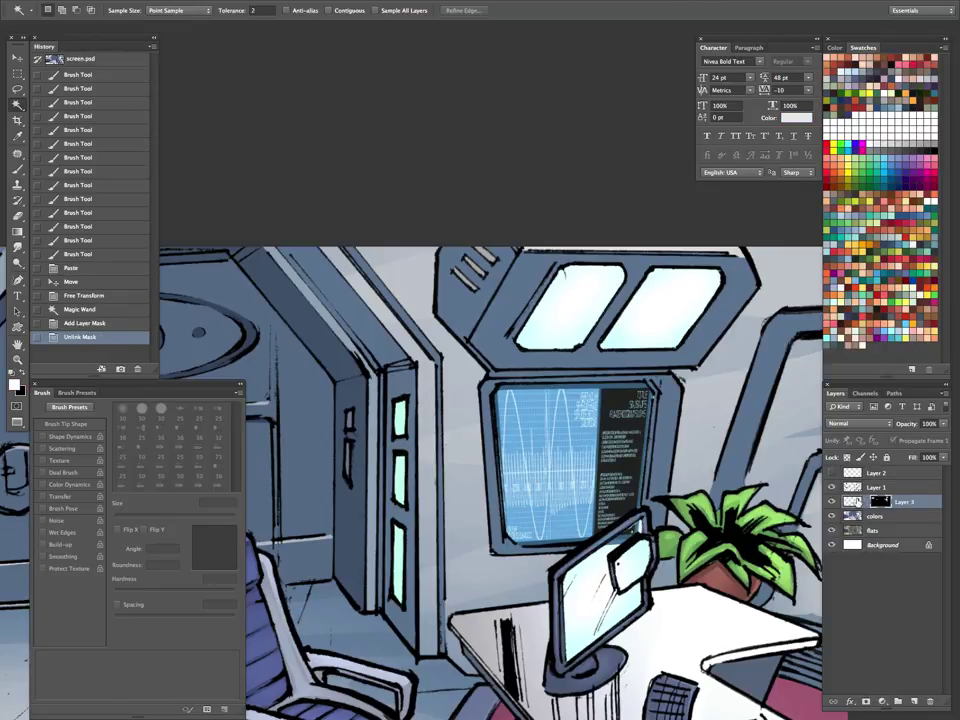
# - Lasso the area of the Layer 3 mask over the desk monitor, clear it, deselect, and make the layer's artwork active
pyautogui.press('l')
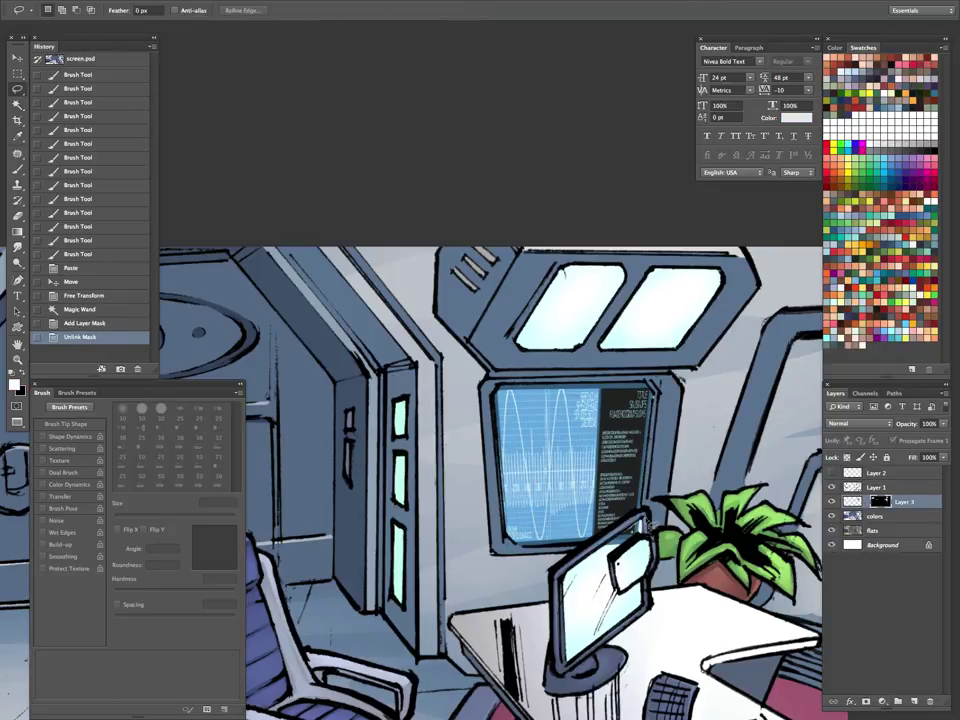
pyautogui.moveTo(597, 548); pyautogui.dragTo(660, 604)
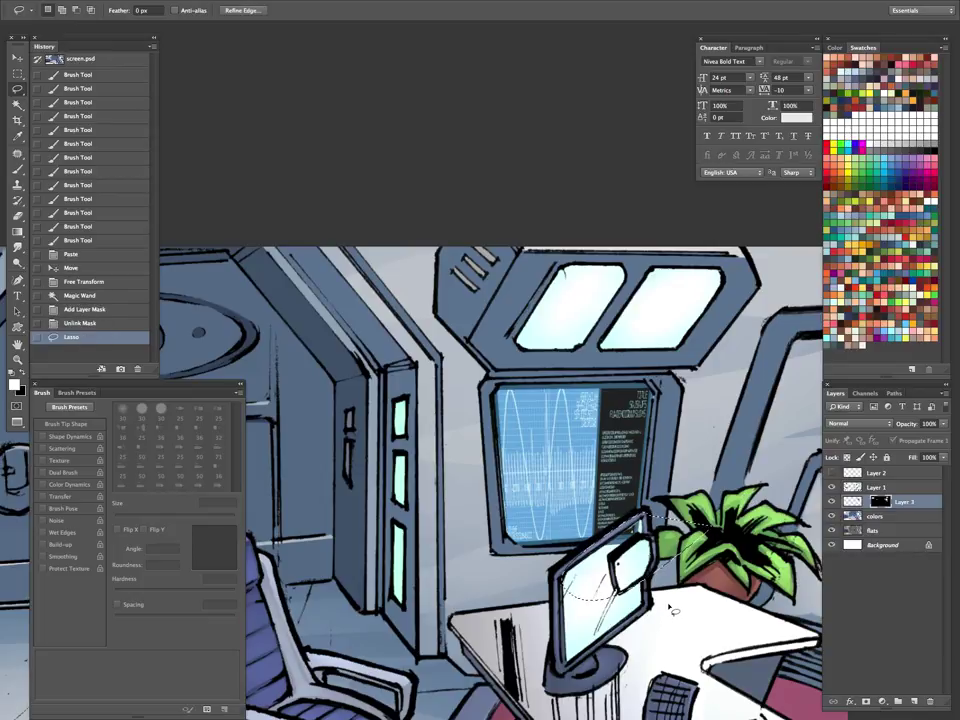
pyautogui.press('Delete')
pyautogui.hotkey('ctrl', 'd')
pyautogui.click(852, 501)
# - Try several blend modes on Layer 3's wall screen panel and return it to Normal
pyautogui.click(858, 424)
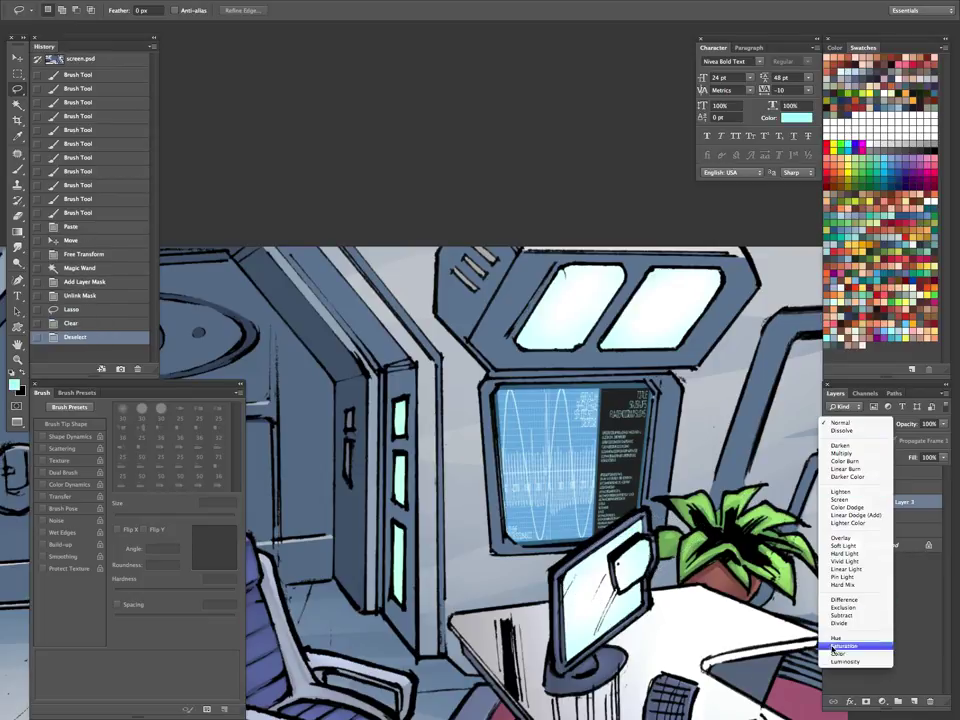
pyautogui.click(840, 499)
pyautogui.click(858, 424)
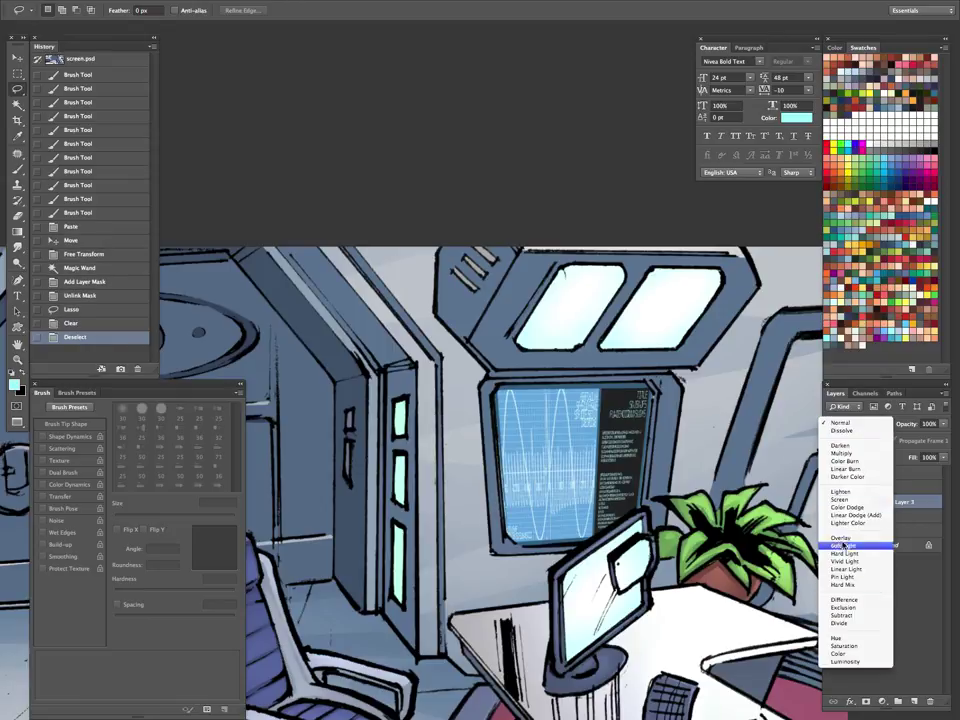
pyautogui.click(848, 457)
pyautogui.press('super+z')
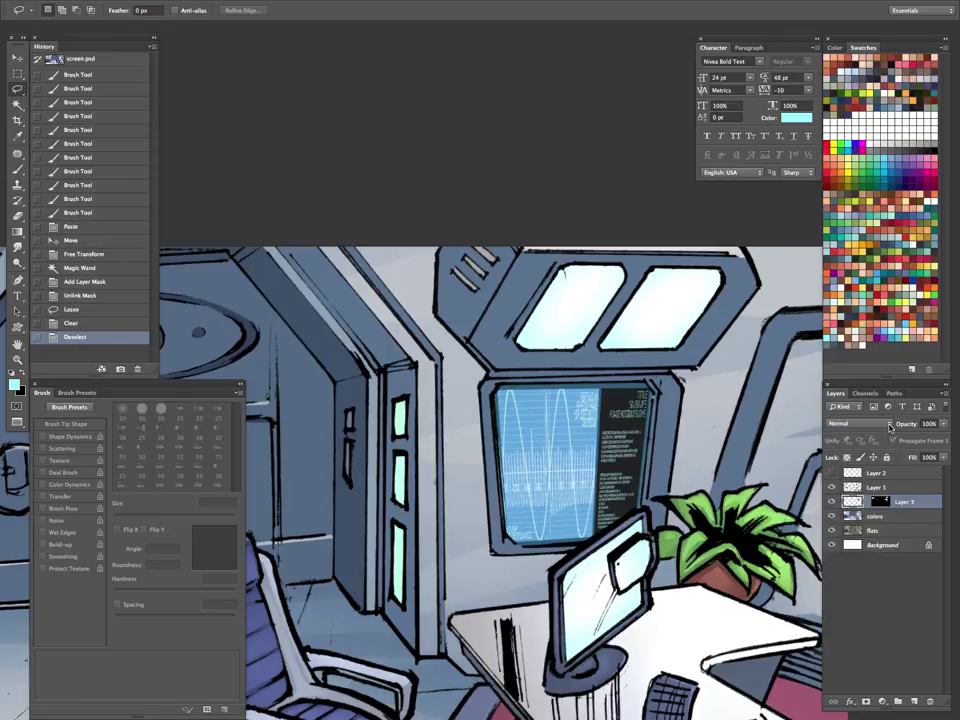
pyautogui.click(858, 424)
pyautogui.click(845, 533)
pyautogui.hotkey('ctrl', 'alt', 'z')
pyautogui.hotkey('ctrl', 'alt', 'z')
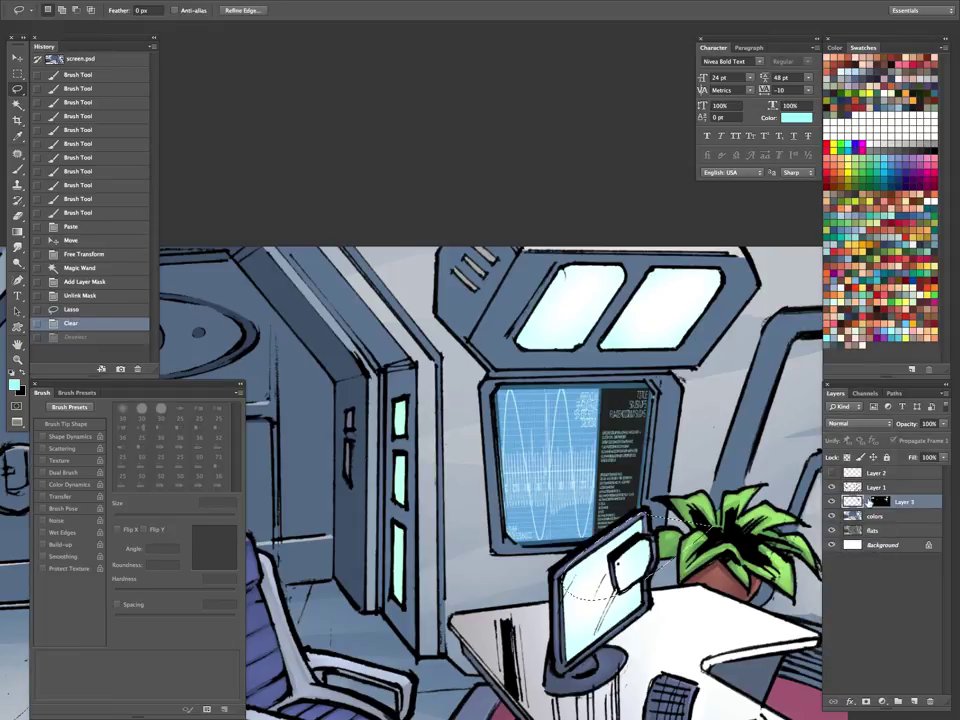
pyautogui.hotkey('ctrl', 'shift', 'z')
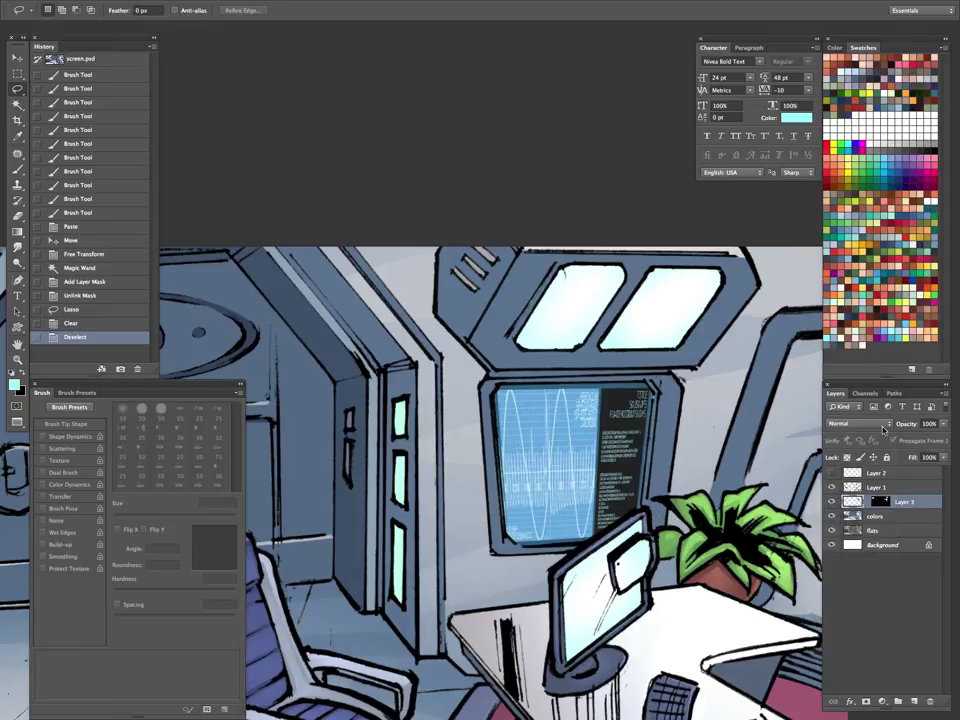
pyautogui.click(858, 424)
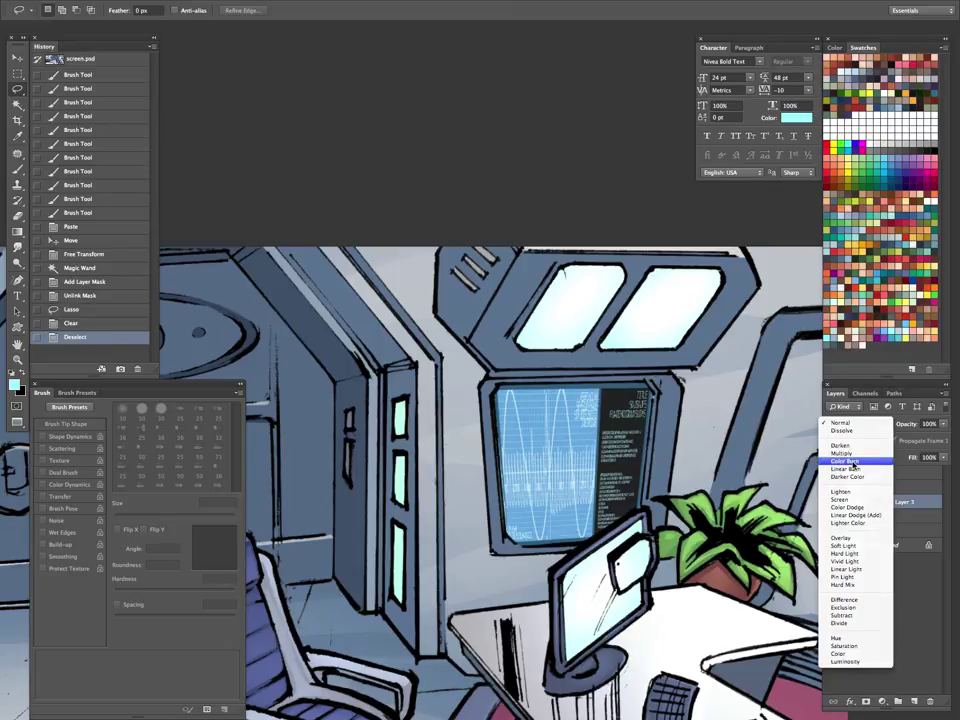
pyautogui.click(843, 493)
pyautogui.hotkey('ctrl', 'alt', 'z')
pyautogui.click(870, 424)
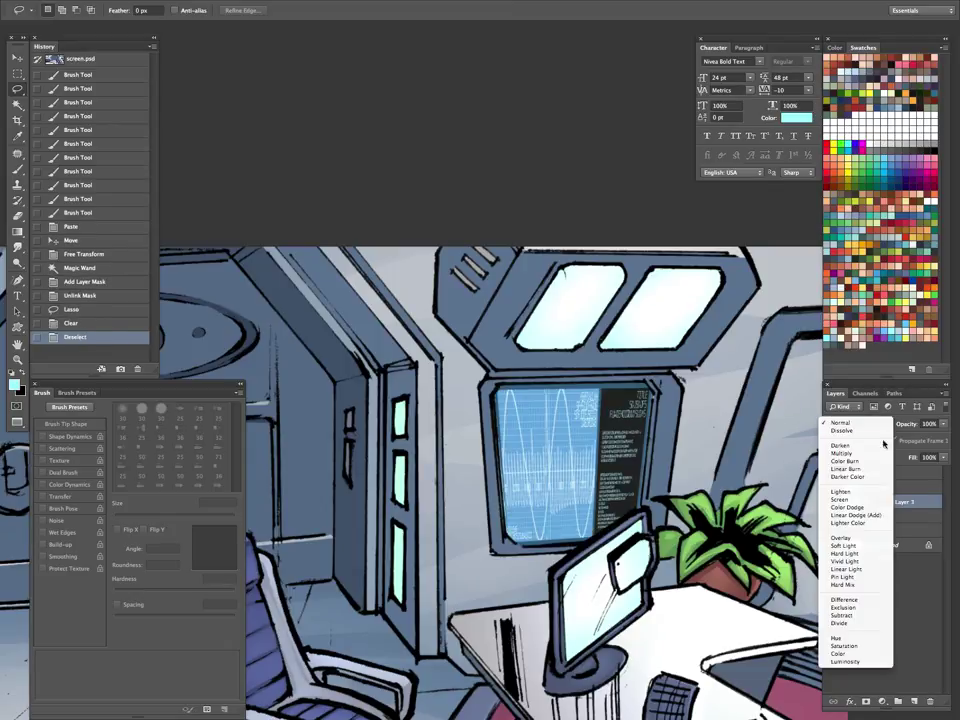
pyautogui.click(718, 617)
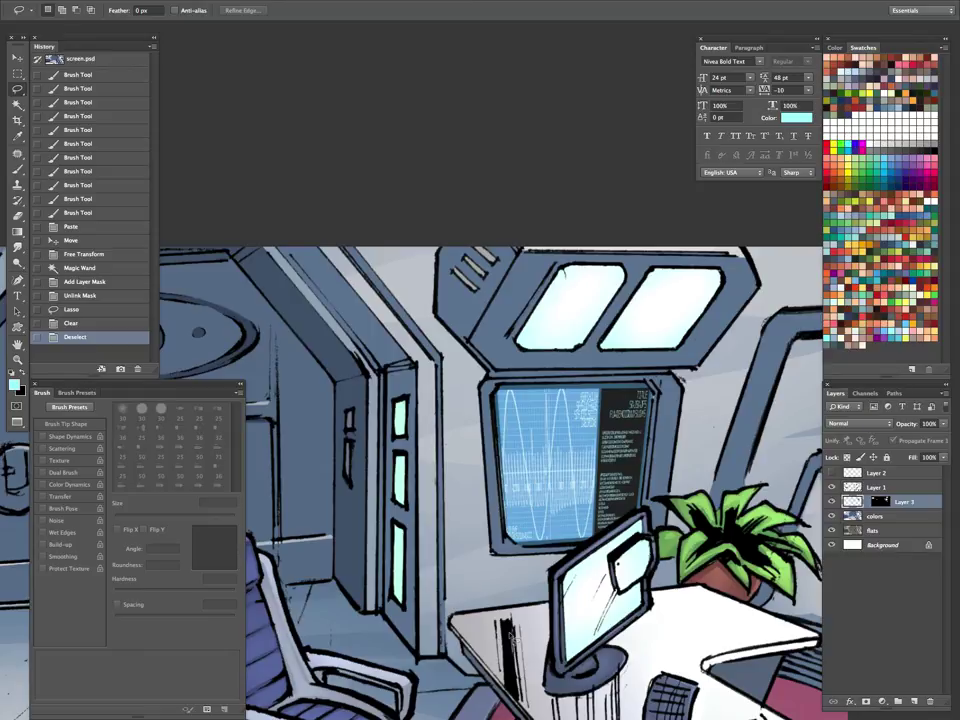
# - Show the Layer 2 glow again and set its blend mode to Screen
pyautogui.click(832, 472)
pyautogui.click(858, 423)
pyautogui.click(846, 431)
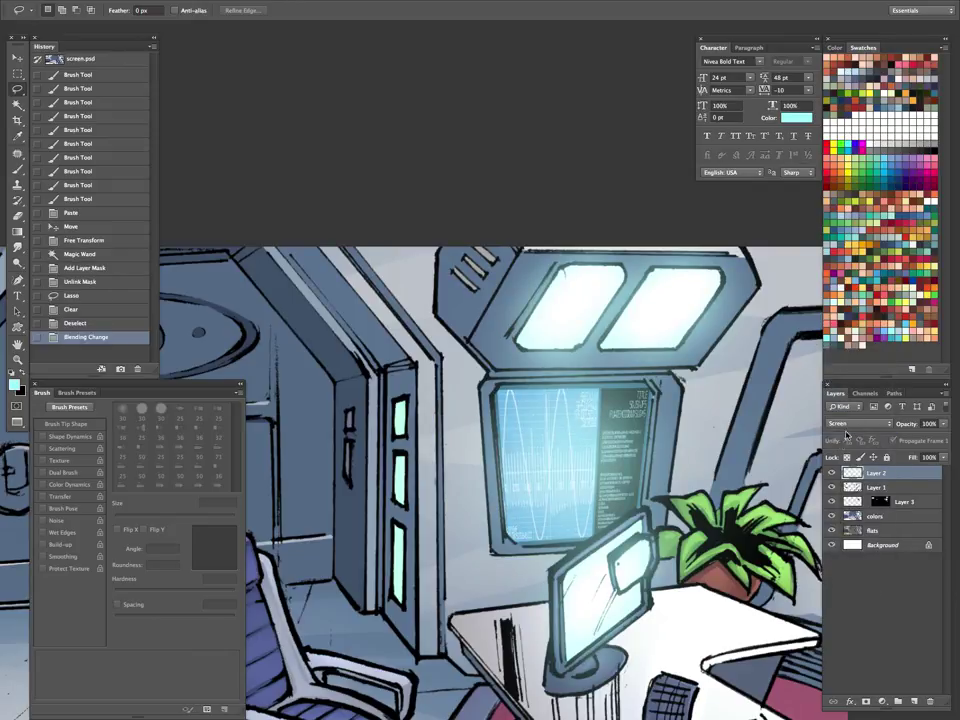
pyautogui.click(878, 424)
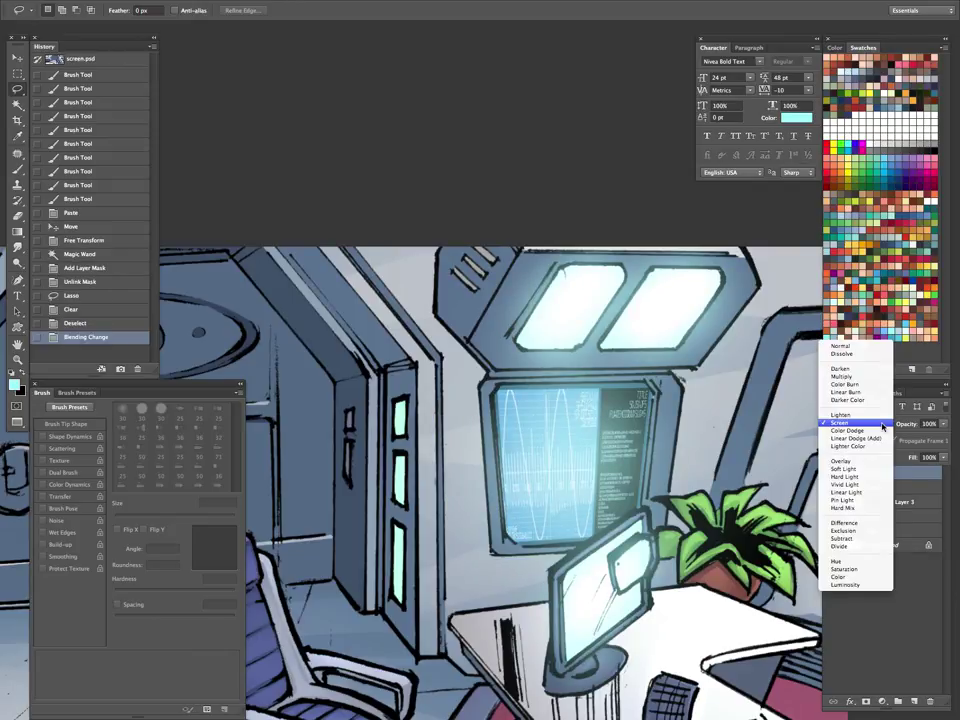
pyautogui.click(877, 423)
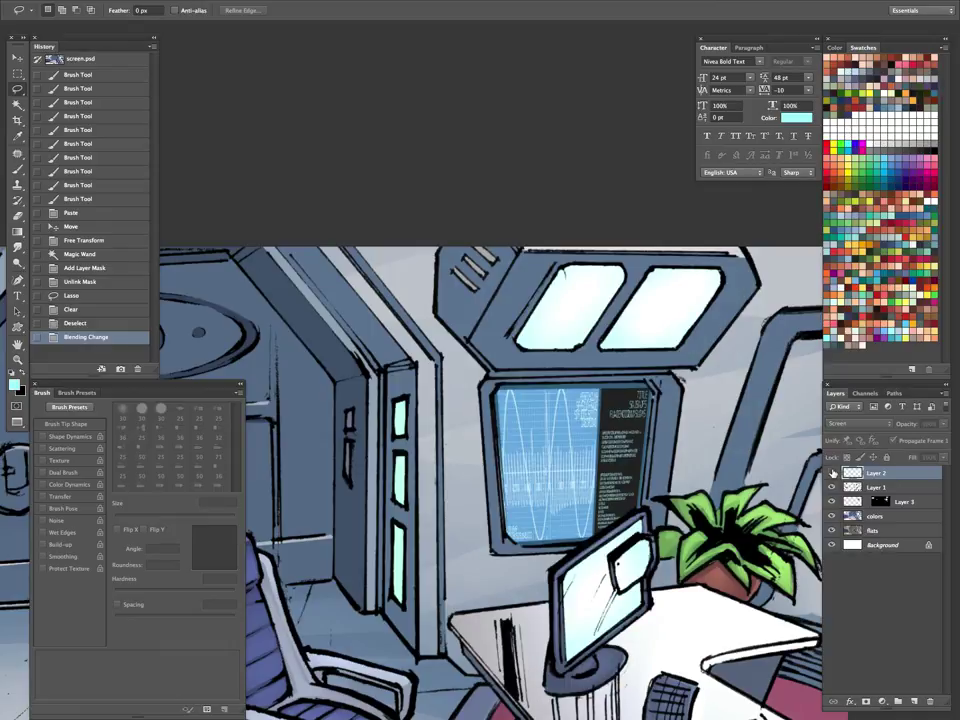
# - Switch to screen scrap.psd, select the Group 3 panel of horizontal bars and small text with a rectangular marquee, and copy it
pyautogui.press('z')
pyautogui.moveTo(669, 501); pyautogui.dragTo(621, 599)
pyautogui.moveTo(657, 476); pyautogui.dragTo(653, 535)
pyautogui.press('f')
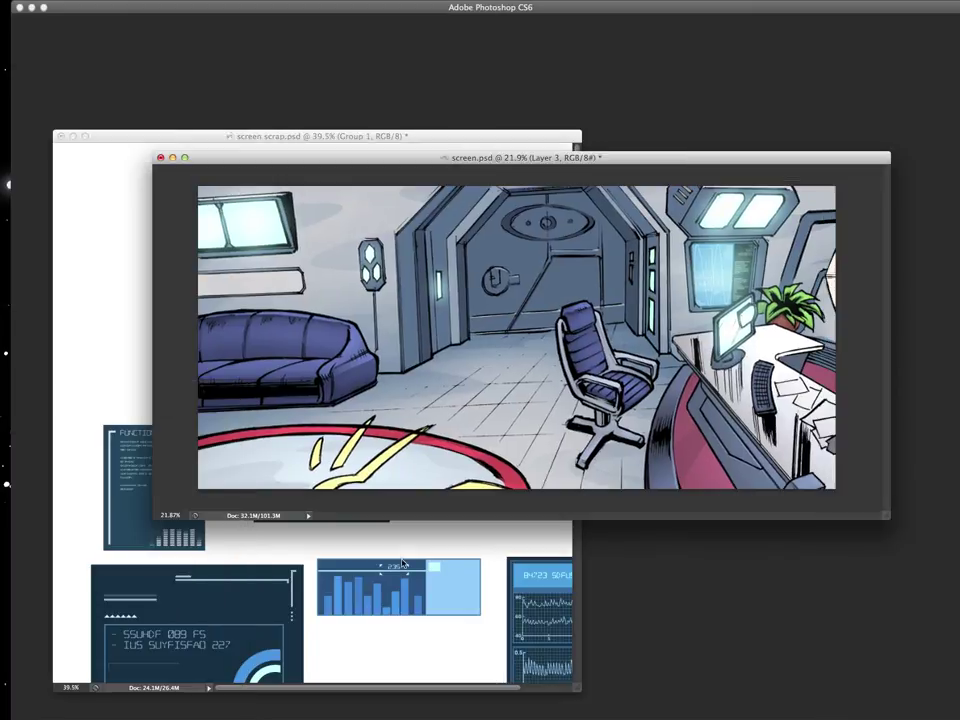
pyautogui.scroll(-5, 400, 555)
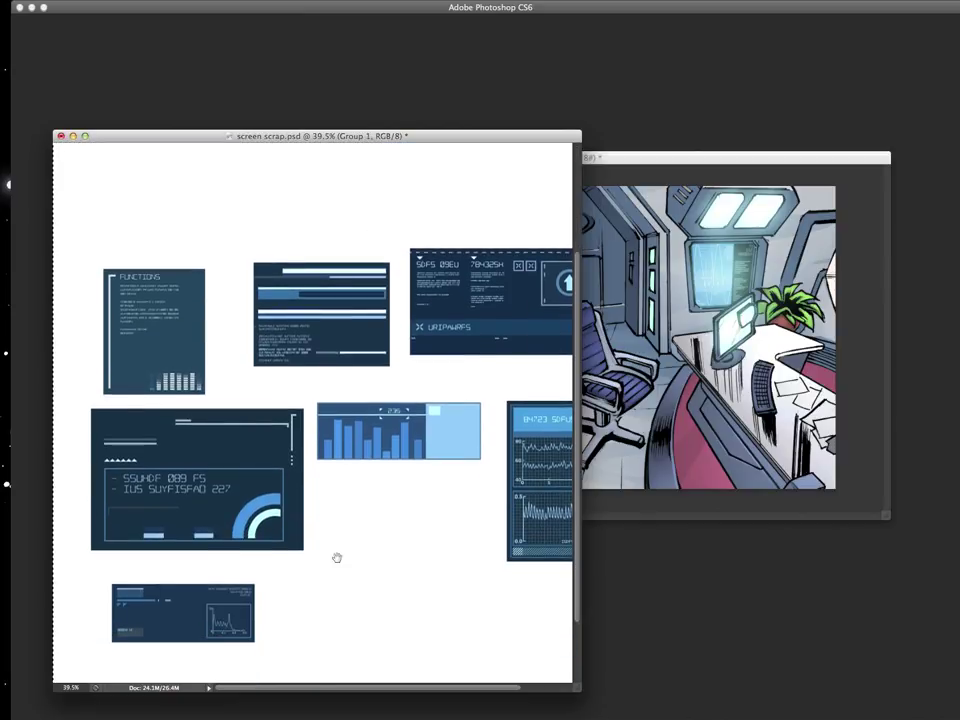
pyautogui.press('v')
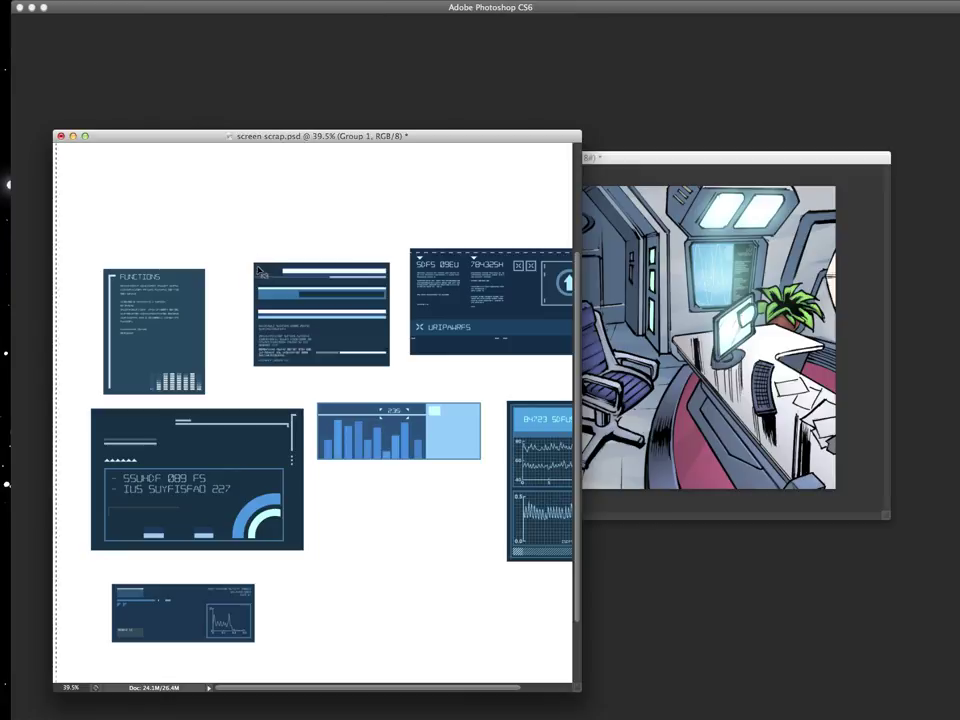
pyautogui.moveTo(253, 263)
pyautogui.mouseDown()
pyautogui.moveTo(393, 376)
pyautogui.moveTo(367, 344)
pyautogui.mouseUp()
pyautogui.press('v')
pyautogui.keyDown('super'); pyautogui.click(367, 344); pyautogui.keyUp('super')
pyautogui.moveTo(245, 255); pyautogui.dragTo(394, 376)
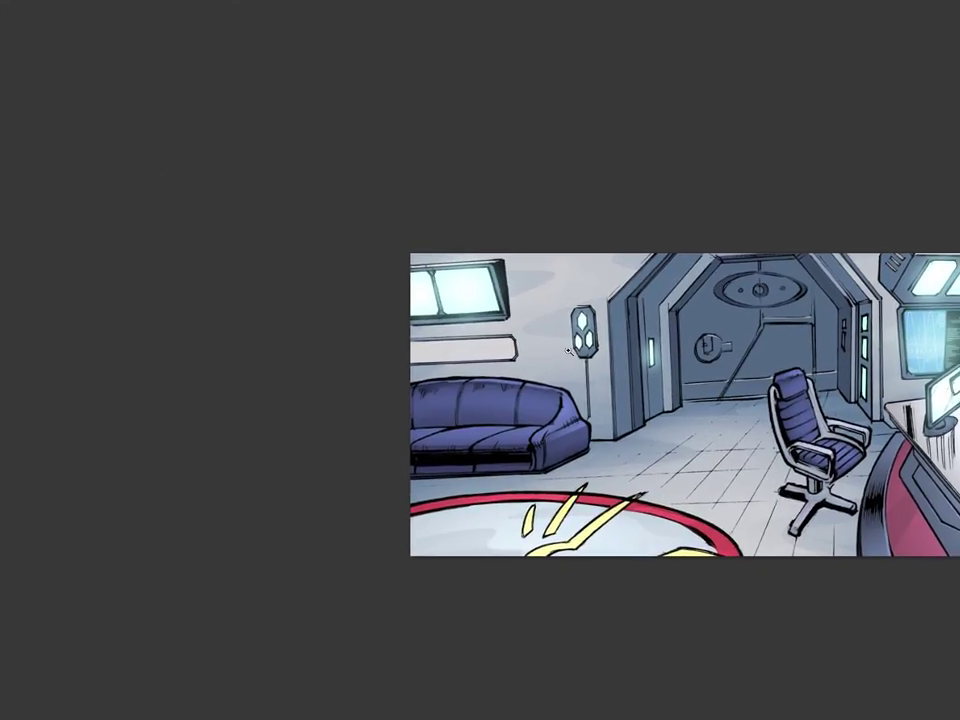
# - Paste the bar panel into screen.psd and move it over the wall screen above the couch
pyautogui.click(469, 306)
pyautogui.hotkey('ctrl', 'v')
pyautogui.moveTo(497, 333); pyautogui.dragTo(490, 254)
# - Free-transform the pasted bar panel, distorting its corners to match the perspective of the wall screen above the couch
pyautogui.hotkey('ctrl', 't')
pyautogui.moveTo(598, 286); pyautogui.dragTo(578, 241)
pyautogui.moveTo(567, 238); pyautogui.dragTo(567, 236)
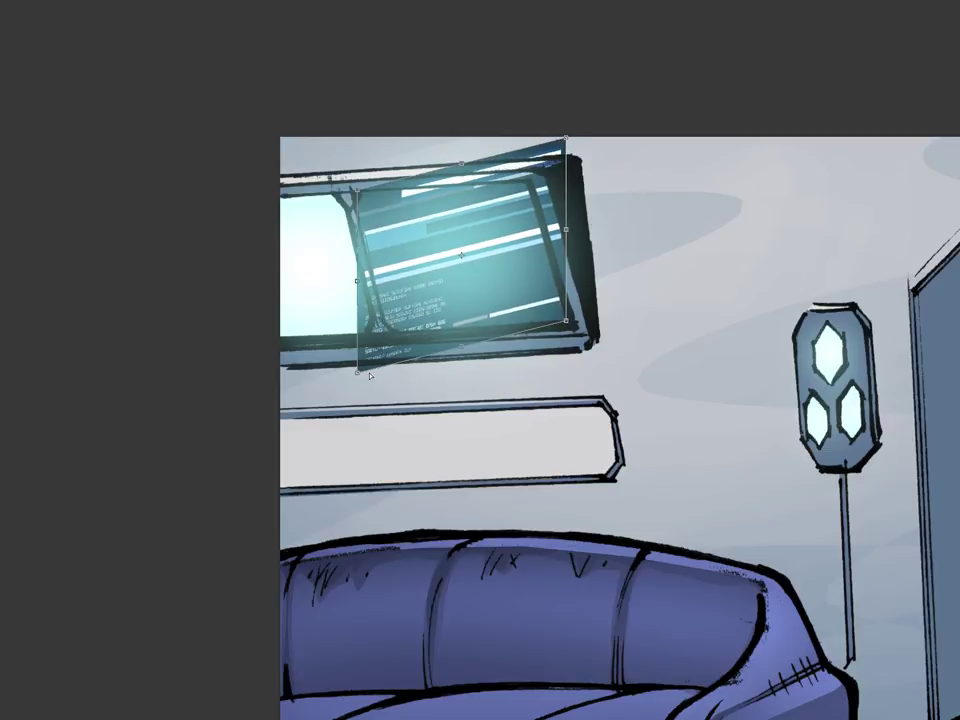
pyautogui.moveTo(358, 373); pyautogui.dragTo(387, 336)
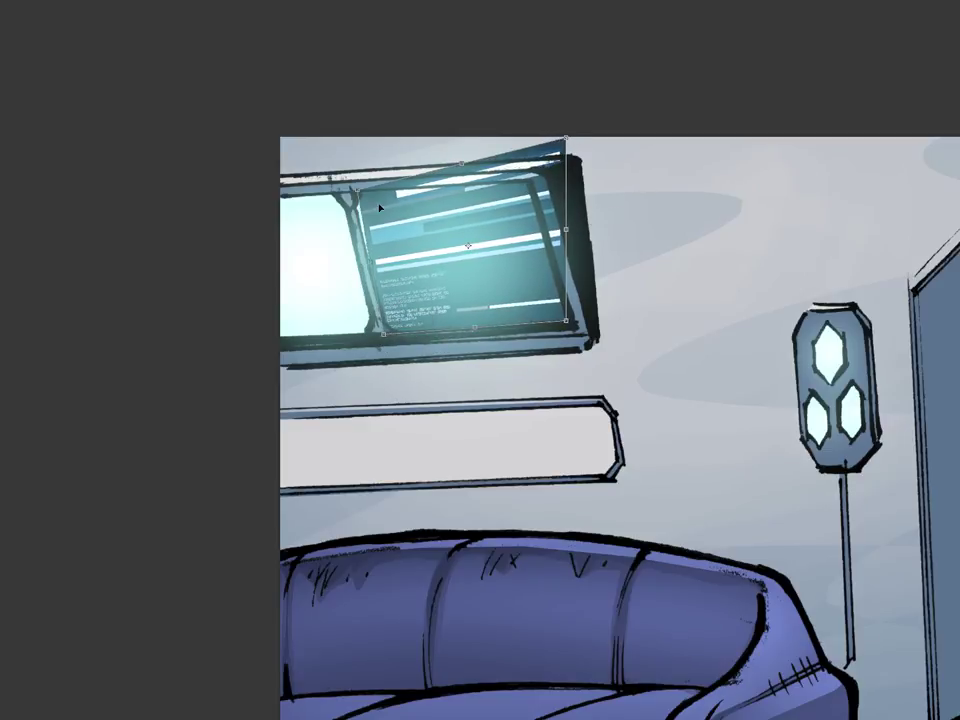
pyautogui.moveTo(357, 191); pyautogui.dragTo(353, 191)
pyautogui.moveTo(566, 137); pyautogui.dragTo(531, 183)
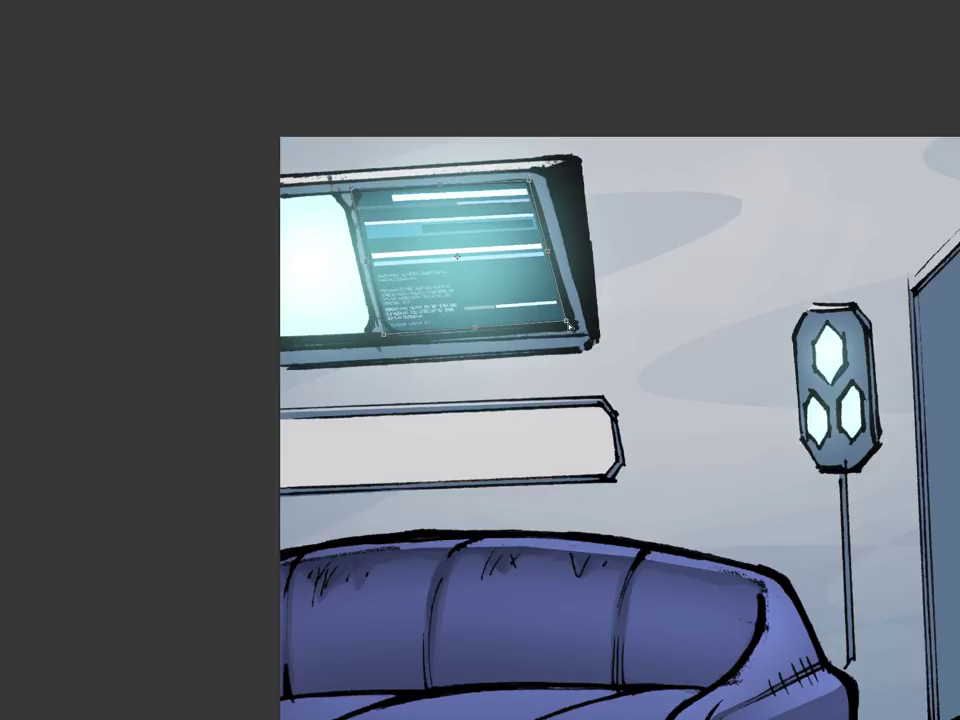
pyautogui.moveTo(566, 321); pyautogui.dragTo(570, 324)
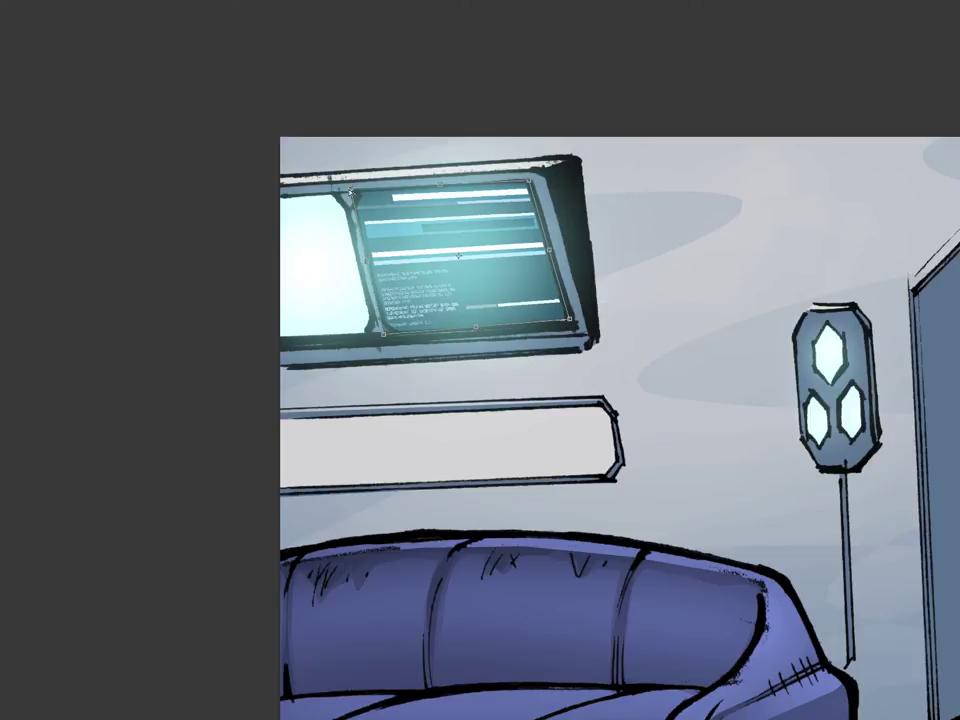
pyautogui.moveTo(352, 189); pyautogui.dragTo(352, 191)
pyautogui.moveTo(529, 183); pyautogui.dragTo(528, 177)
pyautogui.press('Return')
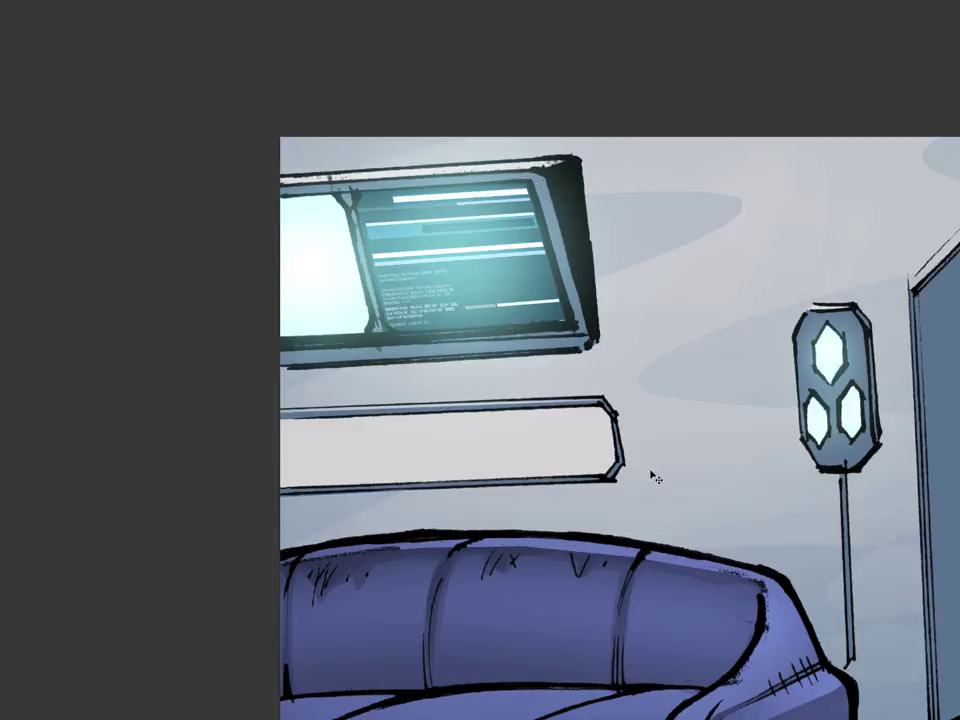
# - Select the screen areas on the flats layer with the Magic Wand, mask Layer 4 with them, and make Layer 1 active
pyautogui.press('Tab')
pyautogui.keyDown('ctrl'); pyautogui.click(857, 519); pyautogui.keyUp('ctrl')
pyautogui.hotkey('ctrl', 'd')
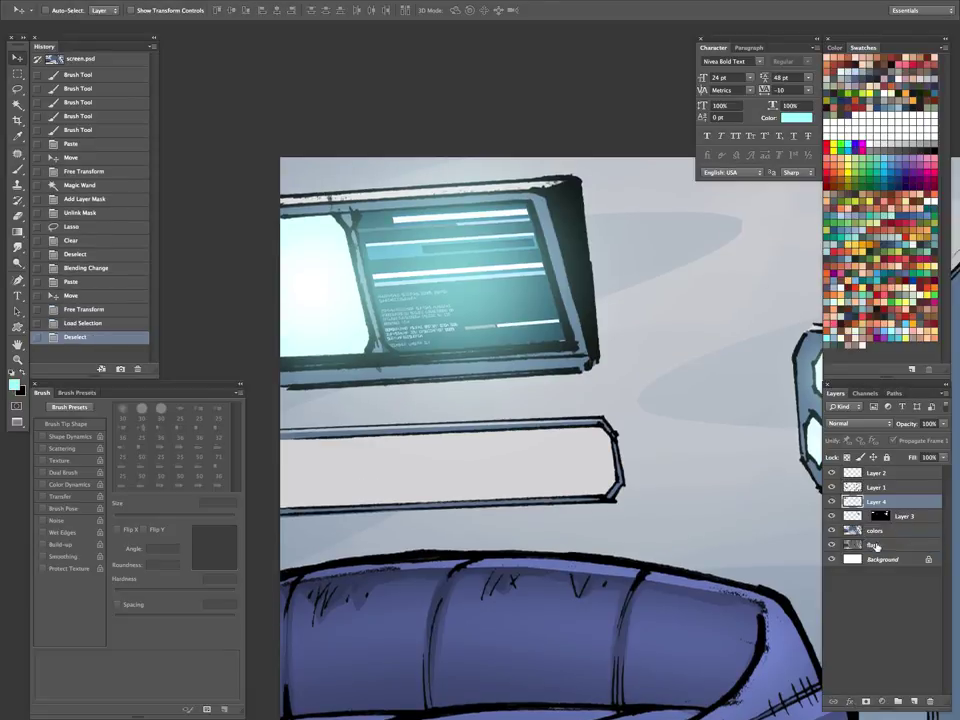
pyautogui.press('w')
pyautogui.click(872, 545)
pyautogui.click(479, 316)
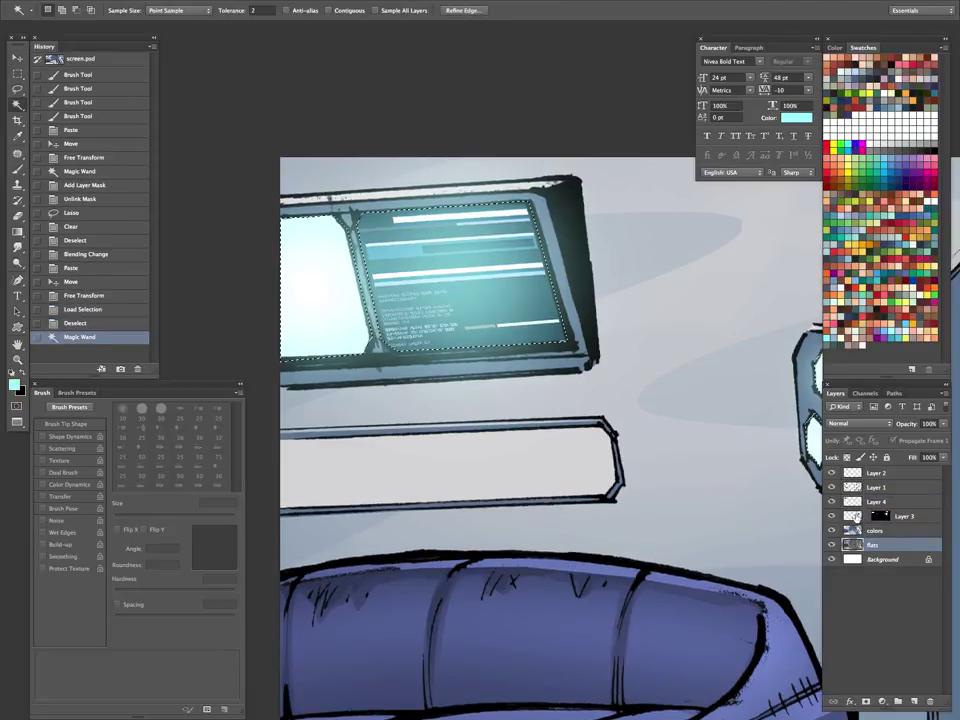
pyautogui.click(876, 501)
pyautogui.click(866, 702)
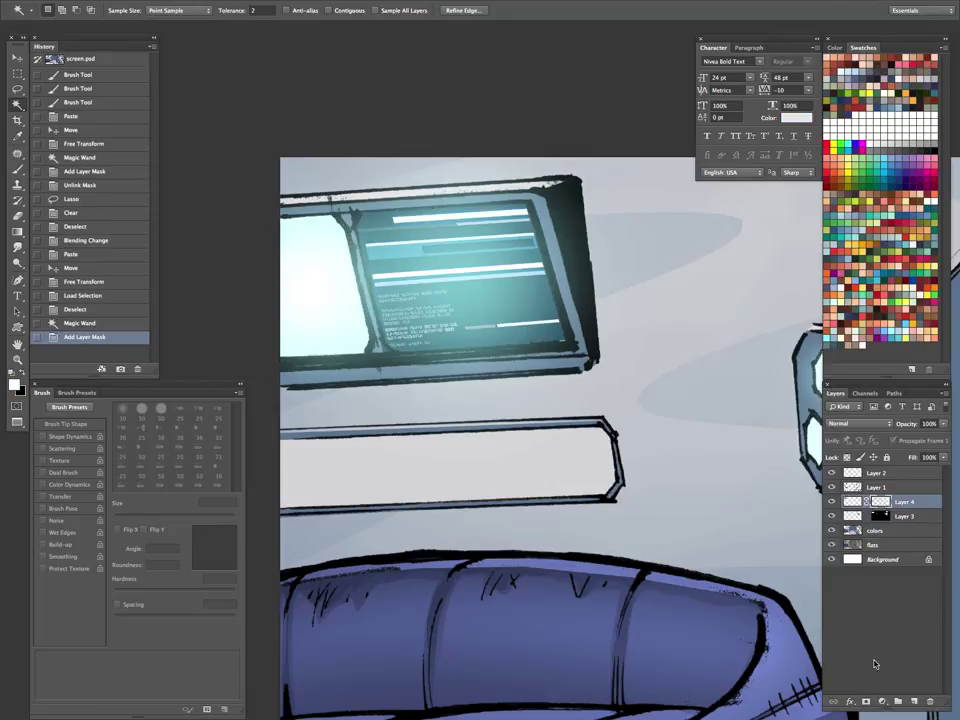
pyautogui.click(875, 487)
# - Examine the whole room with the graphics placed on both wall screens
pyautogui.press('z')
pyautogui.moveTo(616, 367); pyautogui.dragTo(556, 431)
pyautogui.keyDown('alt'); pyautogui.click(556, 432); pyautogui.keyUp('alt')
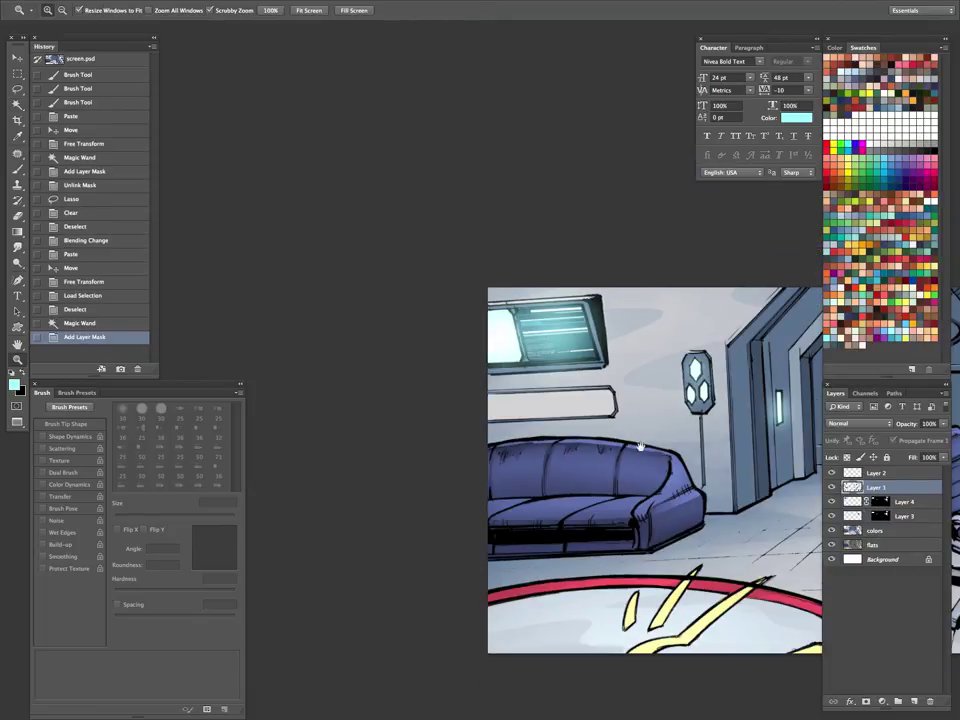
pyautogui.scroll(3, 640, 446)
pyautogui.hscroll(3, 640, 446)
pyautogui.moveTo(652, 525); pyautogui.dragTo(537, 423)
pyautogui.moveTo(593, 446); pyautogui.dragTo(561, 463)
pyautogui.moveTo(631, 467); pyautogui.dragTo(516, 486)
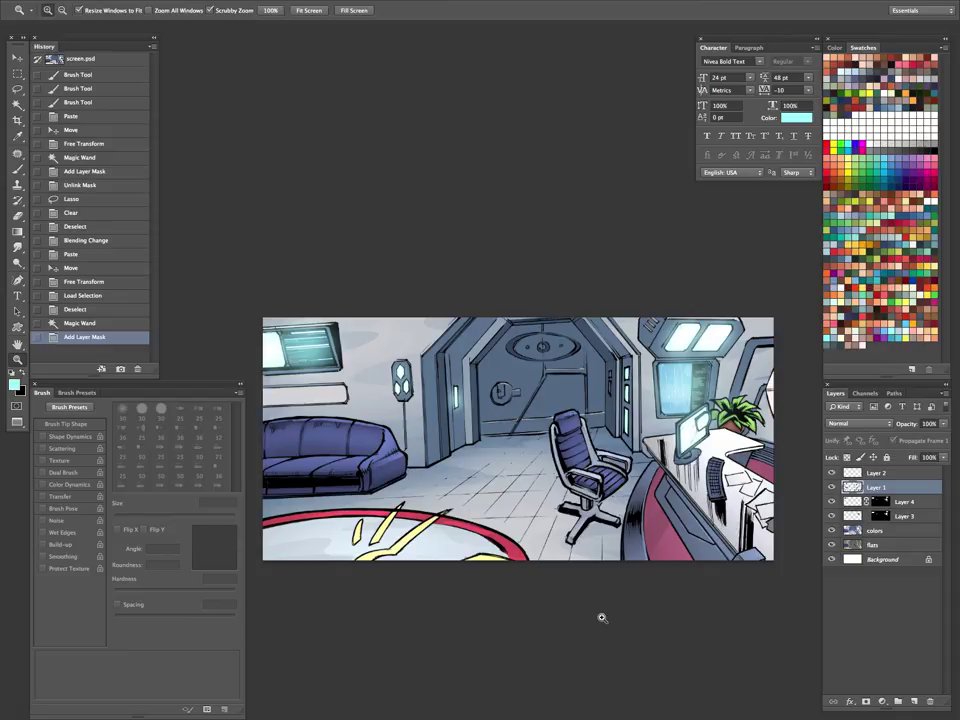
# - Show both documents in floating windows, look over the panels in screen scrap.psd, and return to screen.psd
pyautogui.press('f')
pyautogui.press('f')
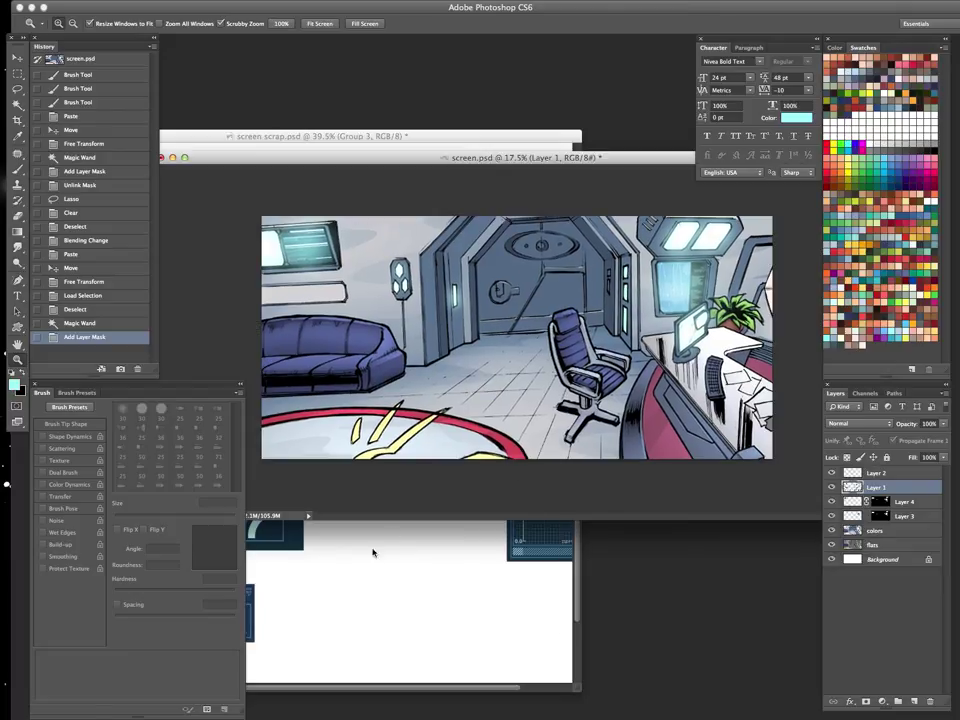
pyautogui.click(375, 553)
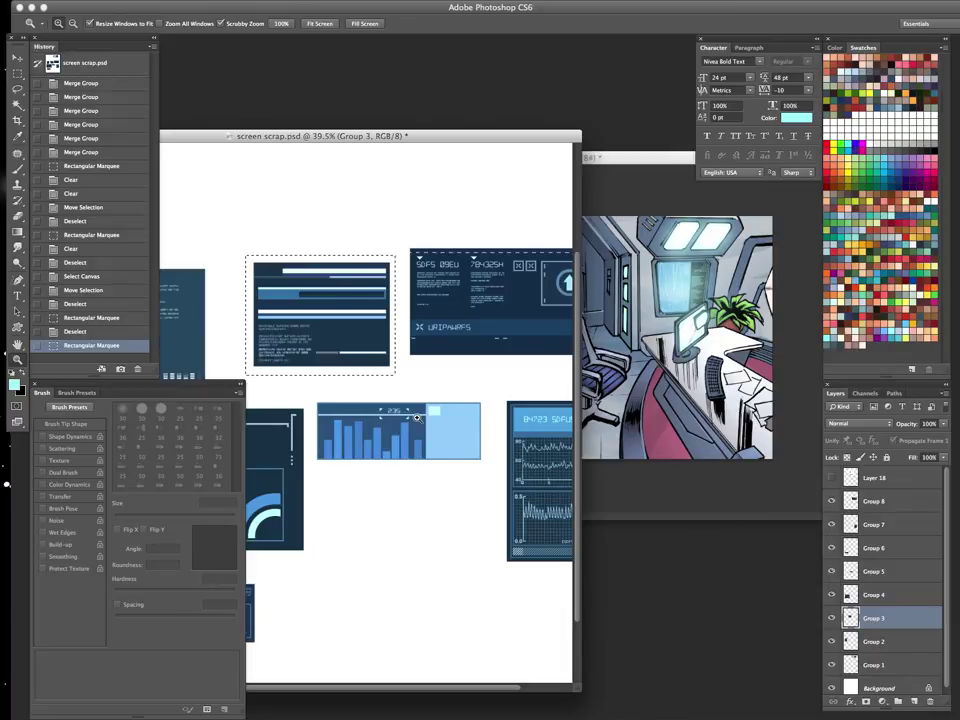
pyautogui.click(649, 155)
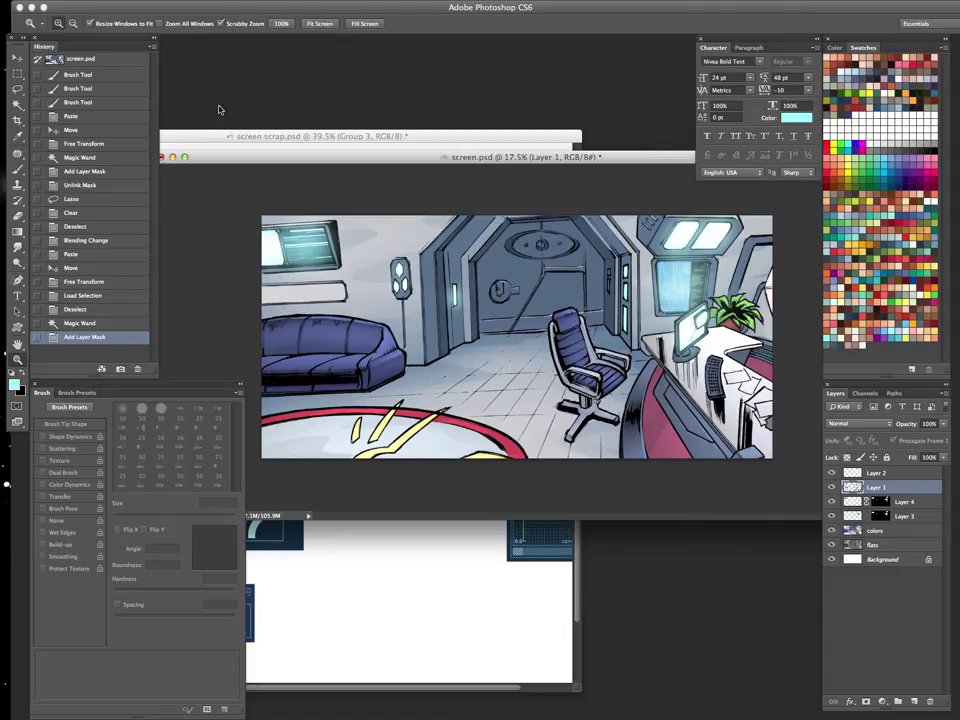
pyautogui.press('Tab')
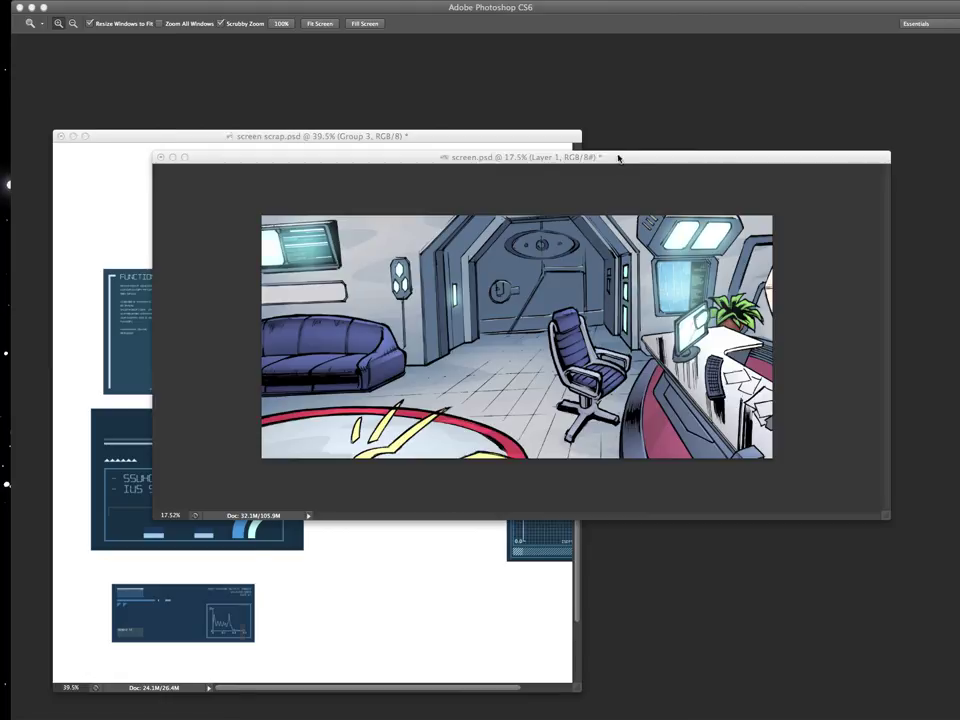
pyautogui.press('Tab')
pyautogui.moveTo(598, 158)
pyautogui.mouseDown()
pyautogui.moveTo(596, 216)
pyautogui.moveTo(601, 197)
pyautogui.mouseUp()
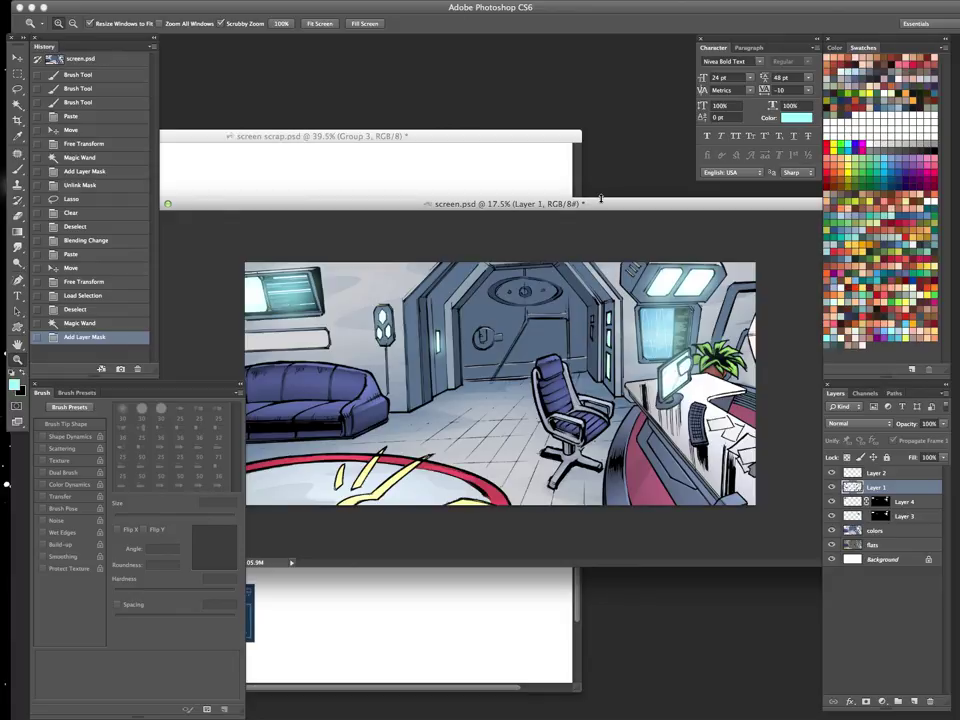
pyautogui.press('Tab')
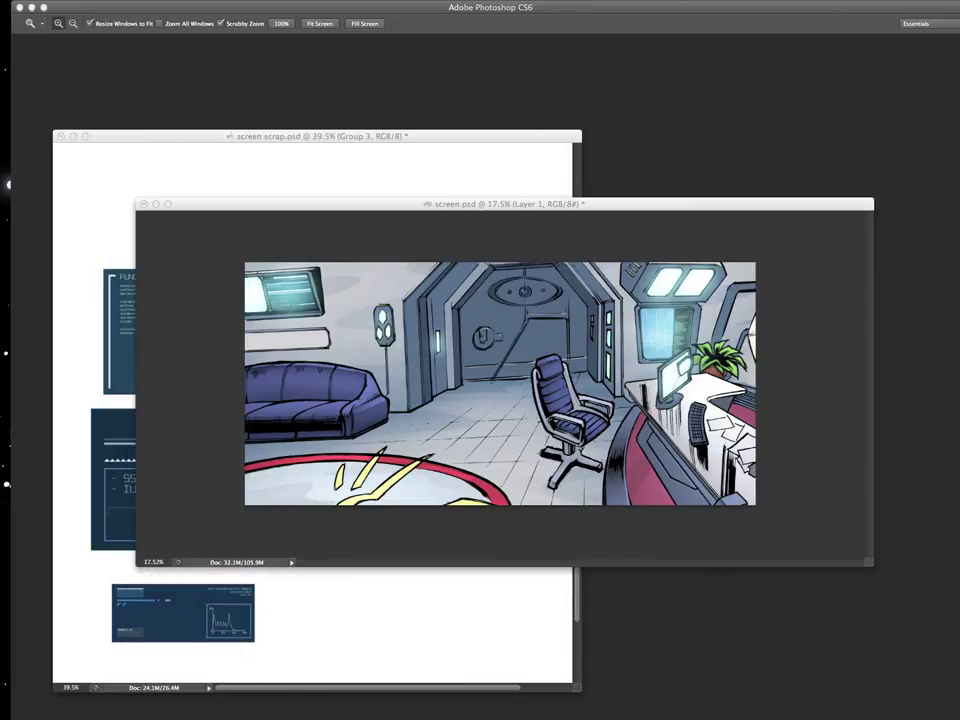